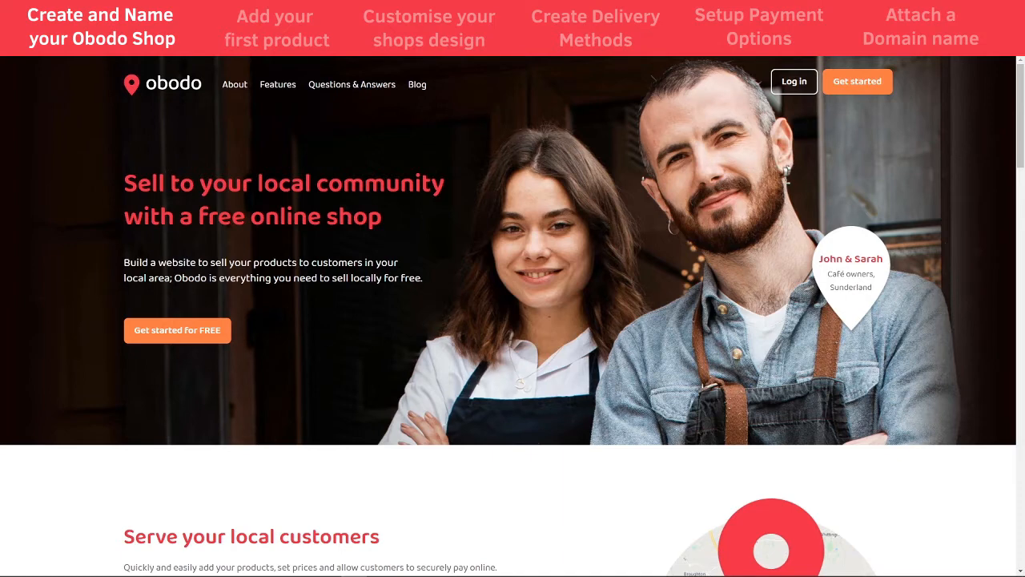
Start the free signup, enter the account e-mail and password, and create the shop
{"action": "left_click", "coordinate": [187, 342]}
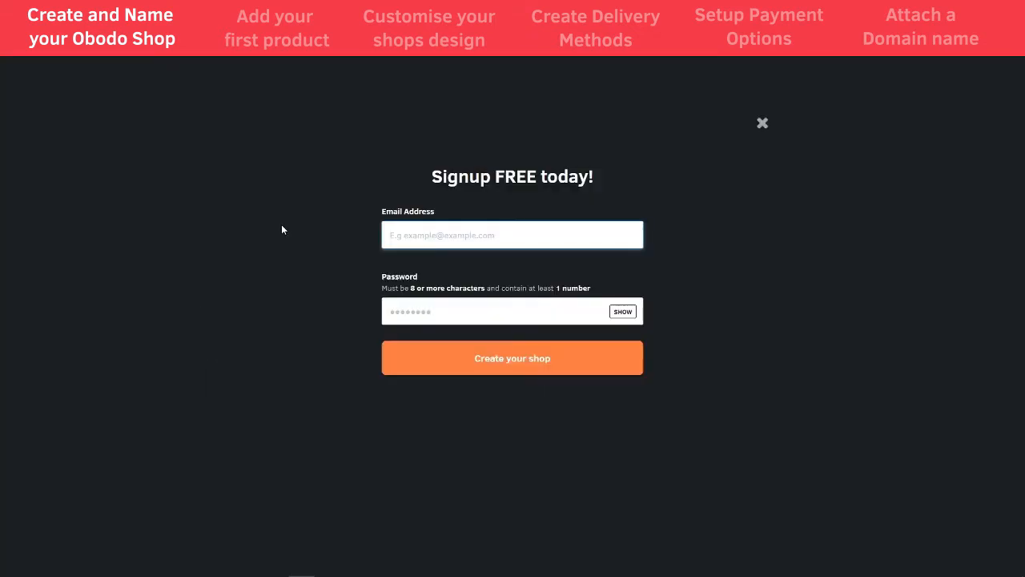
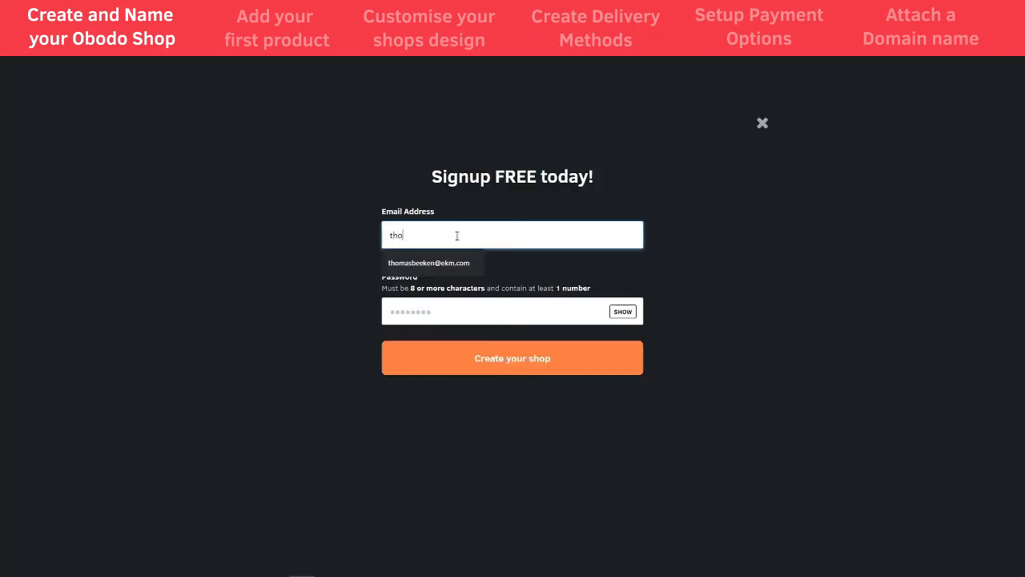
{"action": "key", "text": "Tab"}
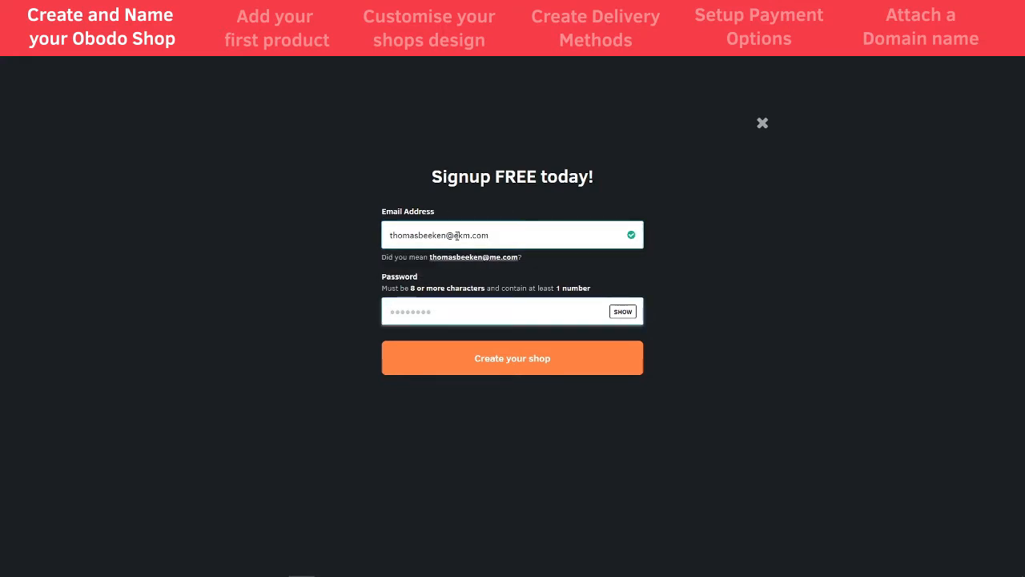
{"action": "type", "text": "*********"}
{"action": "left_click", "coordinate": [453, 367]}
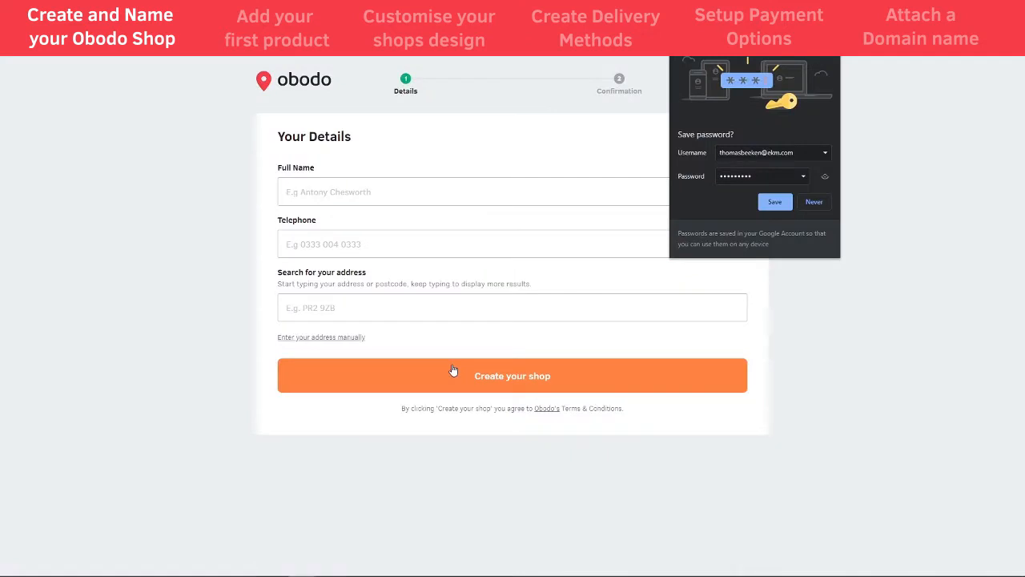
Enter the owner's full name and telephone number, correcting the mistyped digits
{"action": "left_click", "coordinate": [384, 195]}
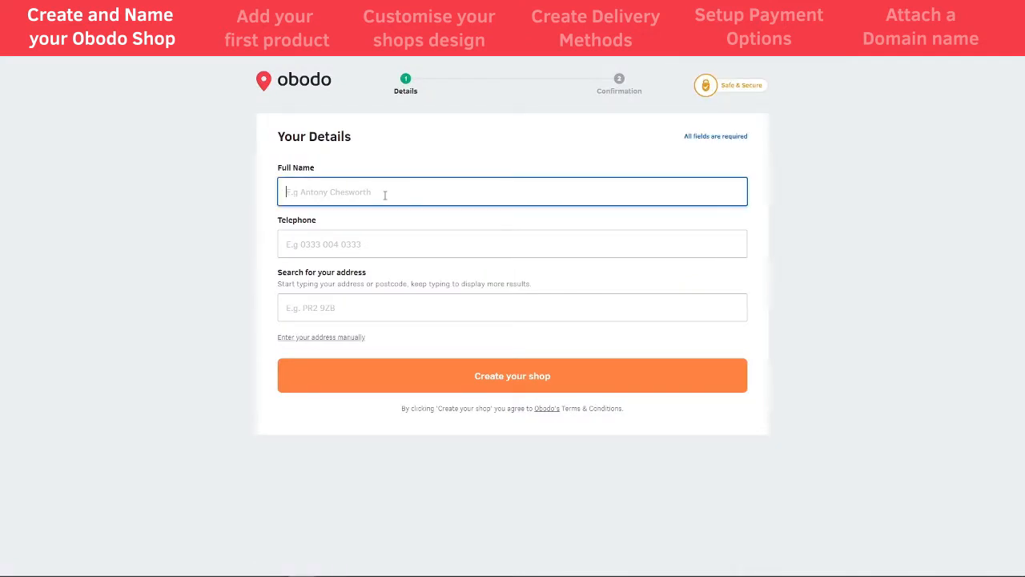
{"action": "key", "text": "Tab"}
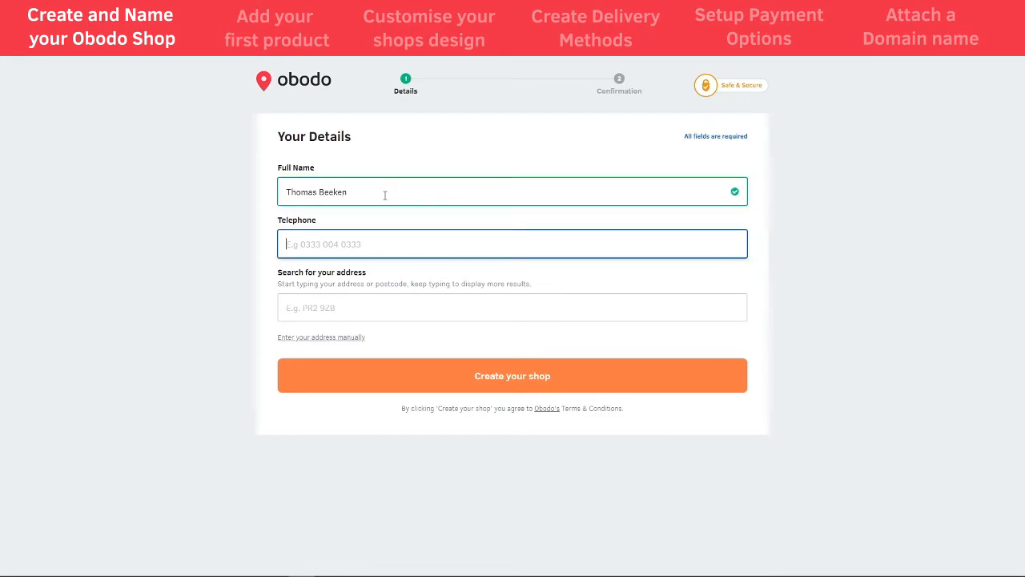
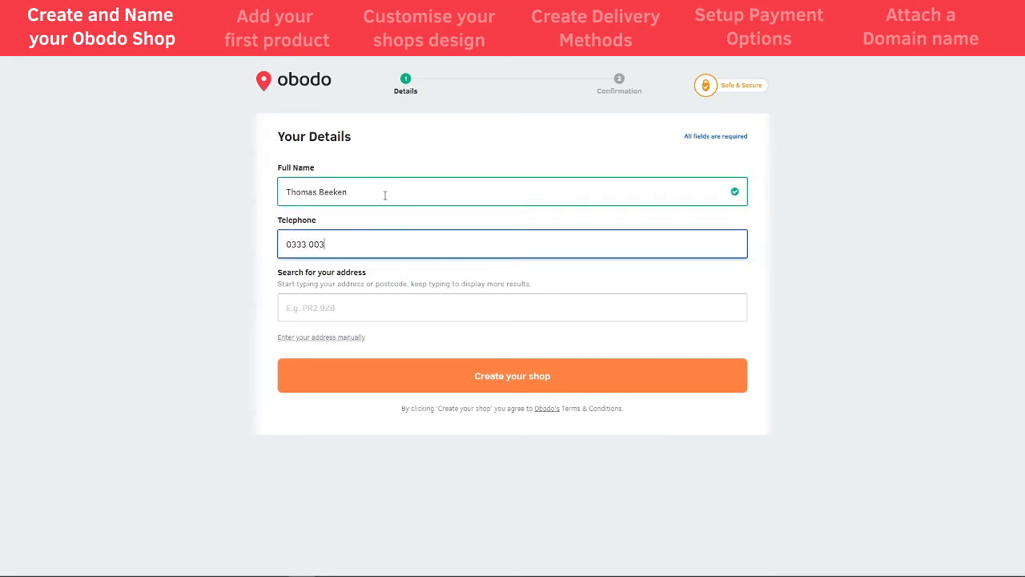
Look up the business postcode, choose the Taylor House address, and create the shop
{"action": "key", "text": "Tab"}
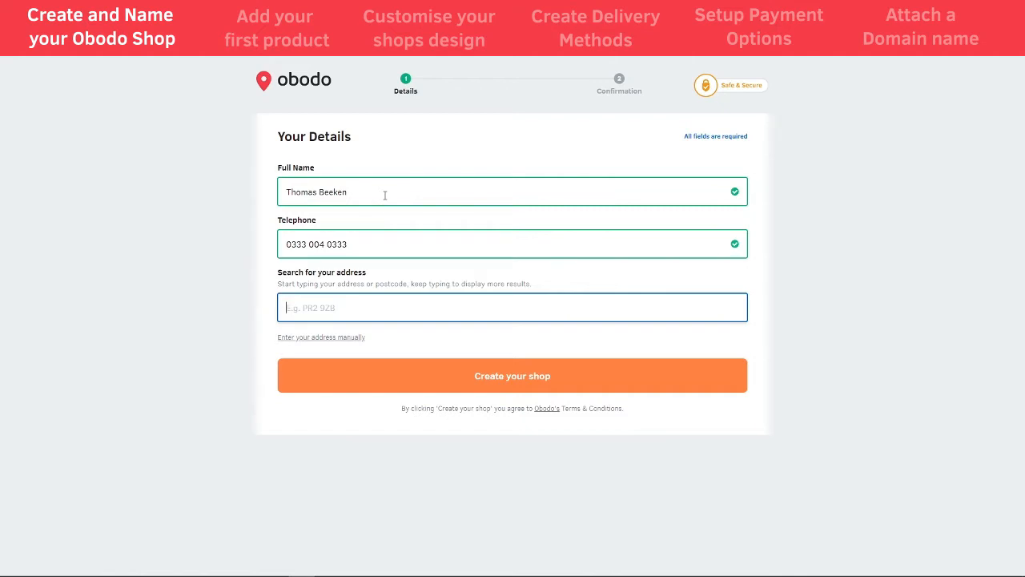
{"action": "type", "text": "PR2 9ZB"}
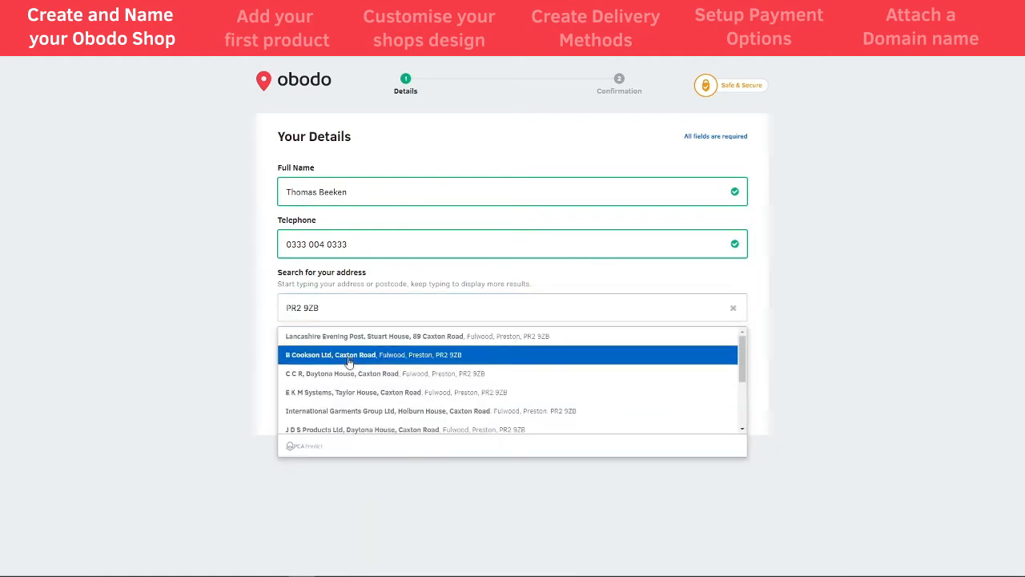
{"action": "left_click", "coordinate": [350, 390]}
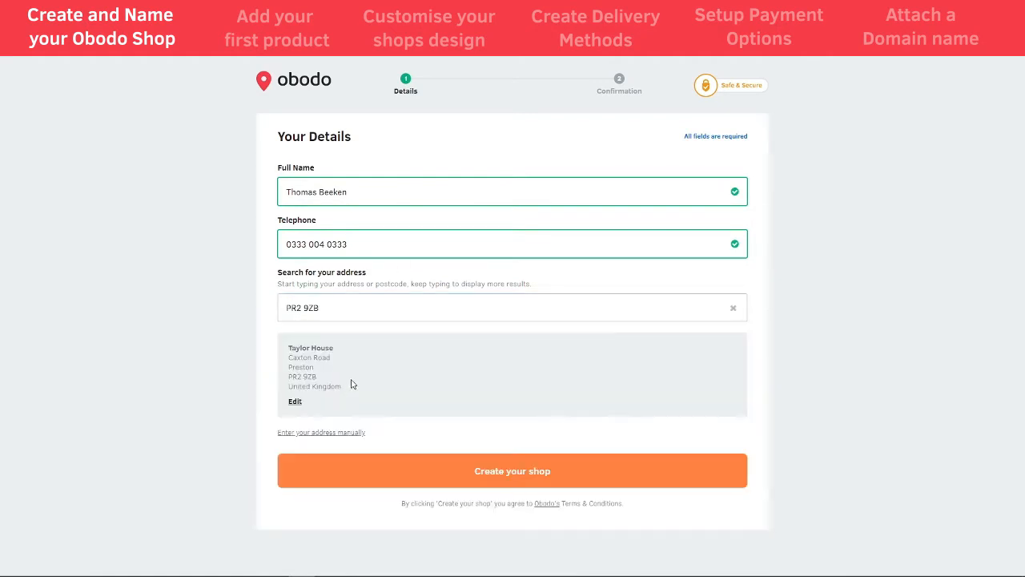
{"action": "left_click", "coordinate": [496, 477]}
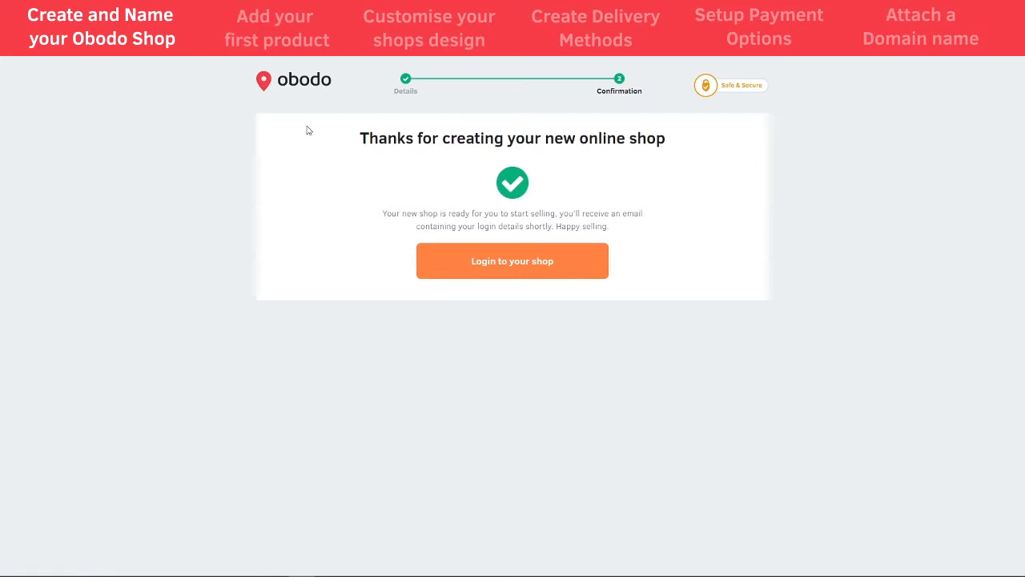
Log in to the new shop and enter the shop name in the setup questions
{"action": "left_click", "coordinate": [508, 270]}
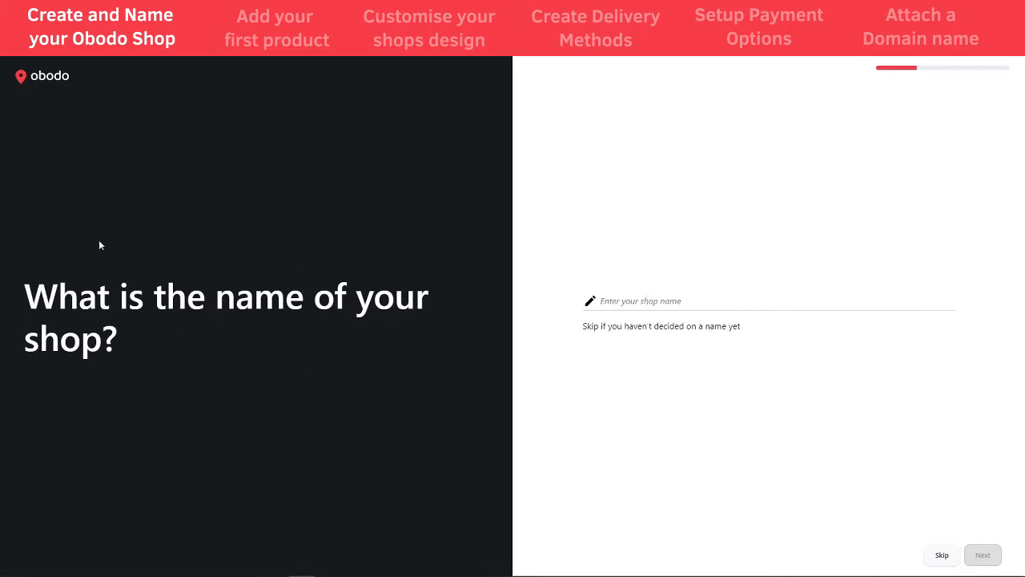
{"action": "left_click", "coordinate": [703, 302]}
{"action": "type", "text": "t"}
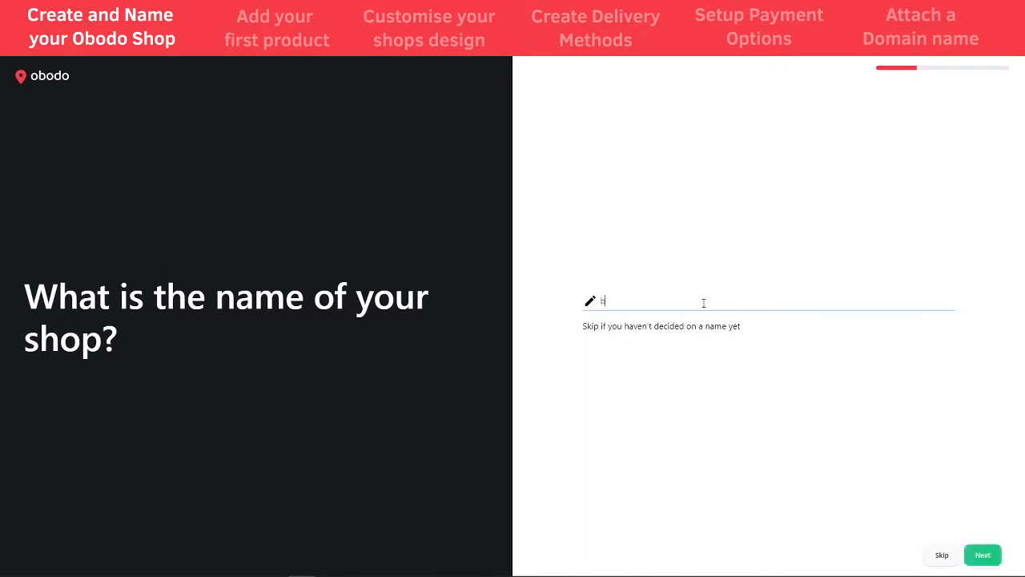
{"action": "key", "text": "BackSpace"}
{"action": "type", "text": "tOM"}
{"action": "key", "text": "BackSpace"}
{"action": "key", "text": "BackSpace"}
{"action": "key", "text": "BackSpace"}
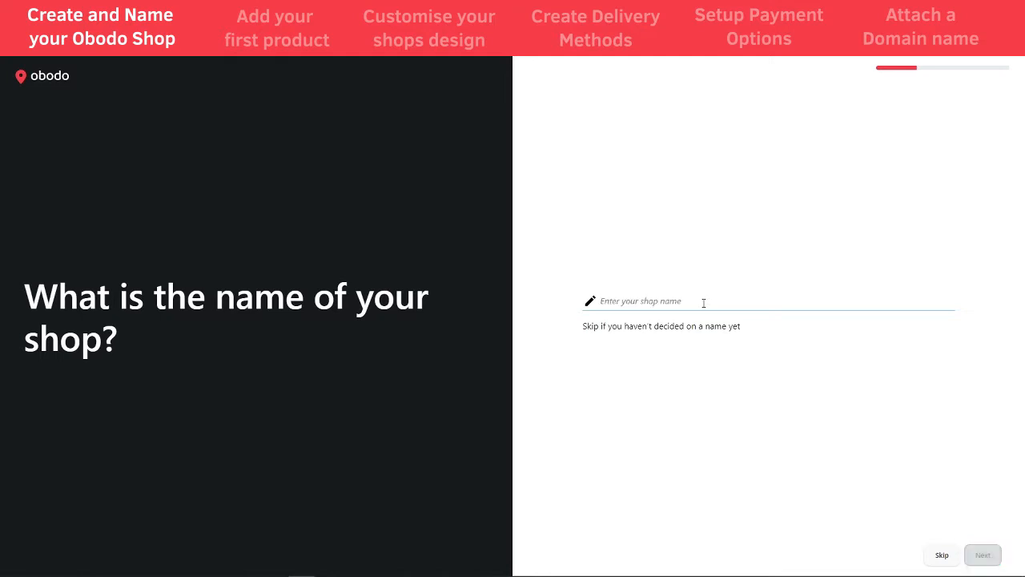
{"action": "type", "text": "Toms Shop"}
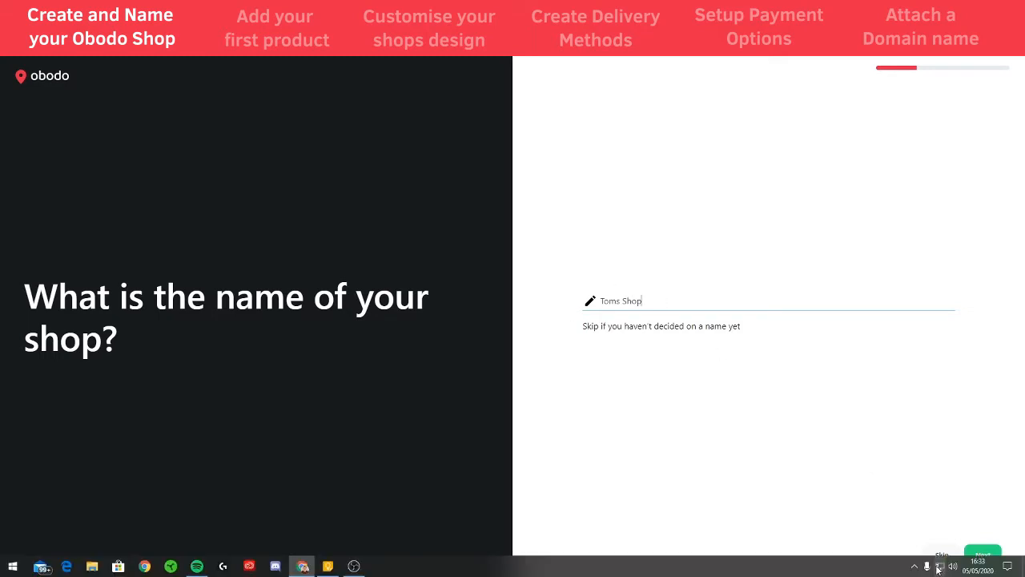
{"action": "key", "text": "Return"}
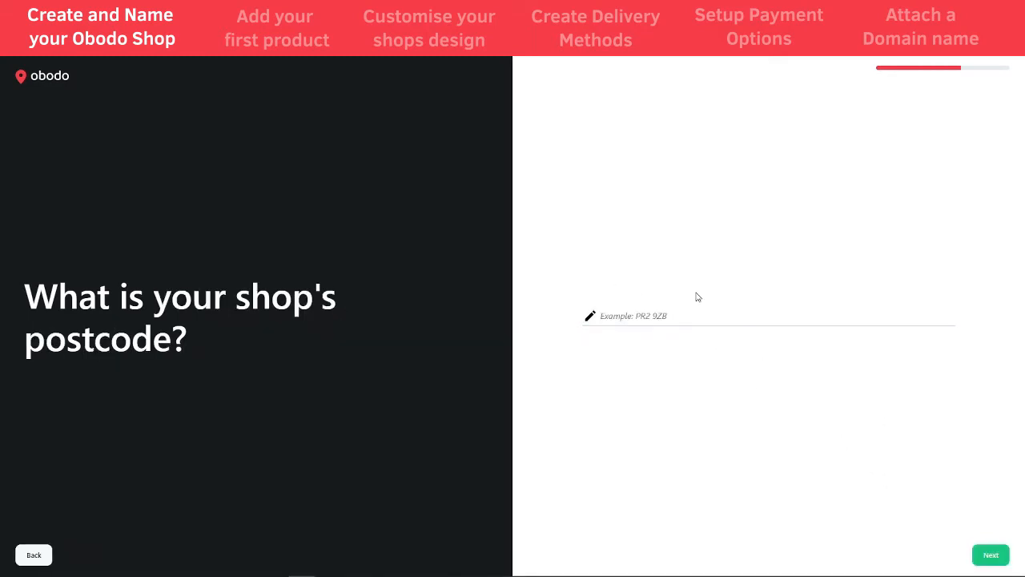
Enter the shop's postcode and answer No to being VAT registered
{"action": "left_click", "coordinate": [647, 314]}
{"action": "type", "text": "PR2 "}
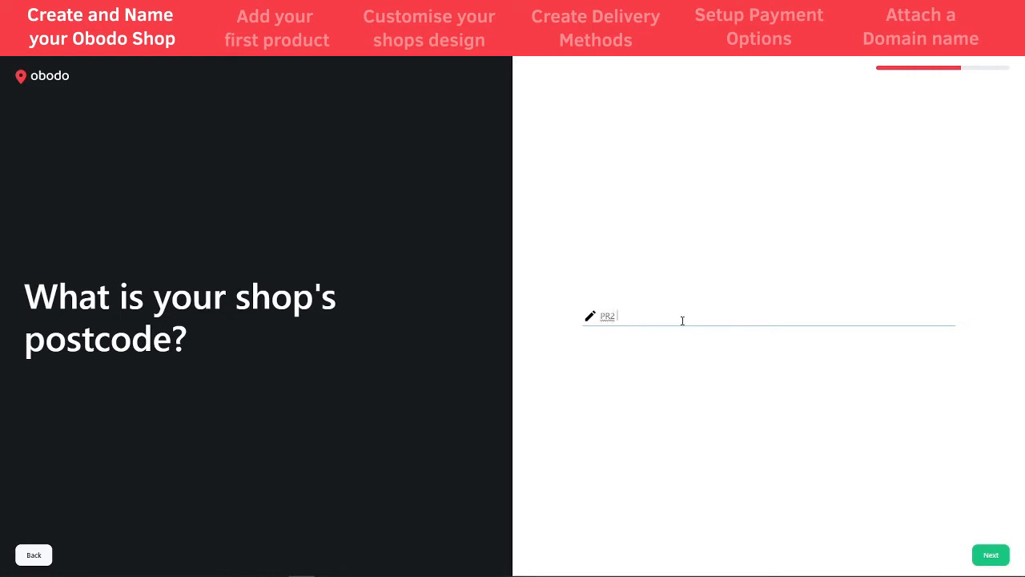
{"action": "type", "text": "9ZB"}
{"action": "left_click", "coordinate": [990, 556]}
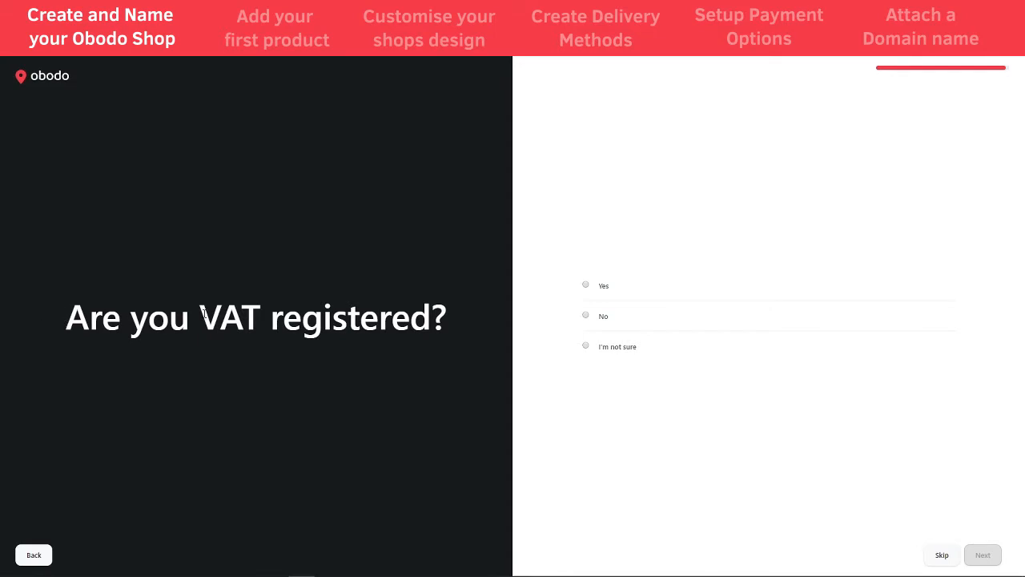
{"action": "left_click", "coordinate": [590, 316]}
{"action": "left_click", "coordinate": [982, 554]}
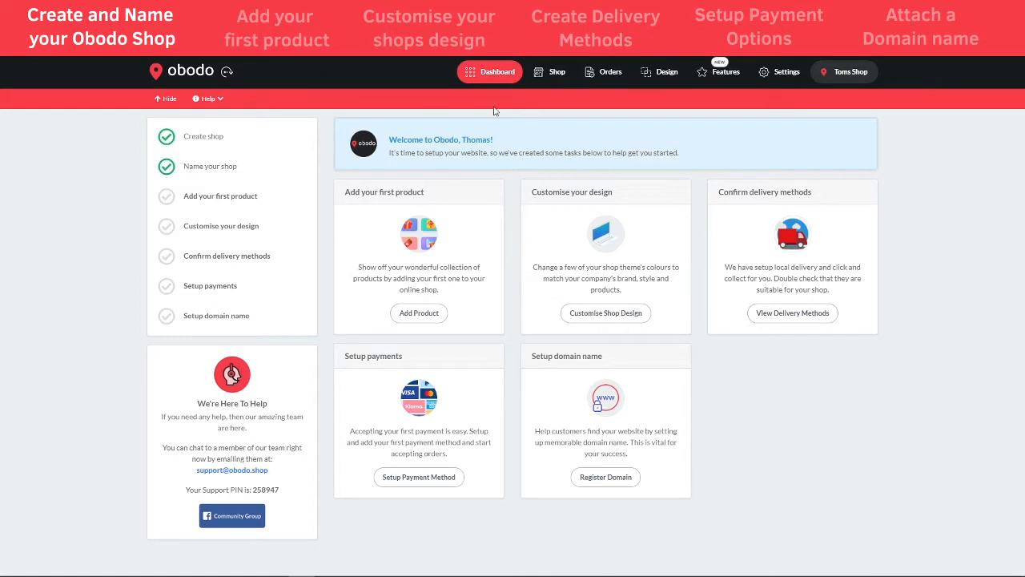
Replace the Shop Name in Settings > Shop Details, trim its trailing word, and save
{"action": "left_click", "coordinate": [784, 73]}
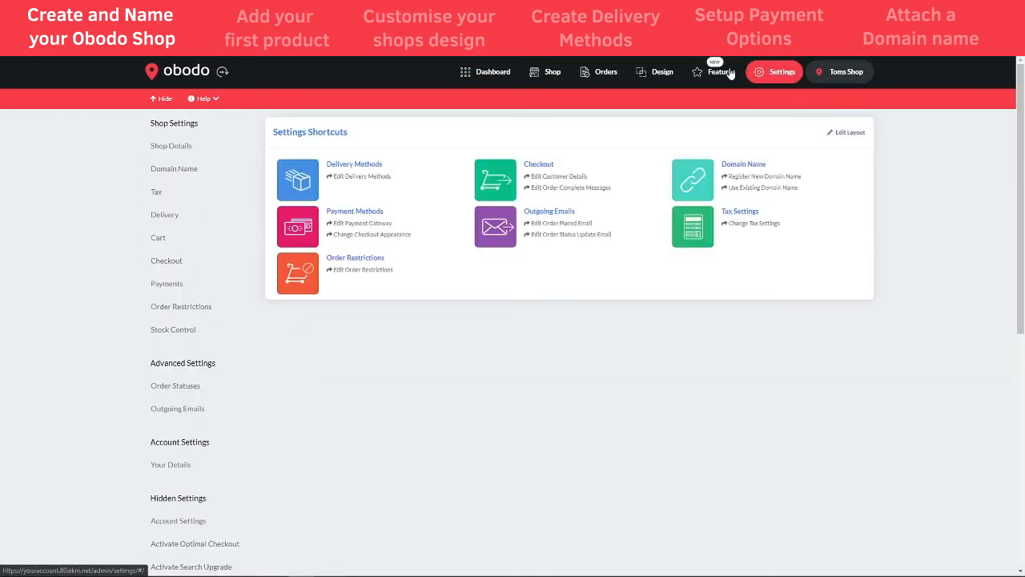
{"action": "left_click", "coordinate": [173, 151]}
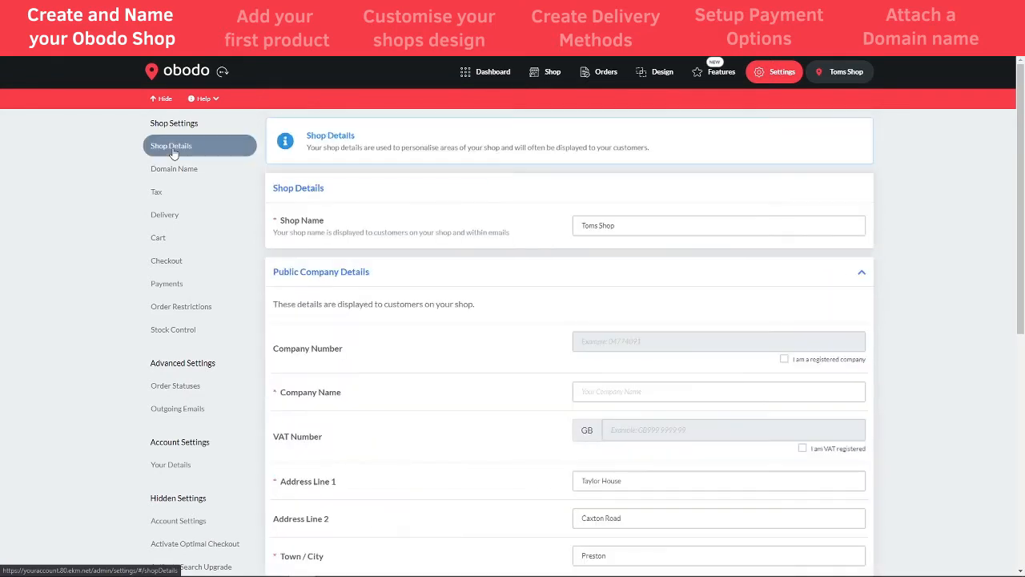
{"action": "left_click_drag", "start_coordinate": [622, 227], "coordinate": [580, 226]}
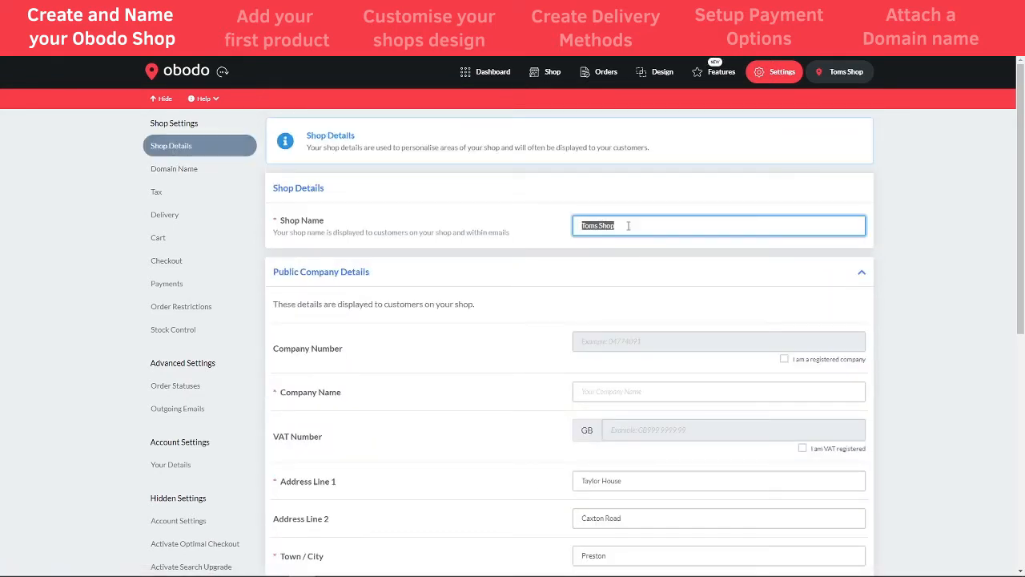
{"action": "key", "text": "BackSpace"}
{"action": "type", "text": "Beekens Shop"}
{"action": "left_click", "coordinate": [867, 176]}
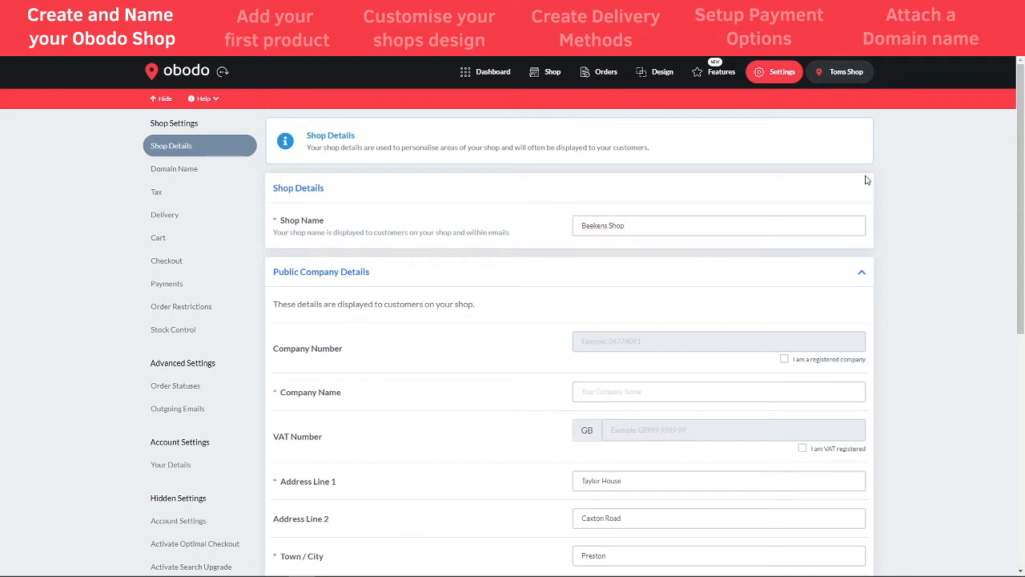
{"action": "left_click_drag", "start_coordinate": [643, 227], "coordinate": [612, 226]}
{"action": "key", "text": "BackSpace"}
{"action": "key", "text": "BackSpace"}
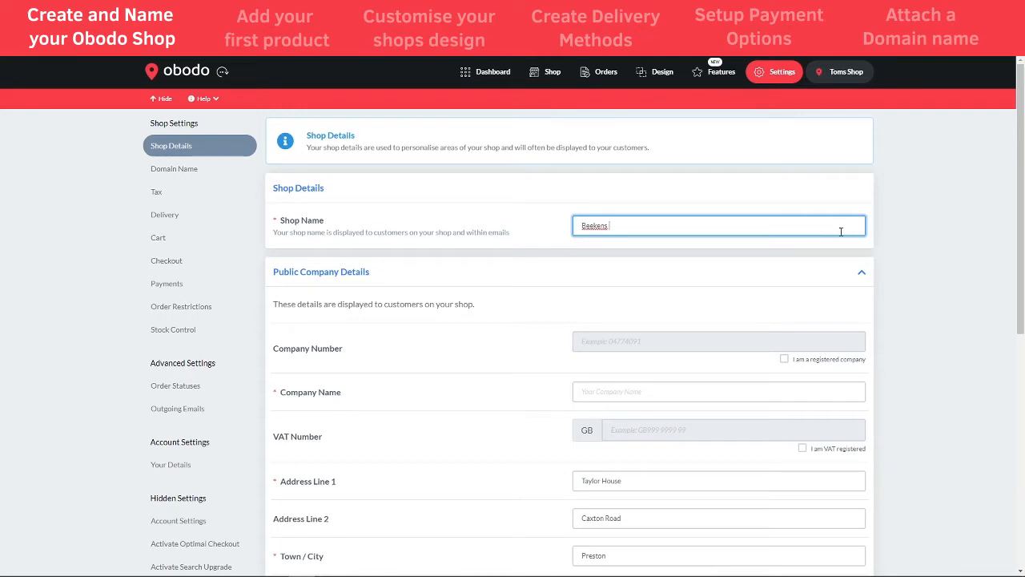
{"action": "left_click", "coordinate": [881, 234]}
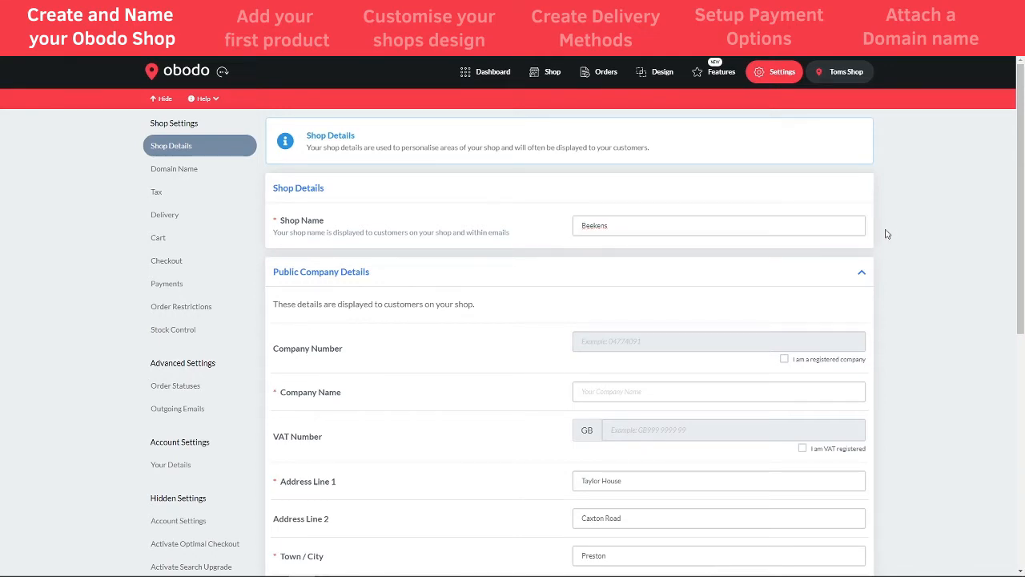
{"action": "scroll", "coordinate": [1005, 437], "scroll_direction": "down", "scroll_amount": 5}
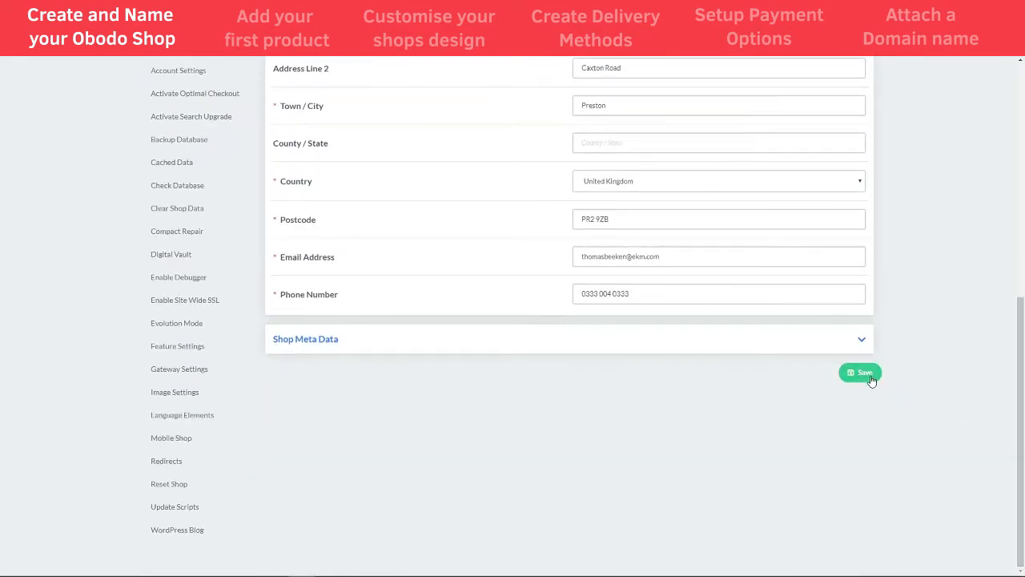
{"action": "left_click", "coordinate": [858, 373]}
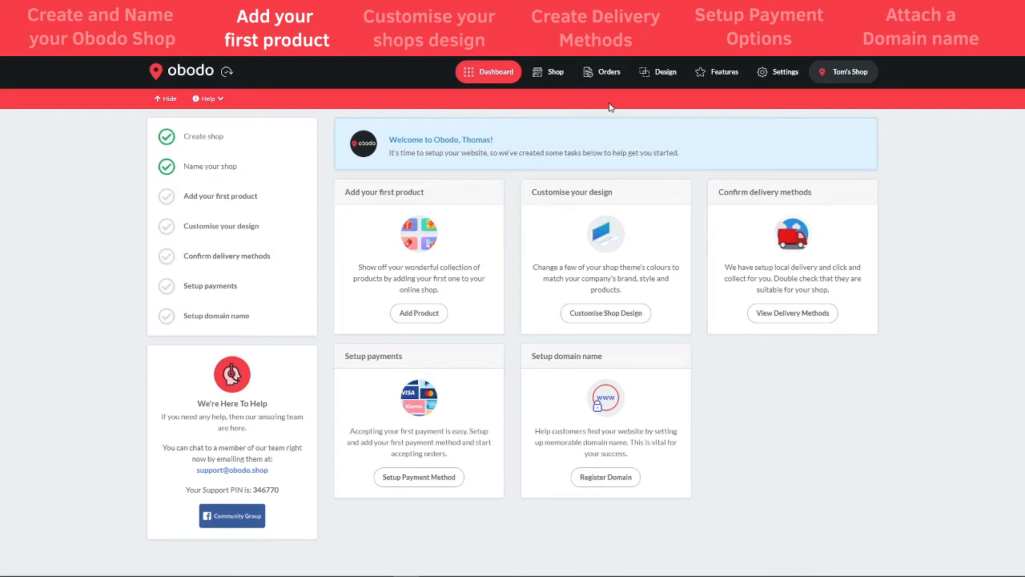
Swap the Marble theme for Grow-cer via Theme Edit > Change Theme and confirm applying it
{"action": "left_click", "coordinate": [653, 75]}
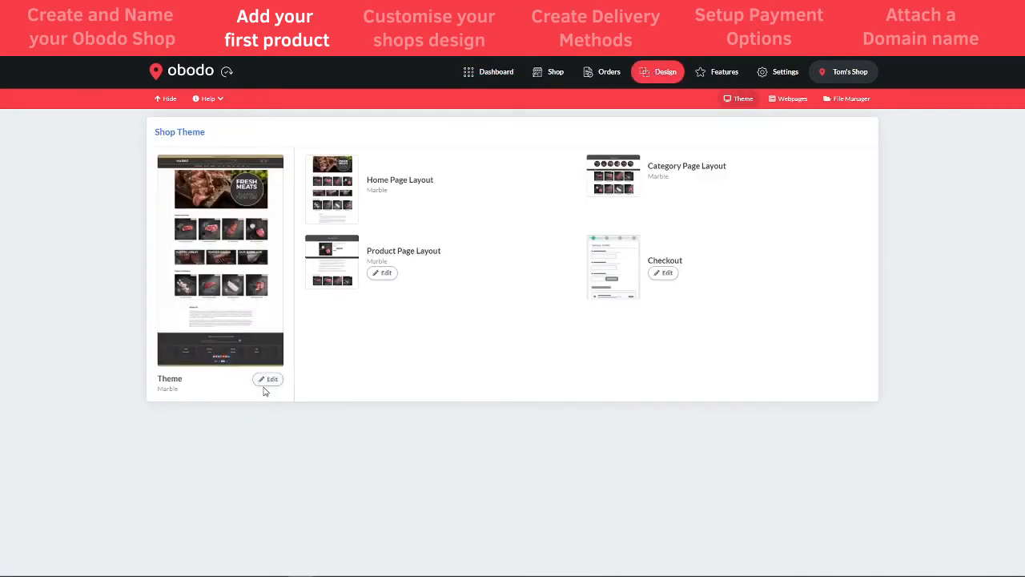
{"action": "left_click", "coordinate": [265, 382]}
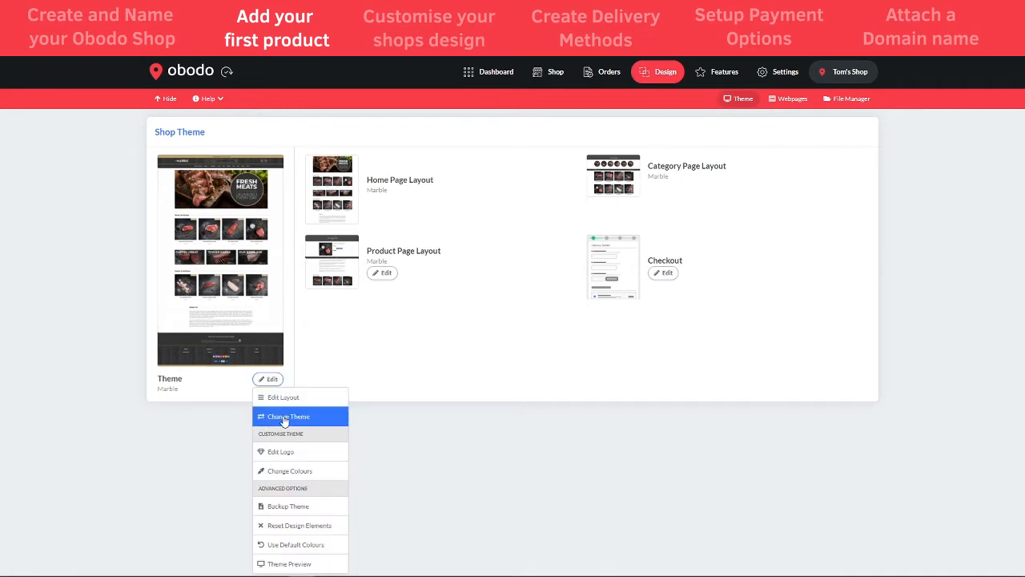
{"action": "mouse_move", "coordinate": [183, 293]}
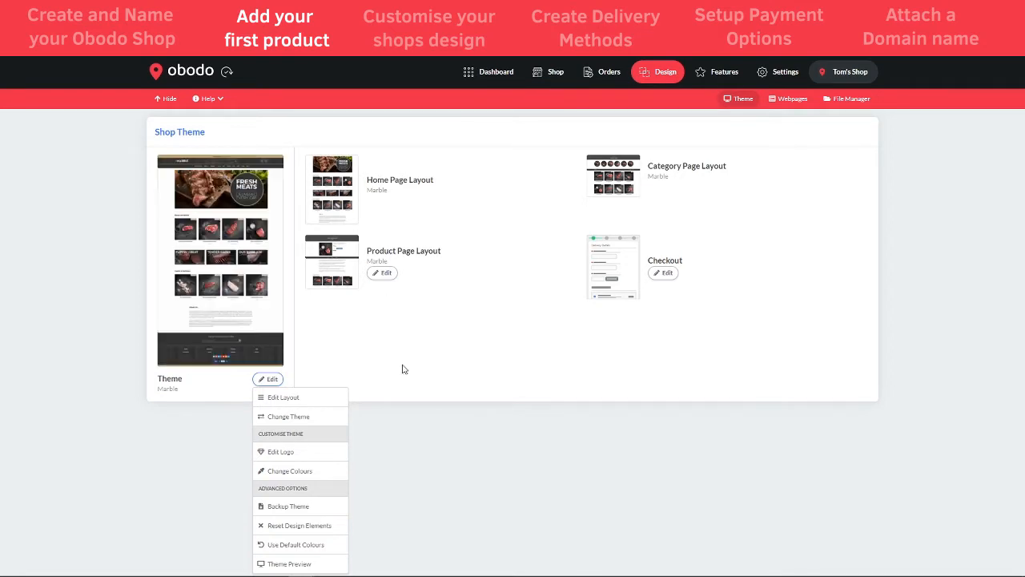
{"action": "left_click", "coordinate": [299, 423]}
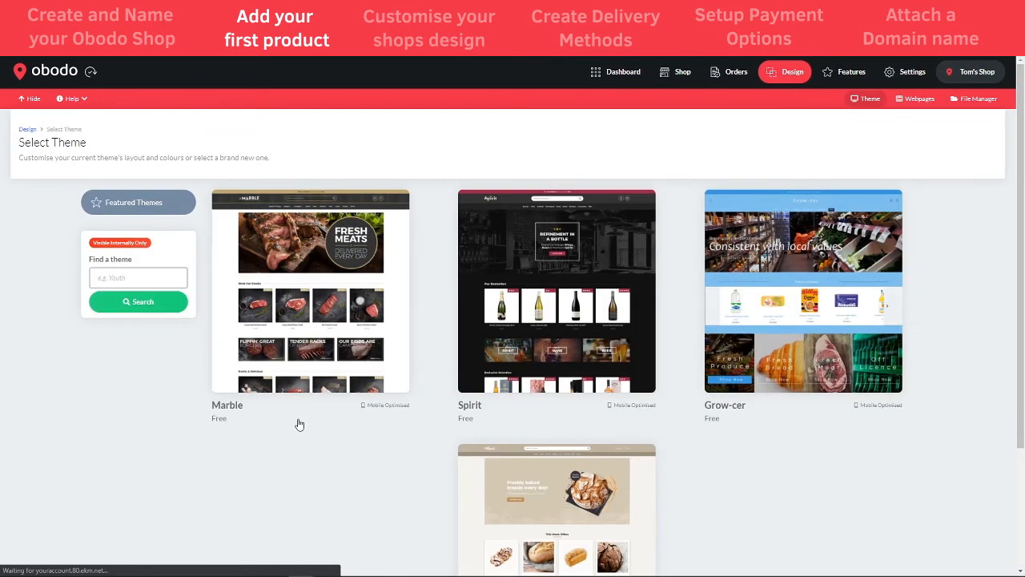
{"action": "scroll", "coordinate": [680, 439], "scroll_direction": "down", "scroll_amount": 2}
{"action": "scroll", "coordinate": [823, 338], "scroll_direction": "up", "scroll_amount": 2}
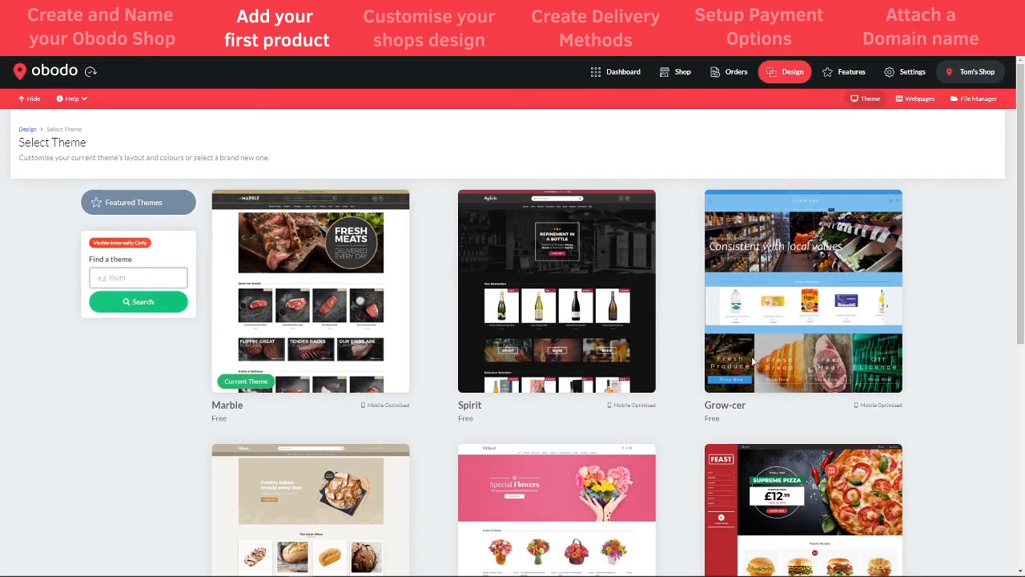
{"action": "left_click", "coordinate": [832, 311]}
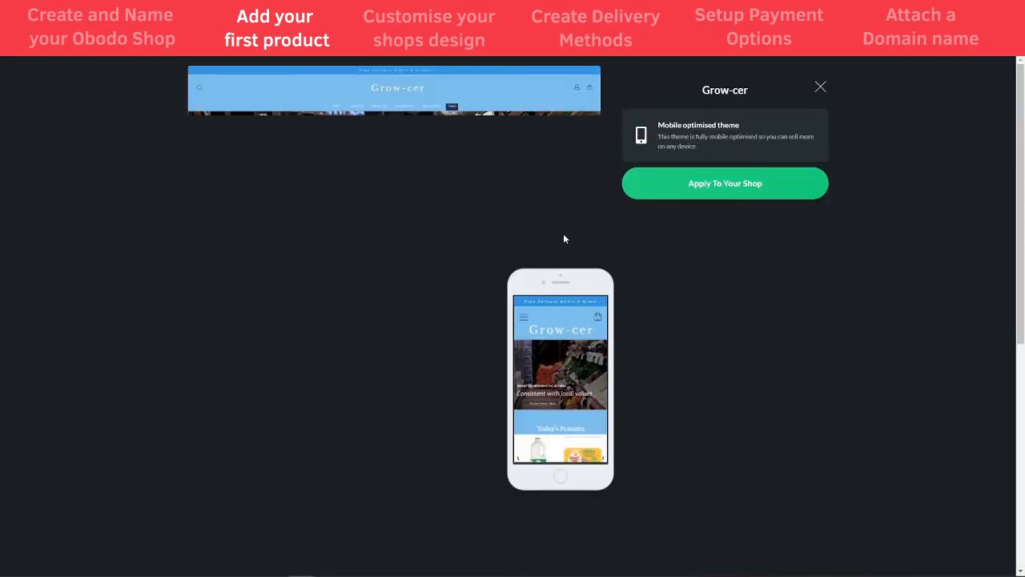
{"action": "left_click", "coordinate": [710, 190]}
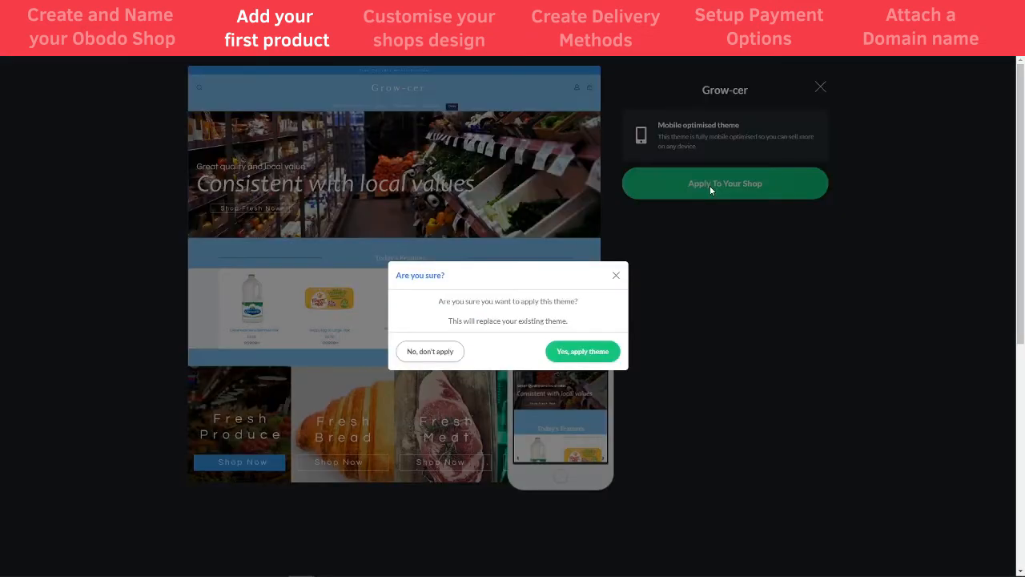
{"action": "left_click", "coordinate": [583, 352]}
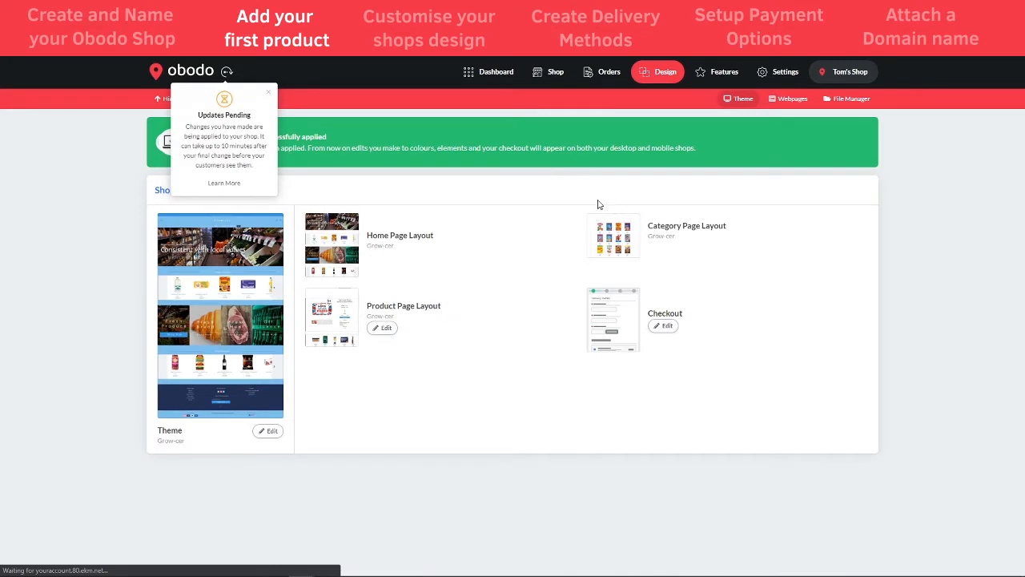
Add a new shop category named Bread and save it
{"action": "left_click", "coordinate": [550, 75]}
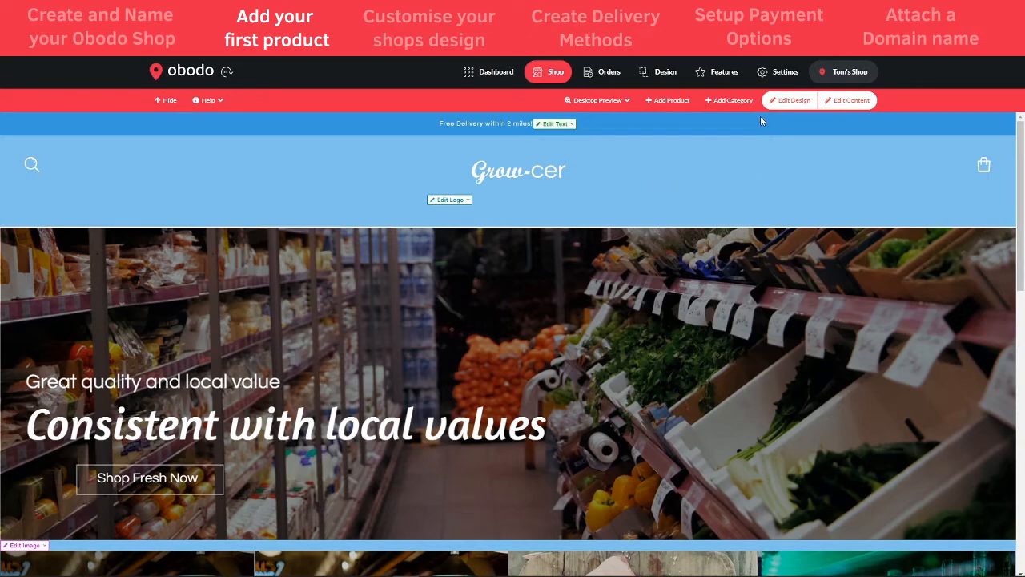
{"action": "scroll", "coordinate": [601, 354], "scroll_direction": "down", "scroll_amount": 3}
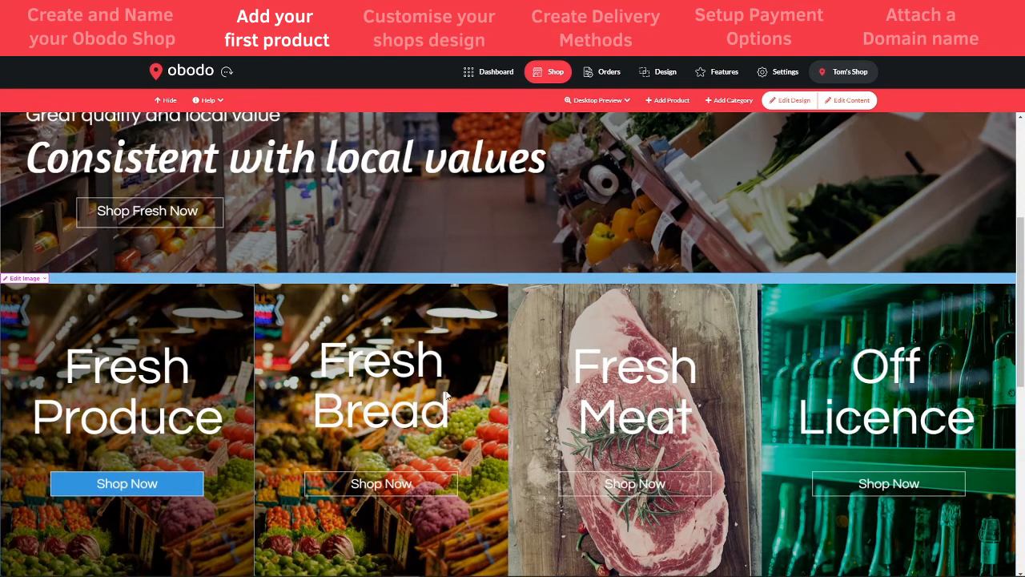
{"action": "scroll", "coordinate": [447, 395], "scroll_direction": "up", "scroll_amount": 3}
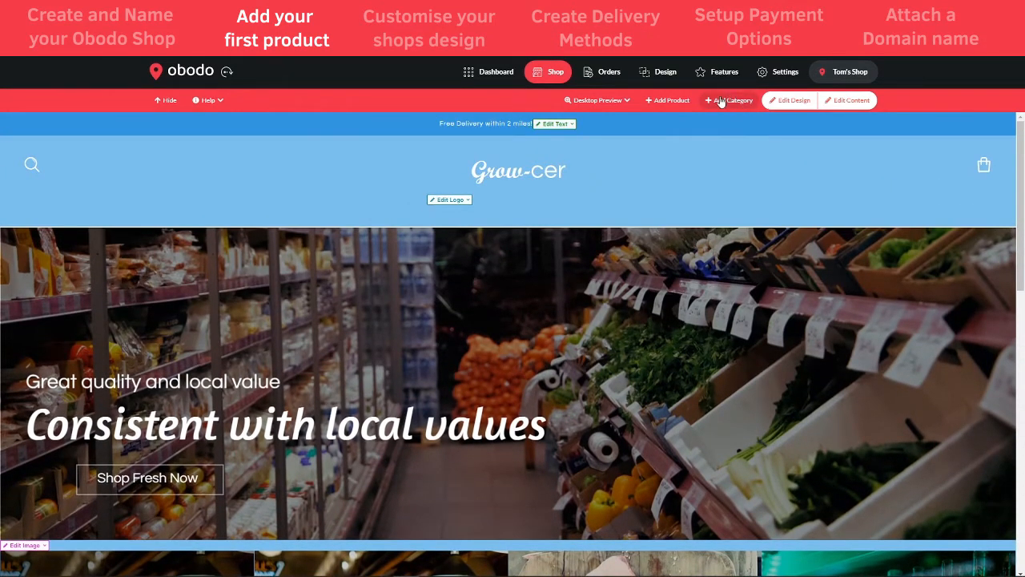
{"action": "left_click", "coordinate": [721, 102]}
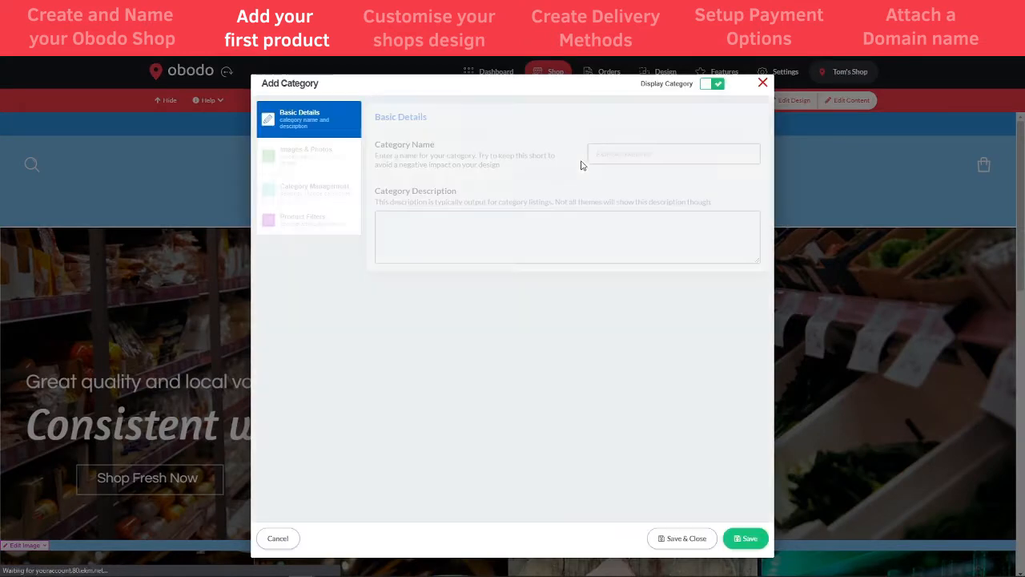
{"action": "left_click", "coordinate": [615, 155]}
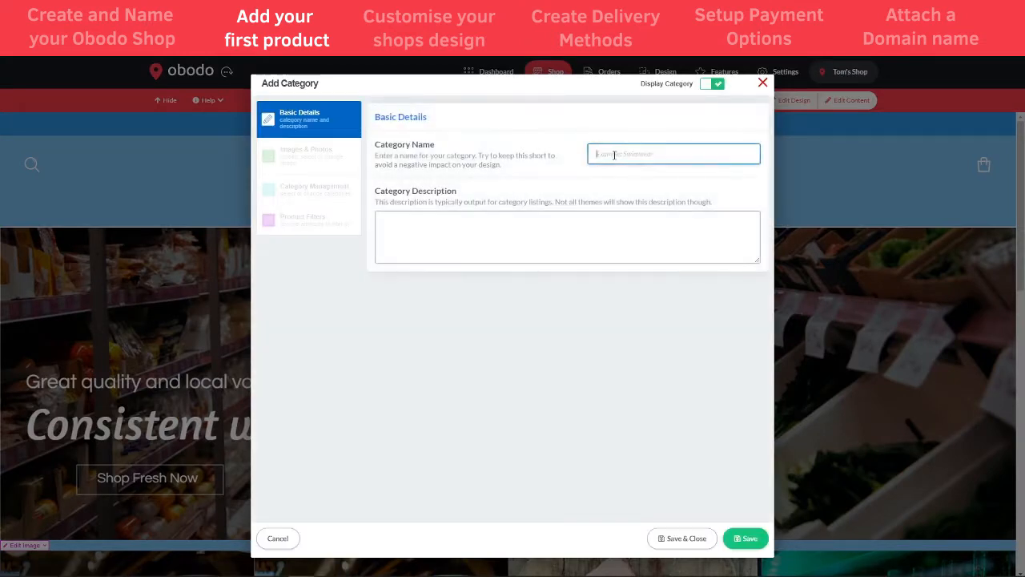
{"action": "type", "text": "Bread"}
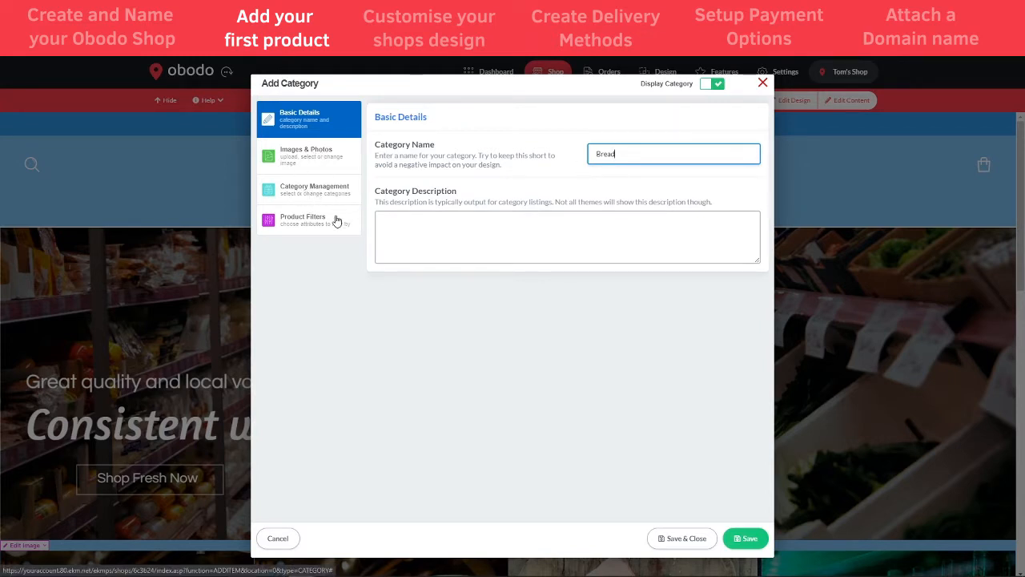
{"action": "left_click", "coordinate": [678, 545]}
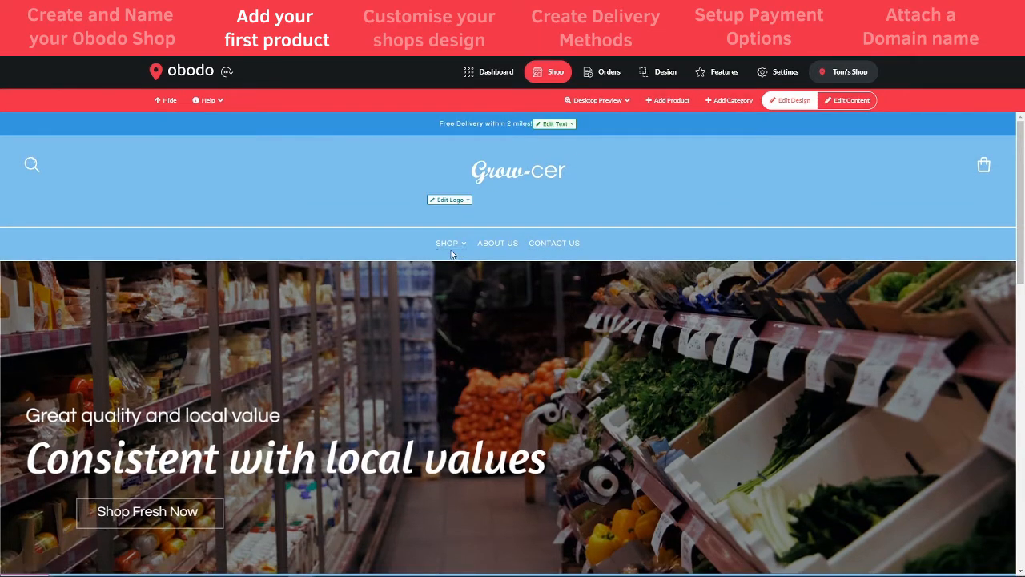
Check the empty Bread category page and start adding a product there
{"action": "mouse_move", "coordinate": [462, 251]}
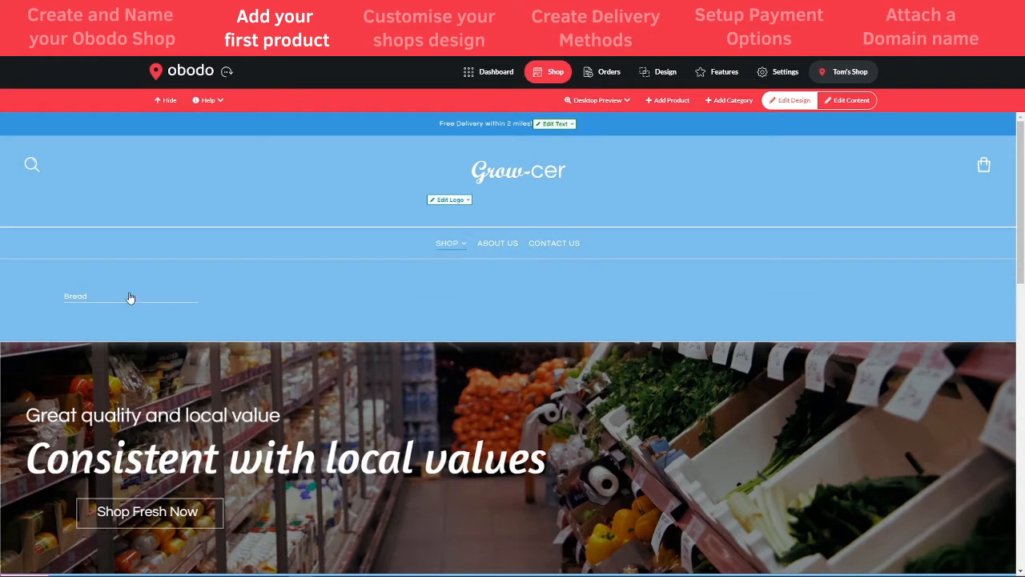
{"action": "left_click", "coordinate": [76, 297]}
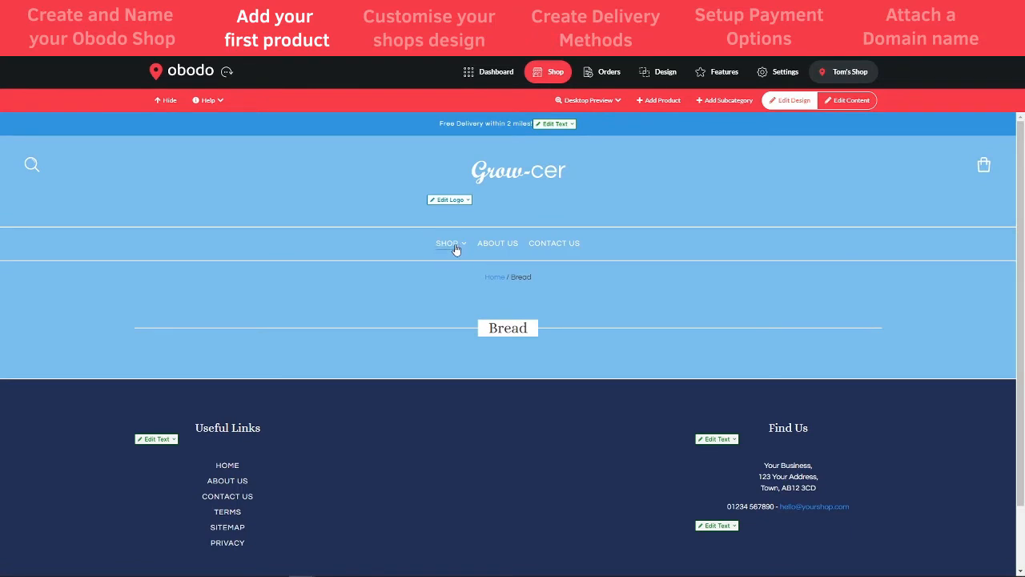
{"action": "scroll", "coordinate": [513, 303], "scroll_direction": "down", "scroll_amount": 2}
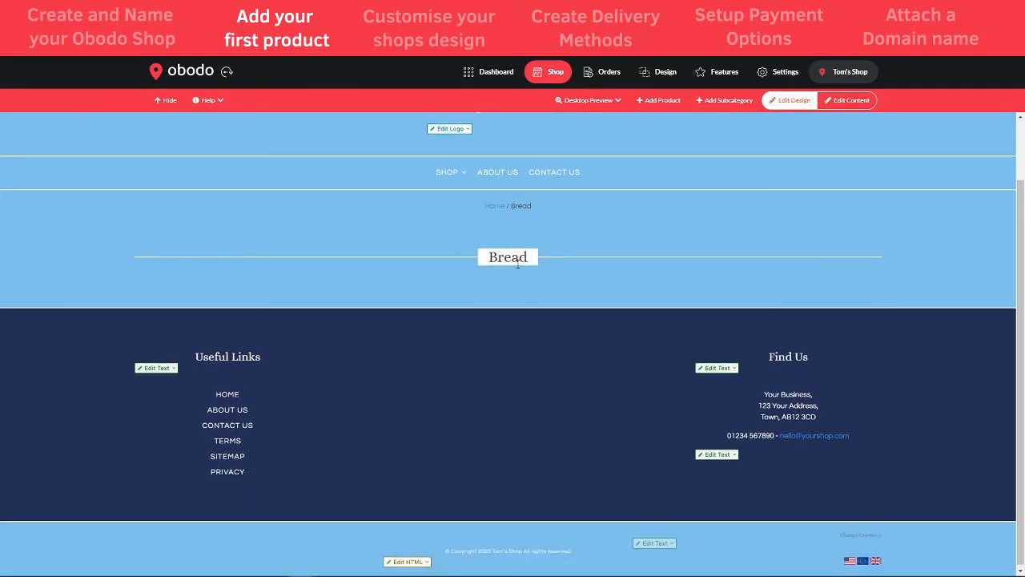
{"action": "scroll", "coordinate": [515, 293], "scroll_direction": "up", "scroll_amount": 2}
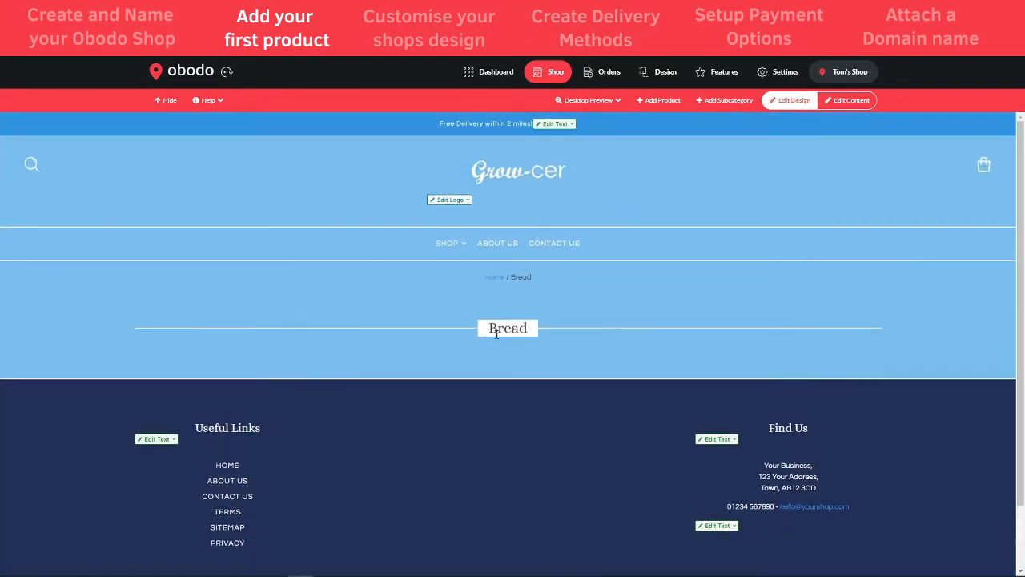
{"action": "left_click", "coordinate": [655, 103]}
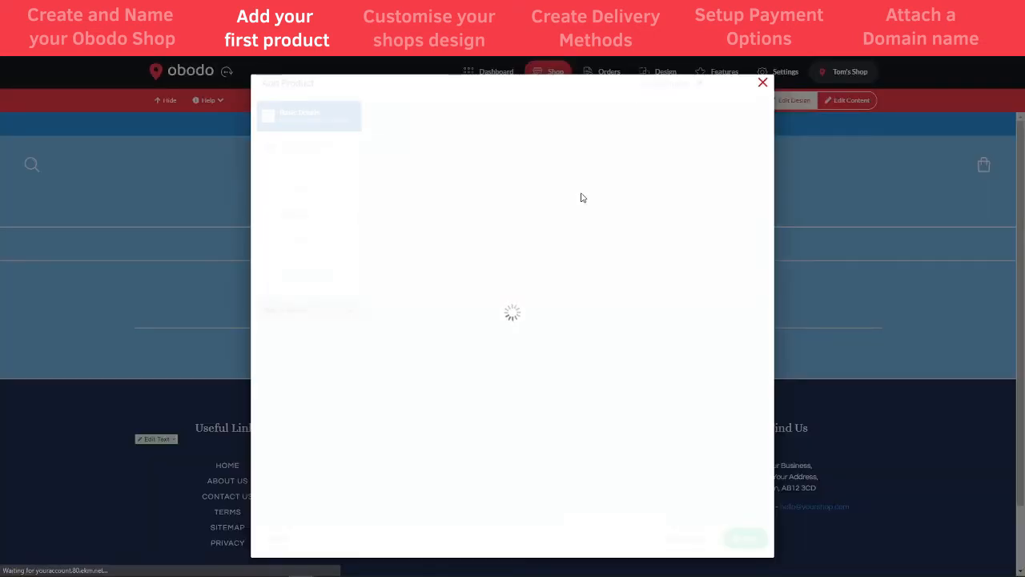
Enter product name Hoavis Loaf, a short description, and price 1.99 in Basic Details
{"action": "left_click", "coordinate": [618, 156]}
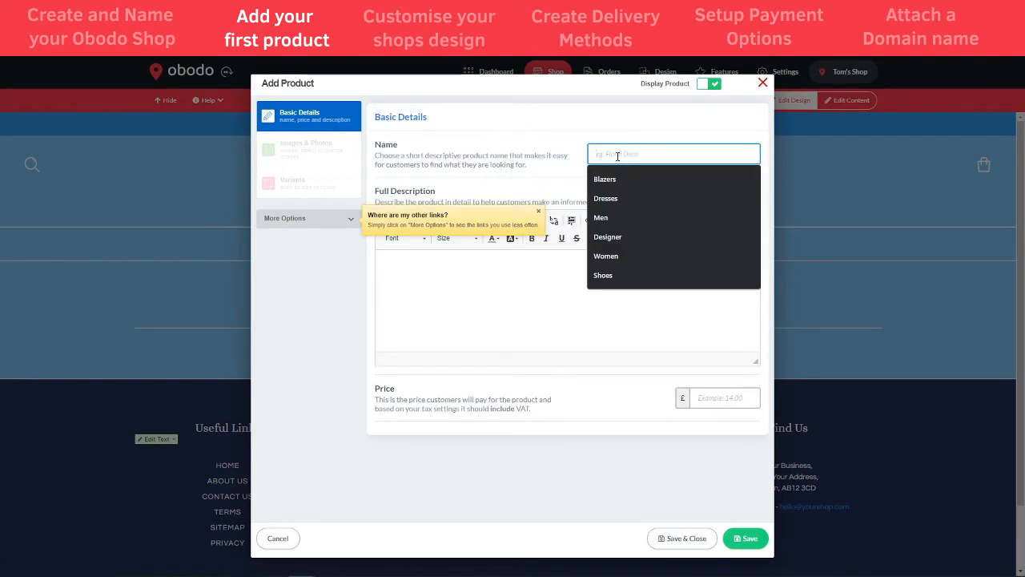
{"action": "type", "text": "Hoavis Loaf"}
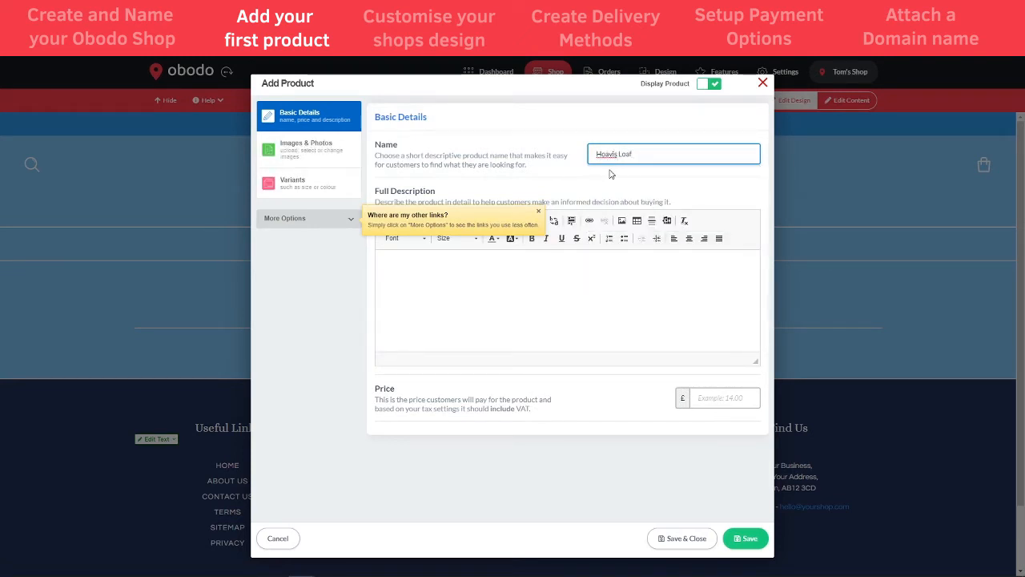
{"action": "left_click", "coordinate": [505, 282]}
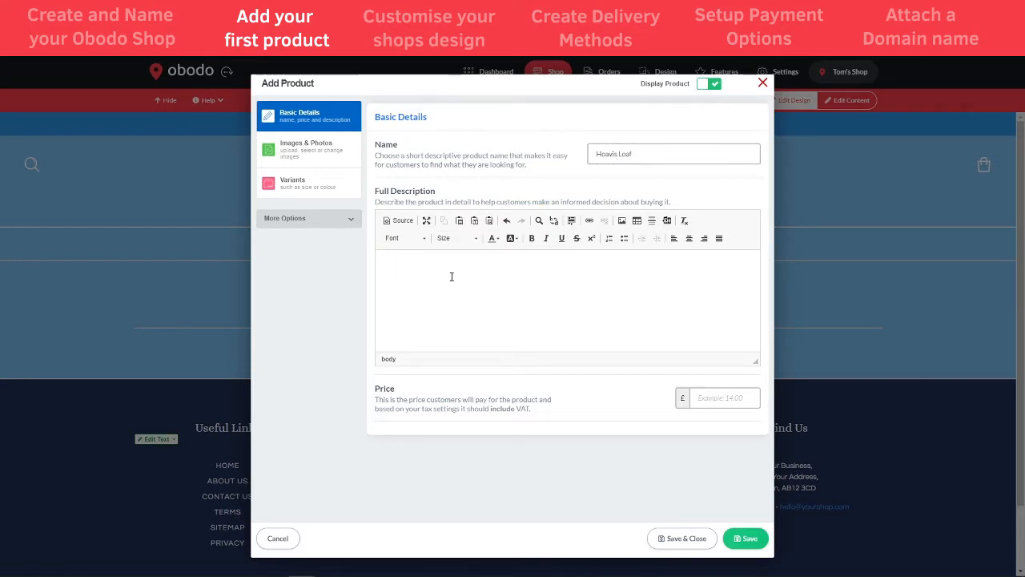
{"action": "type", "text": "Th"}
{"action": "left_click", "coordinate": [714, 401]}
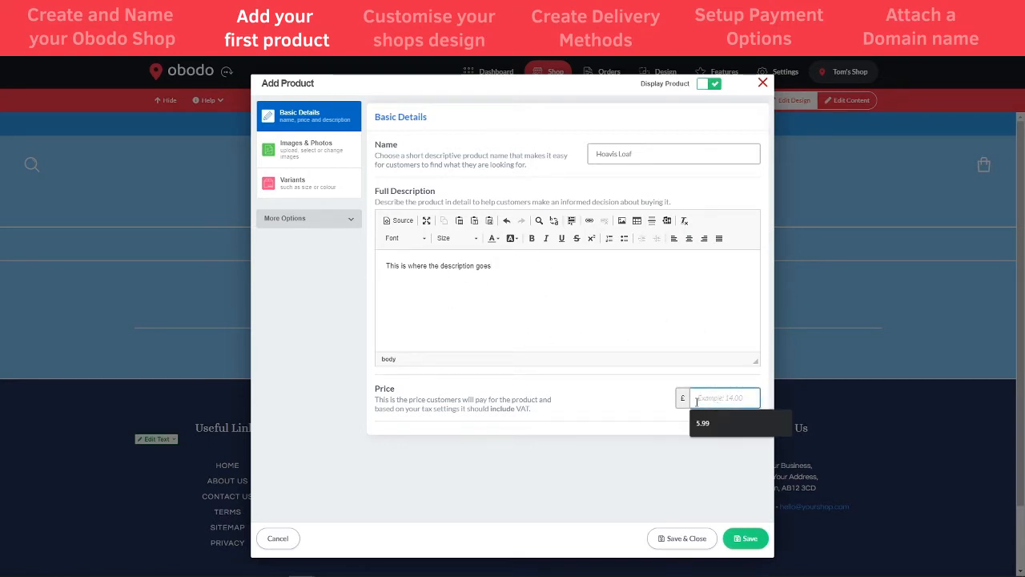
{"action": "type", "text": "1.99"}
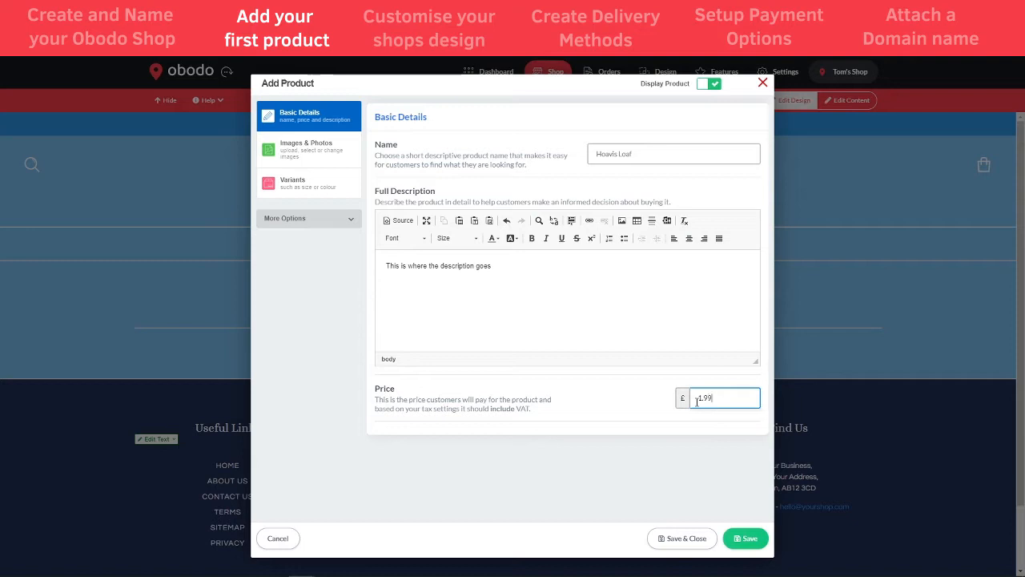
{"action": "left_click", "coordinate": [507, 338]}
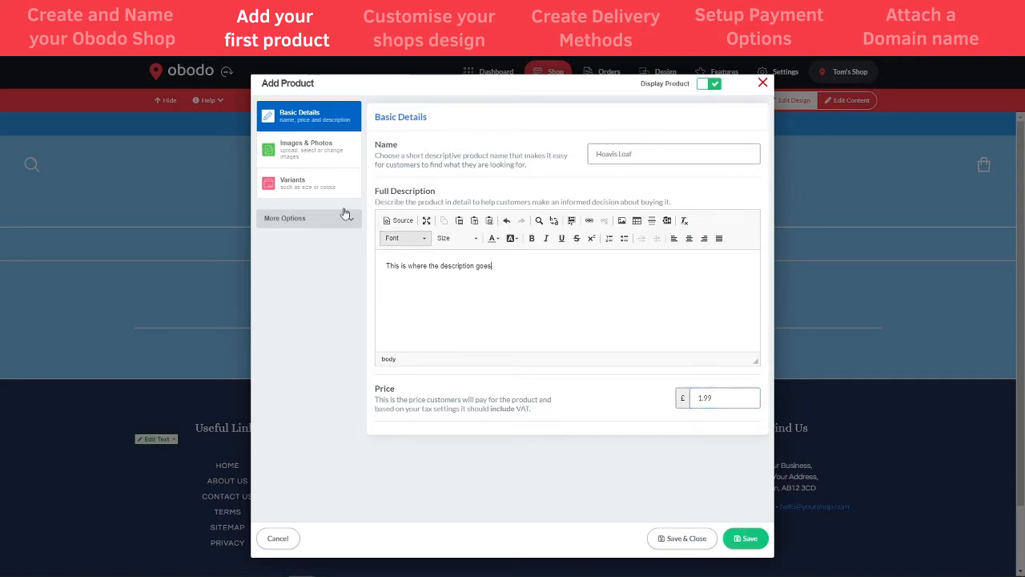
{"action": "left_click", "coordinate": [315, 154]}
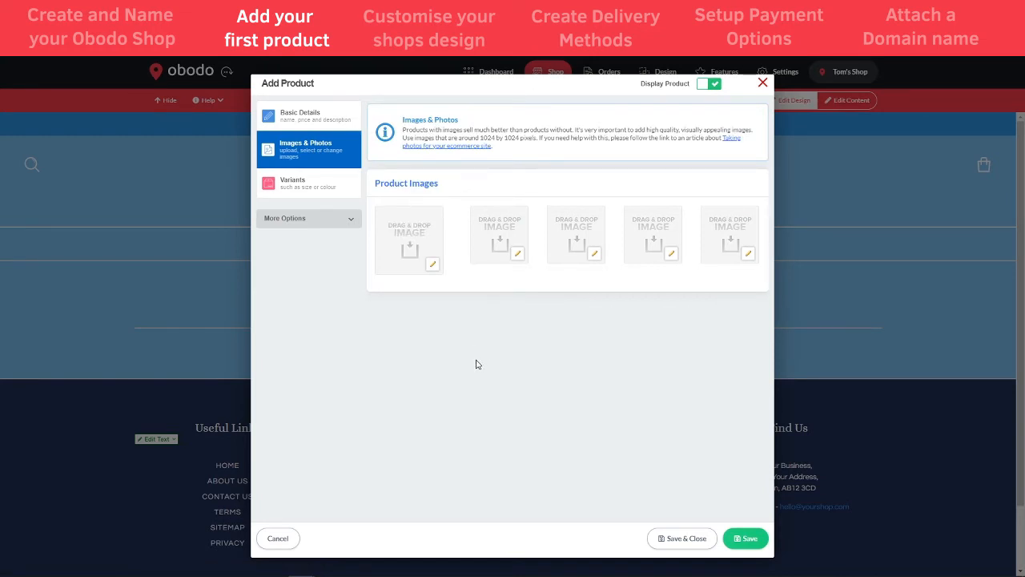
Set the existing Hovis loaf photo as the first product image, then start adding a variant
{"action": "left_click", "coordinate": [433, 272]}
{"action": "left_click", "coordinate": [400, 306]}
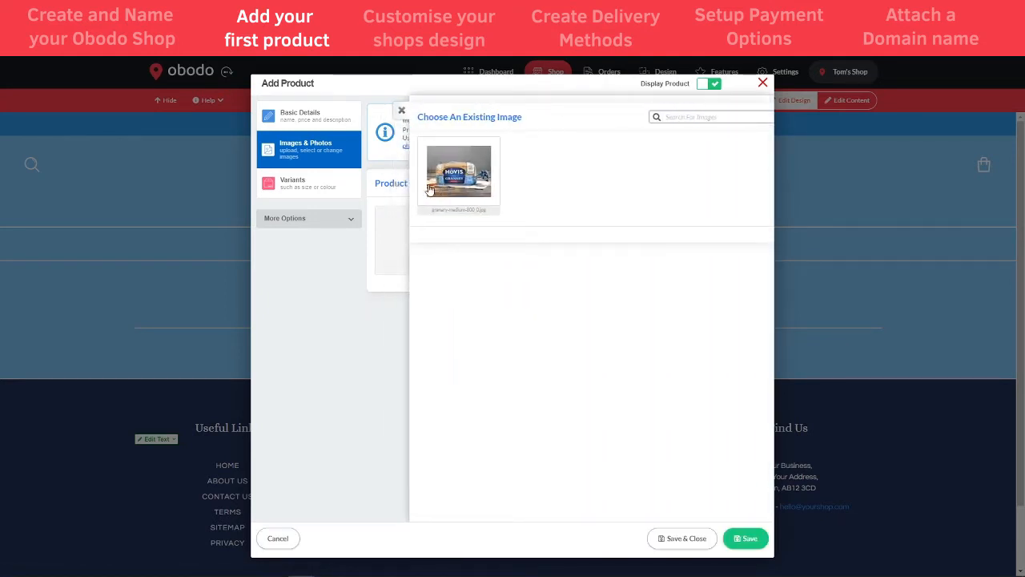
{"action": "left_click", "coordinate": [430, 189]}
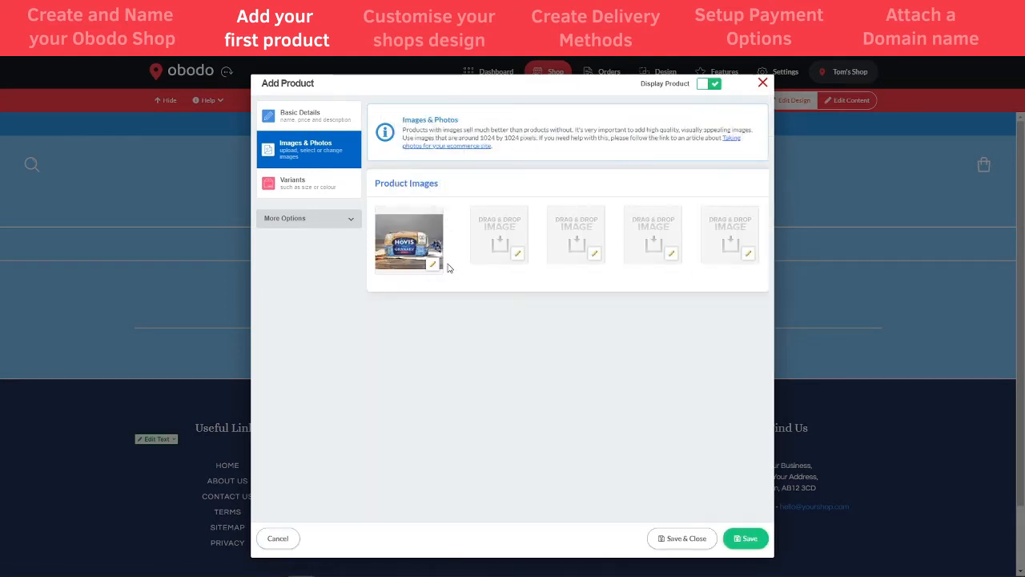
{"action": "left_click", "coordinate": [312, 186]}
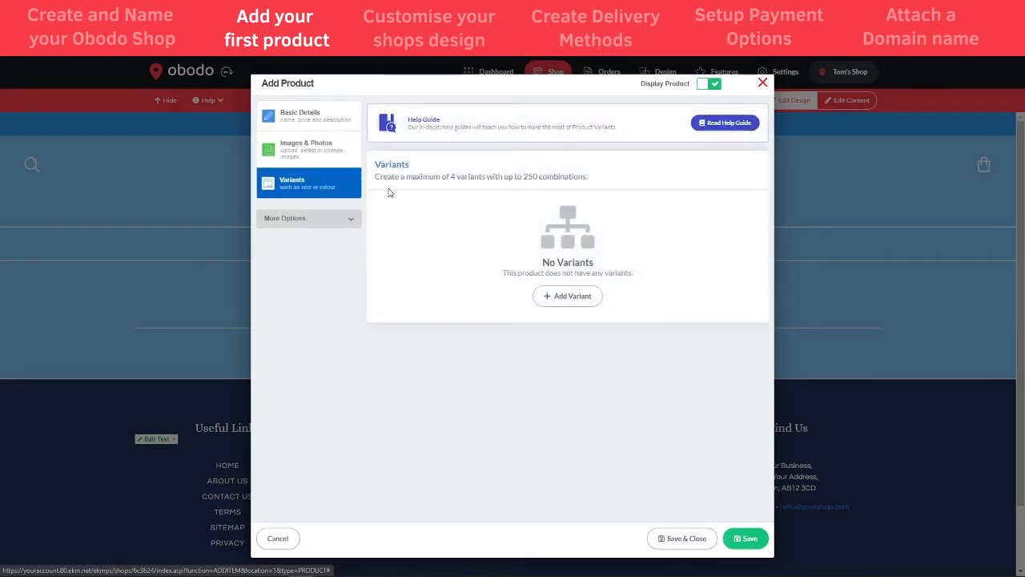
{"action": "left_click", "coordinate": [565, 298]}
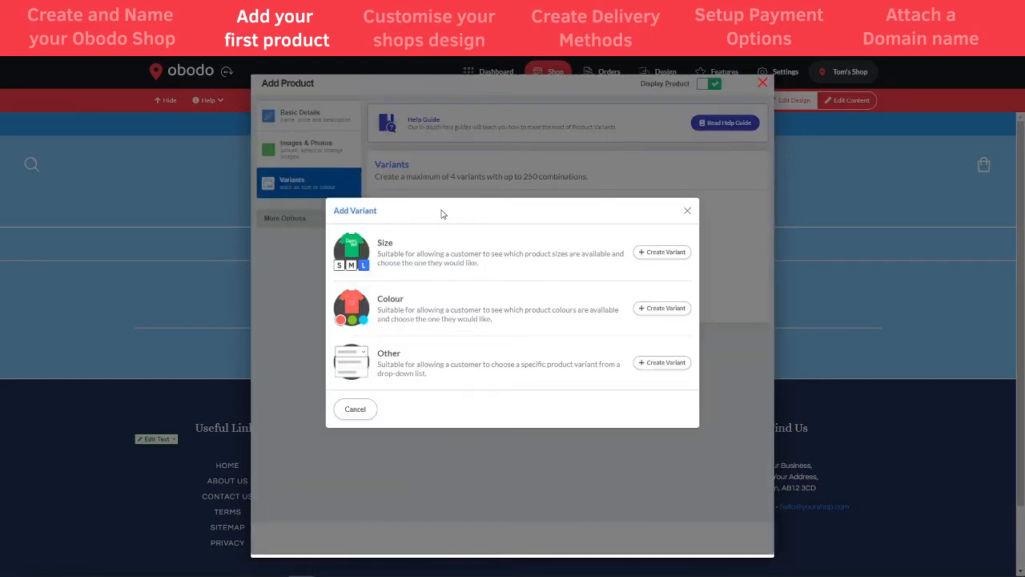
Create a Size variant renamed Loaf Size with choices Middle and Large
{"action": "left_click", "coordinate": [651, 253]}
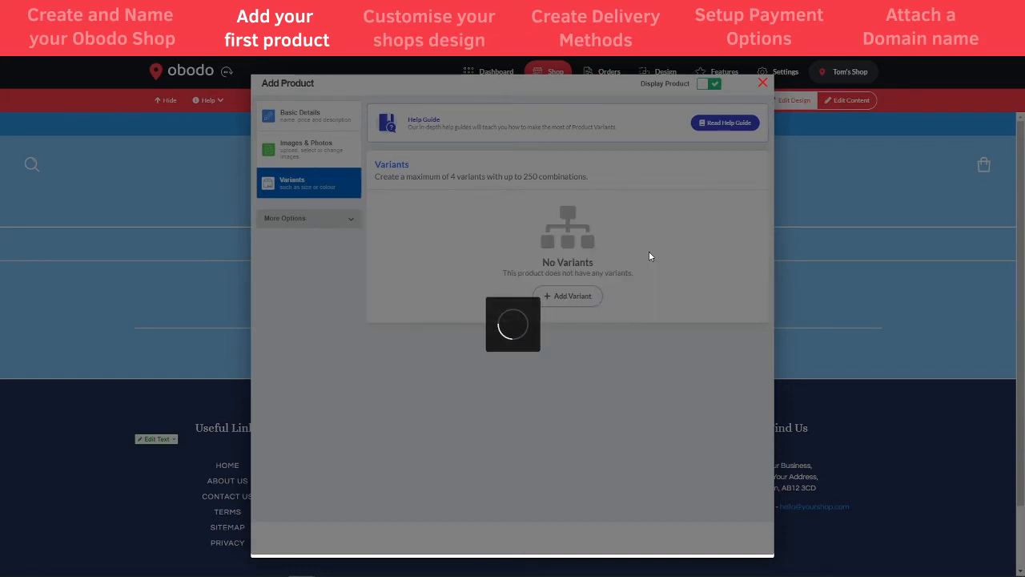
{"action": "left_click_drag", "start_coordinate": [556, 270], "coordinate": [513, 271]}
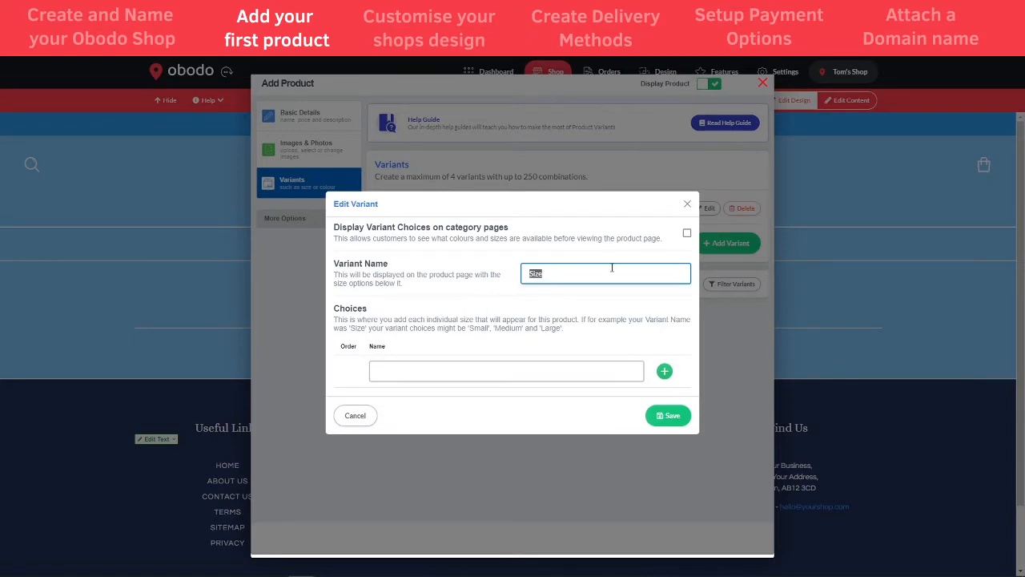
{"action": "type", "text": "Loaf"}
{"action": "key", "text": "Tab"}
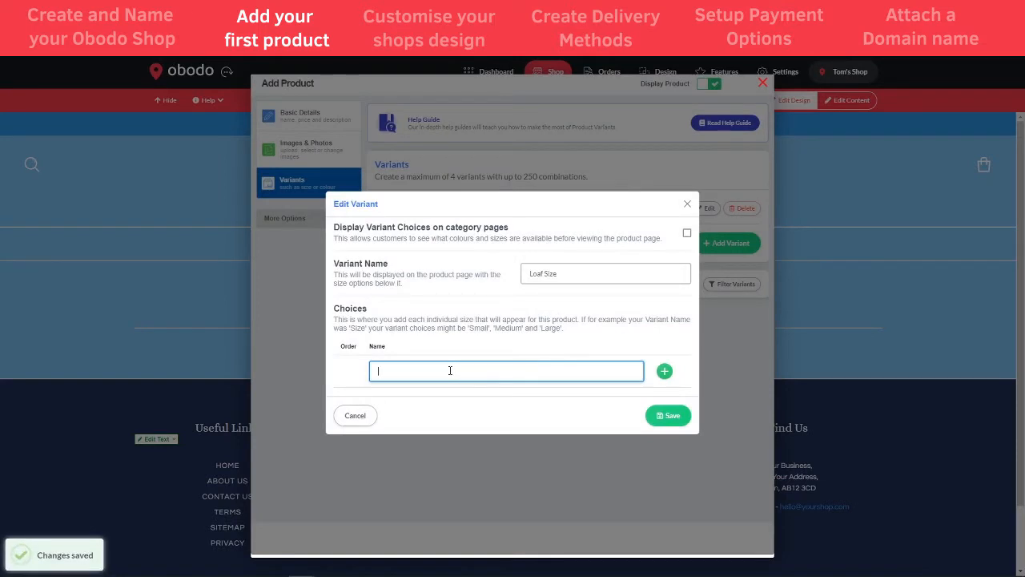
{"action": "type", "text": "Middle"}
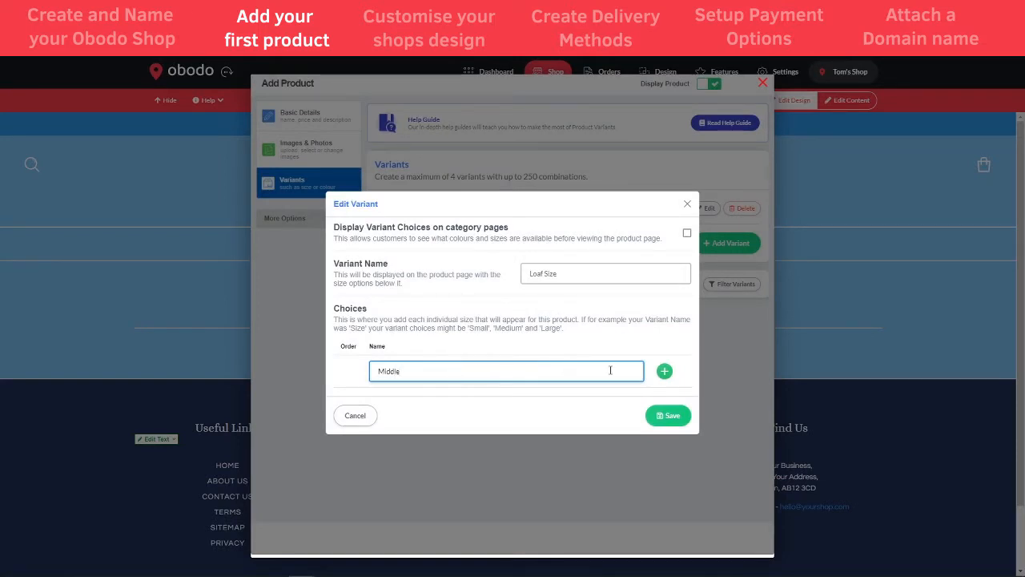
{"action": "left_click", "coordinate": [664, 371]}
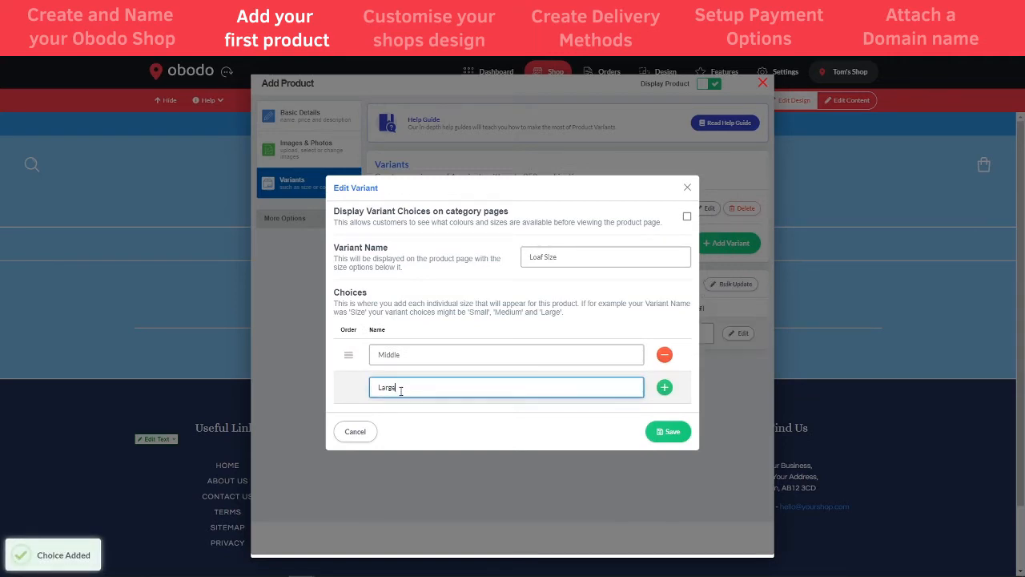
{"action": "left_click", "coordinate": [664, 386]}
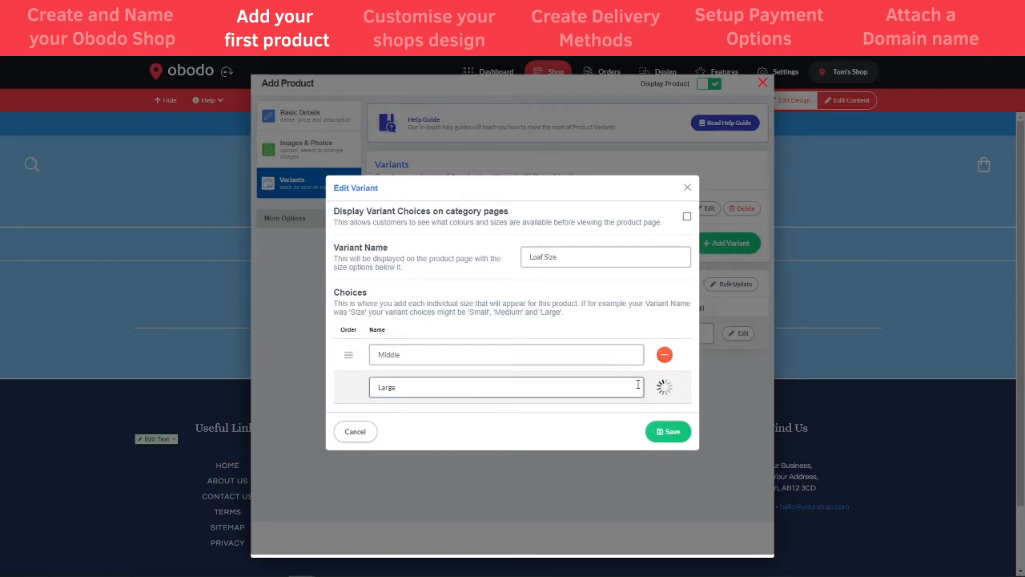
{"action": "left_click", "coordinate": [671, 447]}
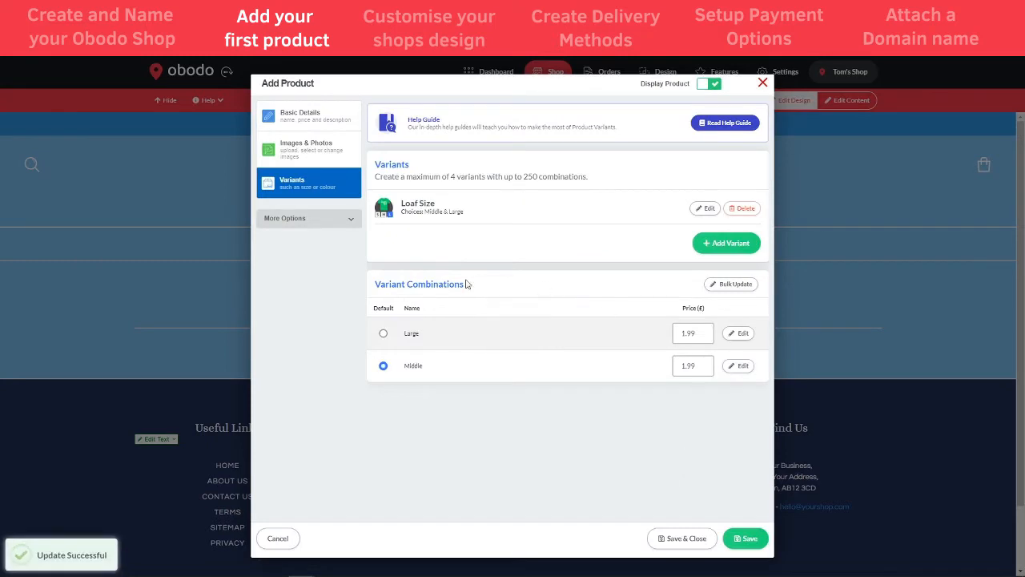
Price the Large loaf at 2.99, review the product tabs, and save the product
{"action": "left_click", "coordinate": [685, 335]}
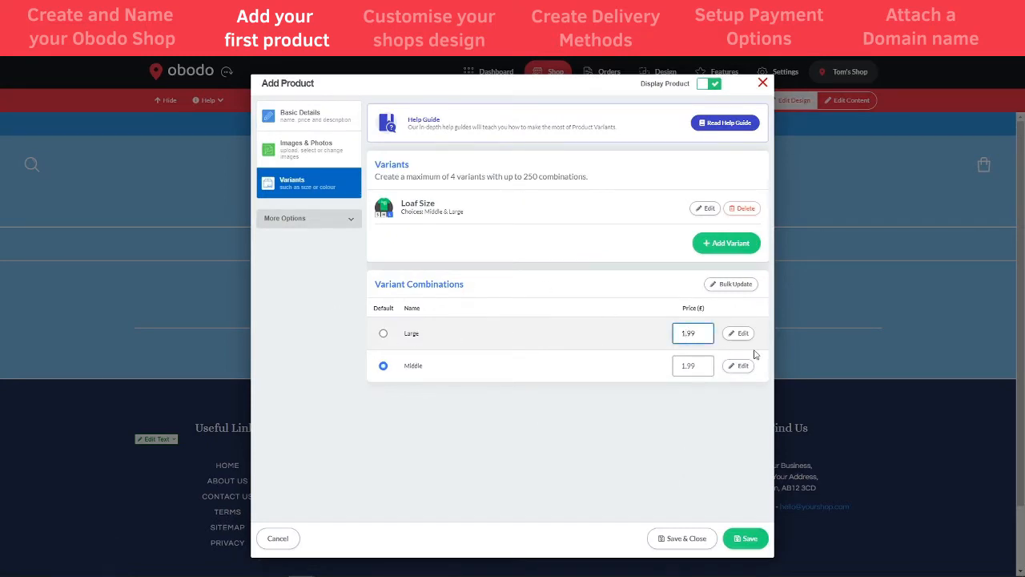
{"action": "left_click", "coordinate": [724, 437]}
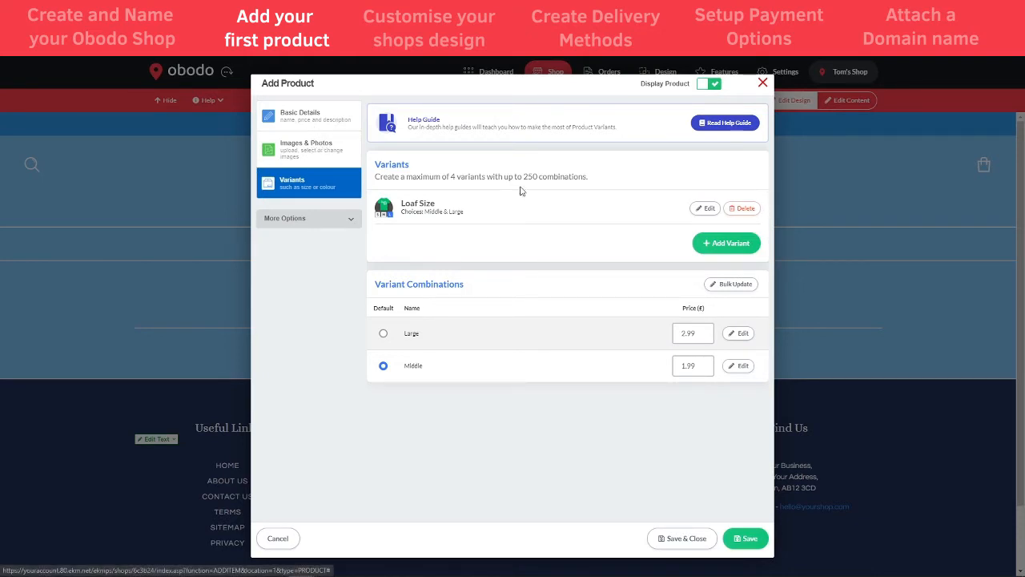
{"action": "left_click", "coordinate": [337, 222]}
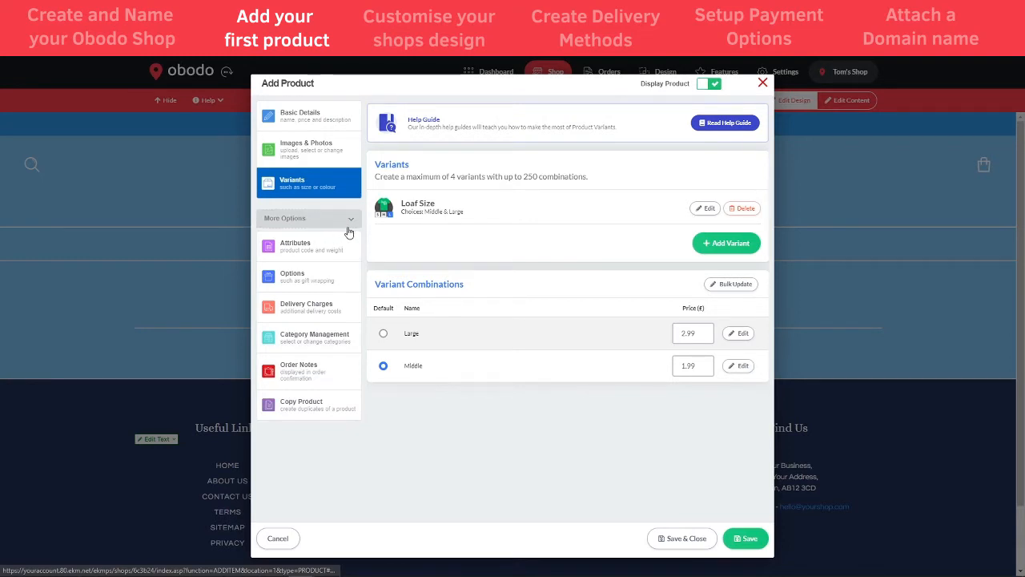
{"action": "left_click", "coordinate": [343, 223]}
{"action": "left_click", "coordinate": [307, 119]}
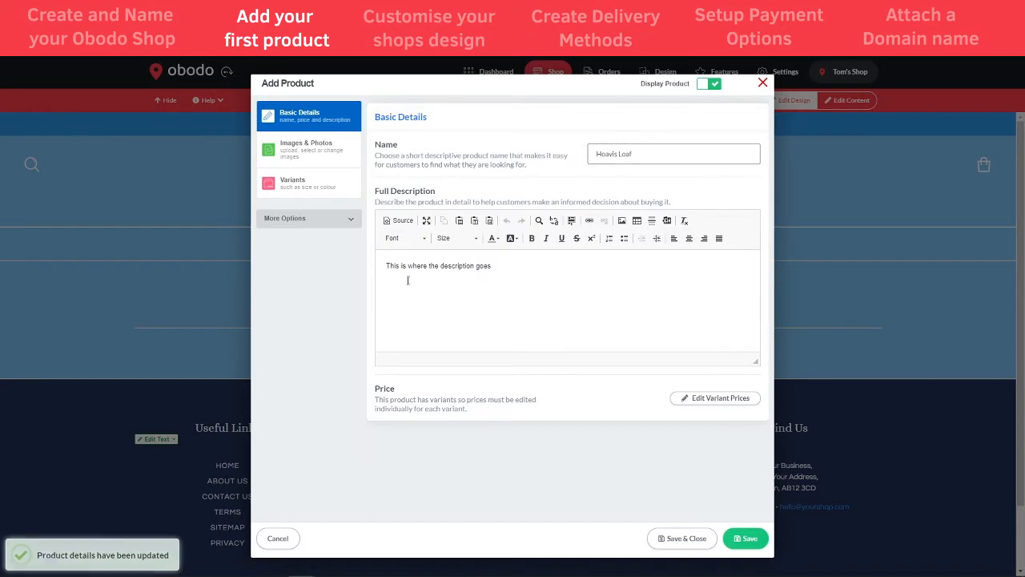
{"action": "left_click", "coordinate": [306, 151]}
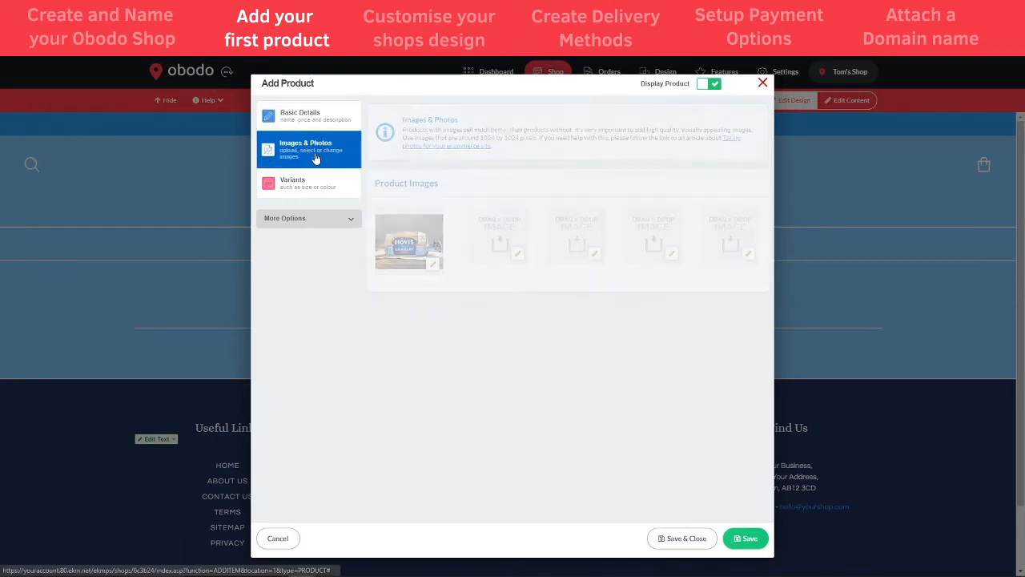
{"action": "left_click", "coordinate": [309, 188]}
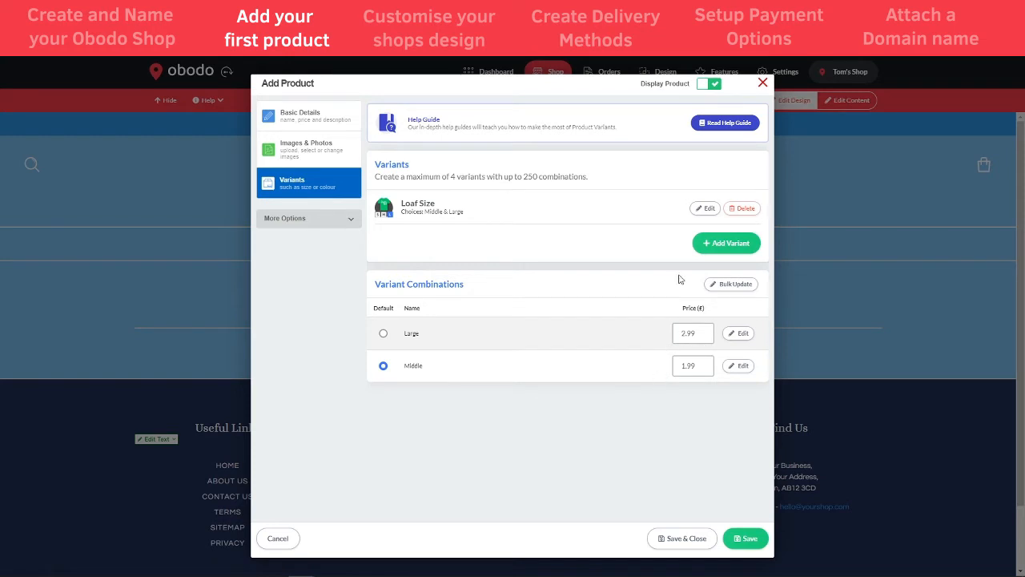
{"action": "left_click", "coordinate": [681, 538]}
Open the Hoavis Loaf product page and check that Large shows £2.99
{"action": "scroll", "coordinate": [508, 500], "scroll_direction": "down", "scroll_amount": 3}
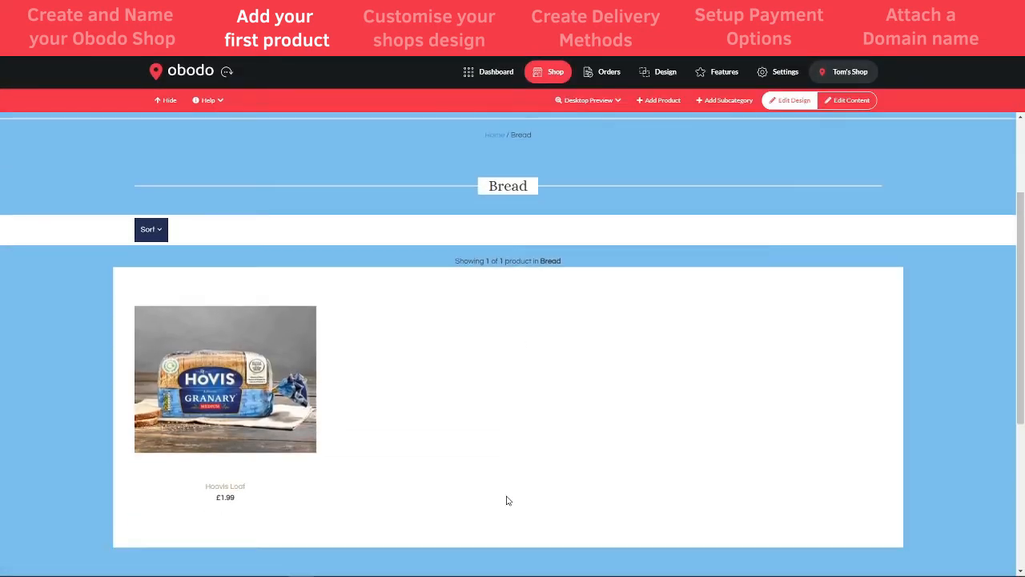
{"action": "scroll", "coordinate": [472, 411], "scroll_direction": "up", "scroll_amount": 1}
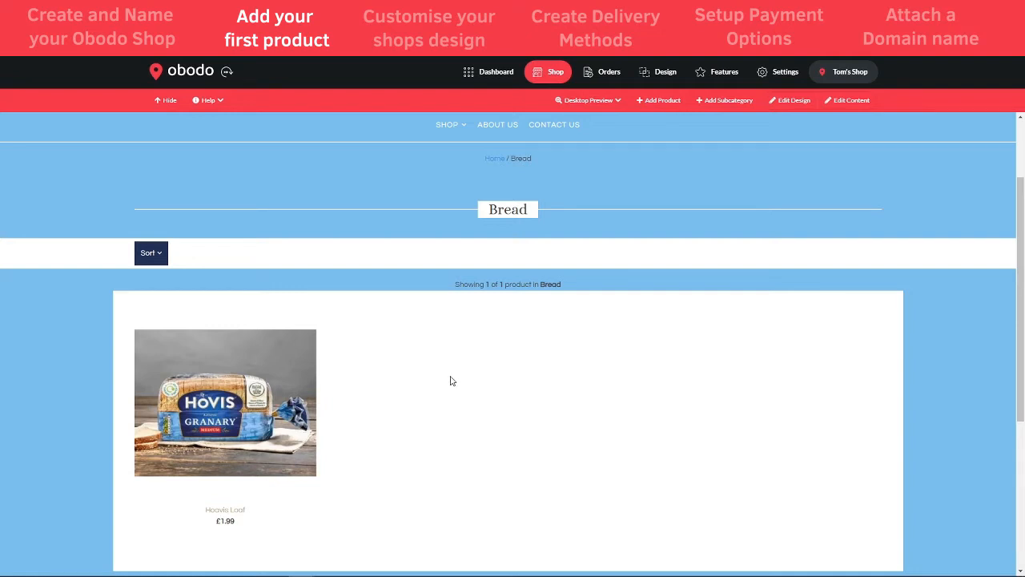
{"action": "scroll", "coordinate": [522, 451], "scroll_direction": "down", "scroll_amount": 2}
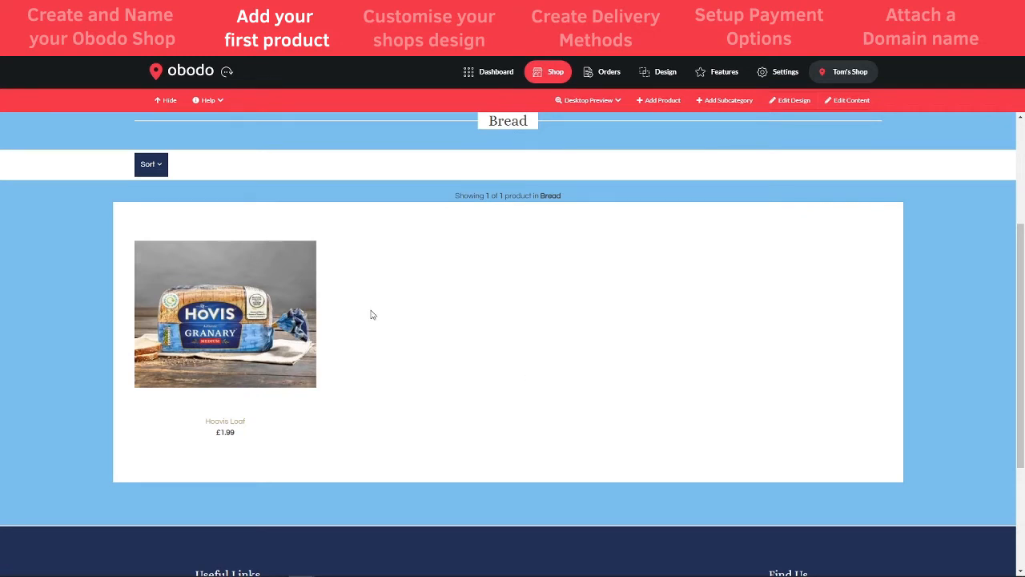
{"action": "left_click", "coordinate": [270, 331]}
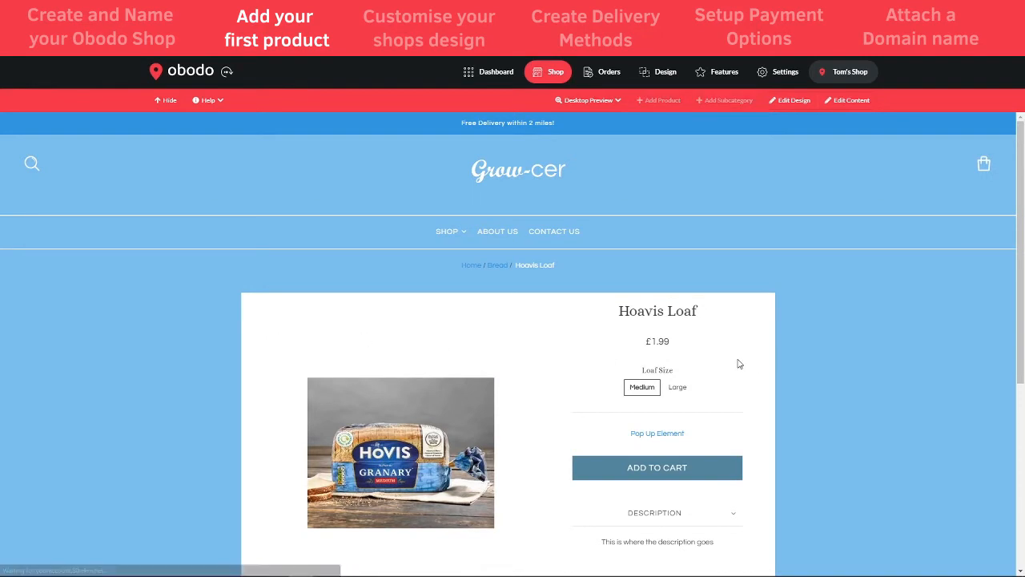
{"action": "scroll", "coordinate": [737, 361], "scroll_direction": "down", "scroll_amount": 1}
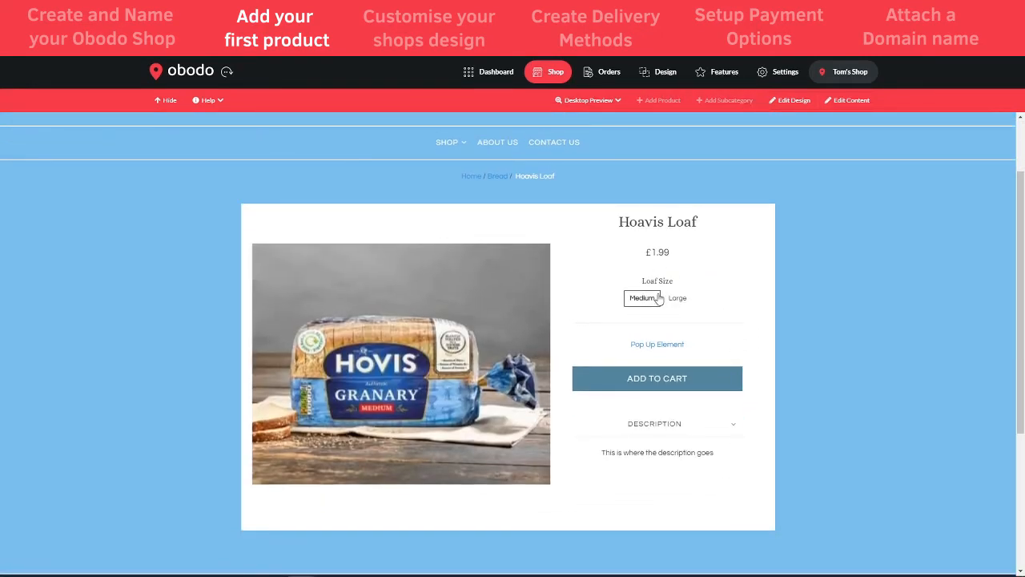
{"action": "left_click", "coordinate": [677, 301]}
{"action": "double_click", "coordinate": [679, 257]}
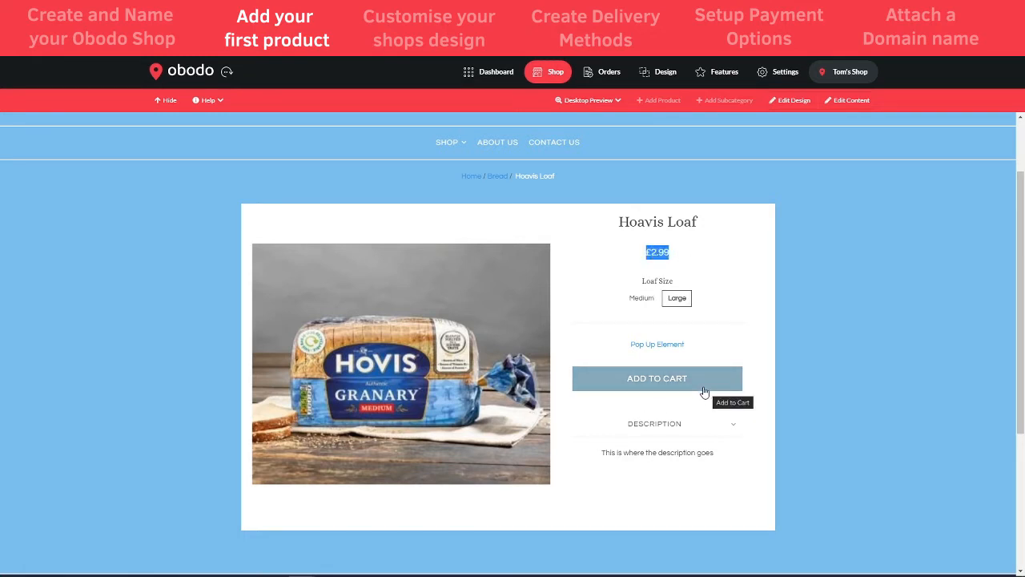
{"action": "left_click", "coordinate": [770, 296]}
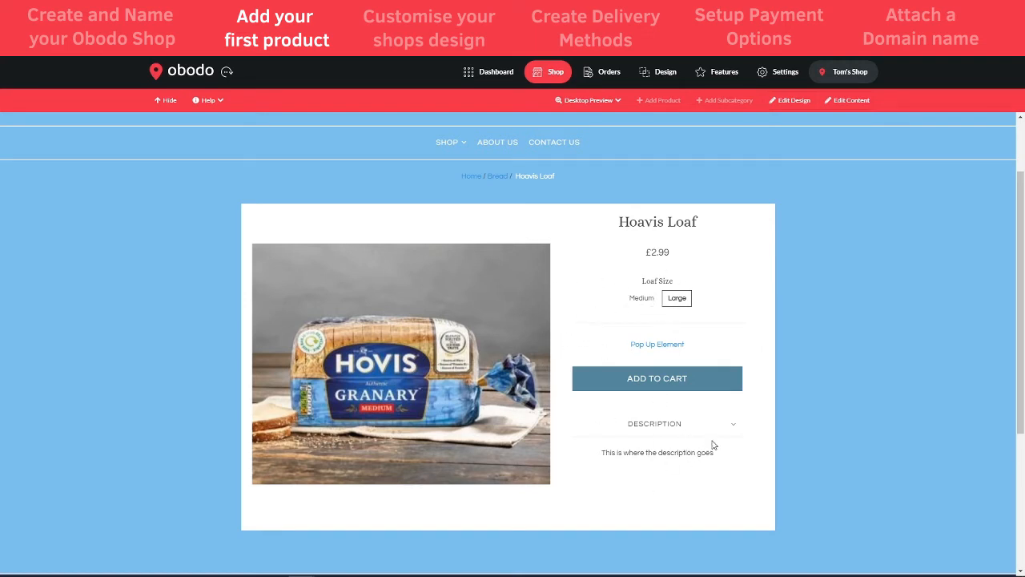
{"action": "left_click", "coordinate": [717, 431]}
{"action": "left_click", "coordinate": [717, 431]}
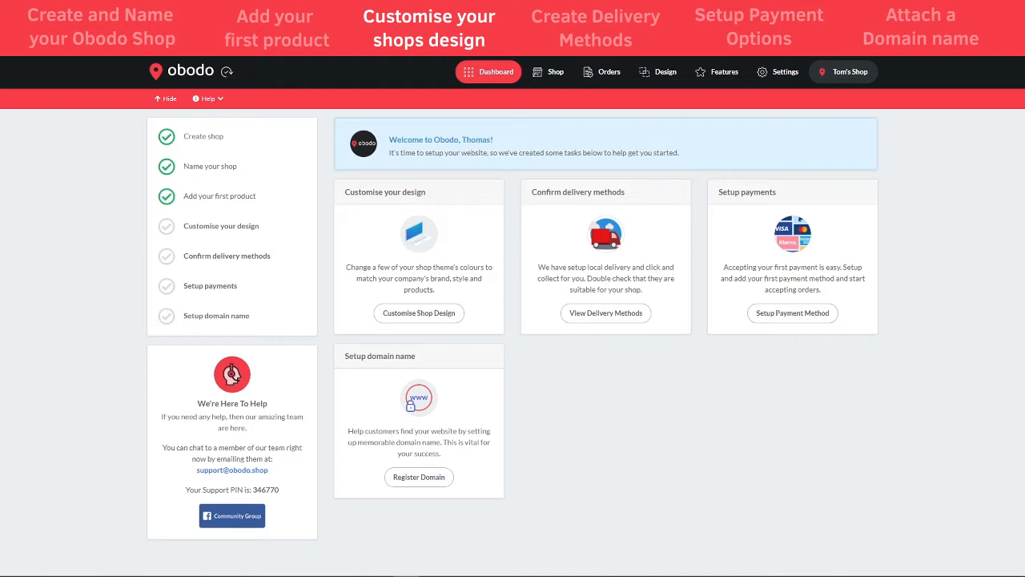
Turn on Edit Design for the shop storefront and open the Edit Logo dialog through Edit Logo > Logo
{"action": "left_click", "coordinate": [553, 71]}
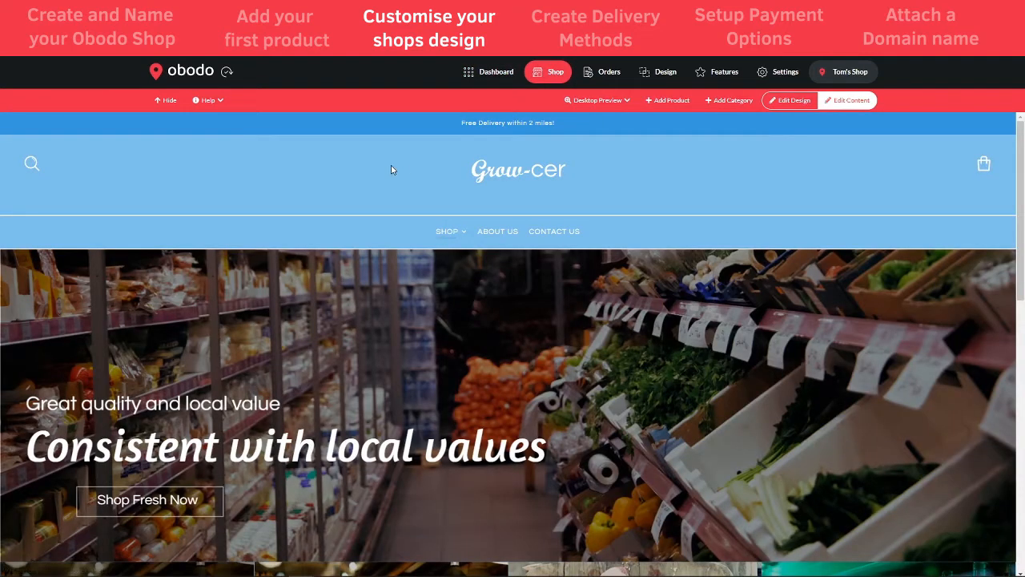
{"action": "left_click", "coordinate": [792, 107]}
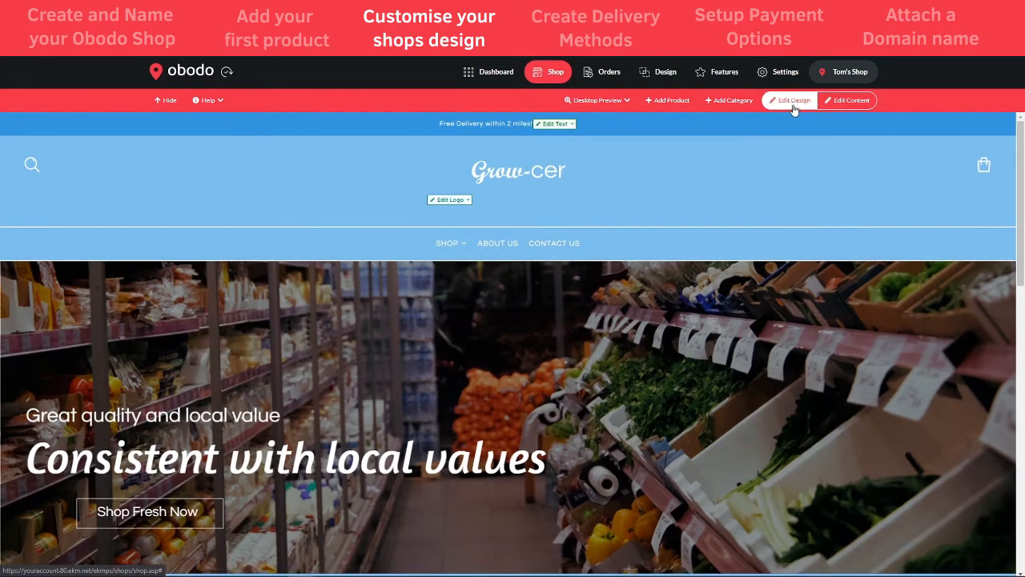
{"action": "left_click", "coordinate": [450, 202]}
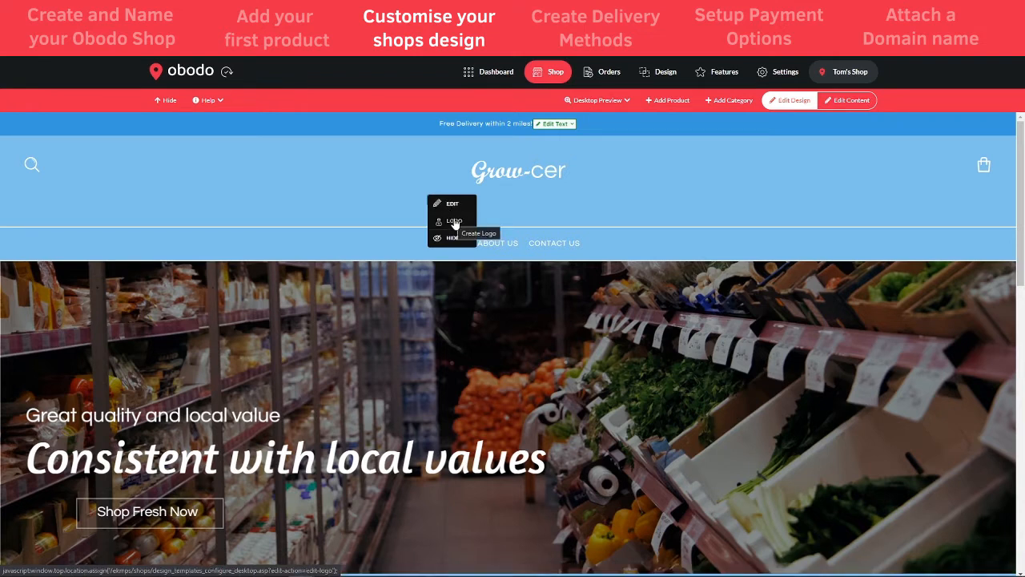
{"action": "left_click", "coordinate": [454, 222]}
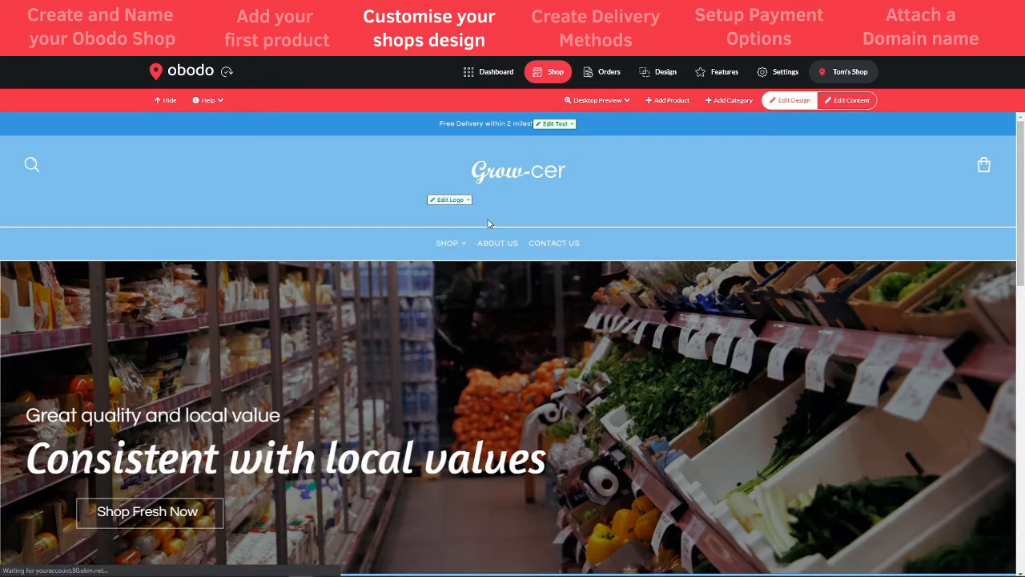
{"action": "left_click", "coordinate": [672, 78]}
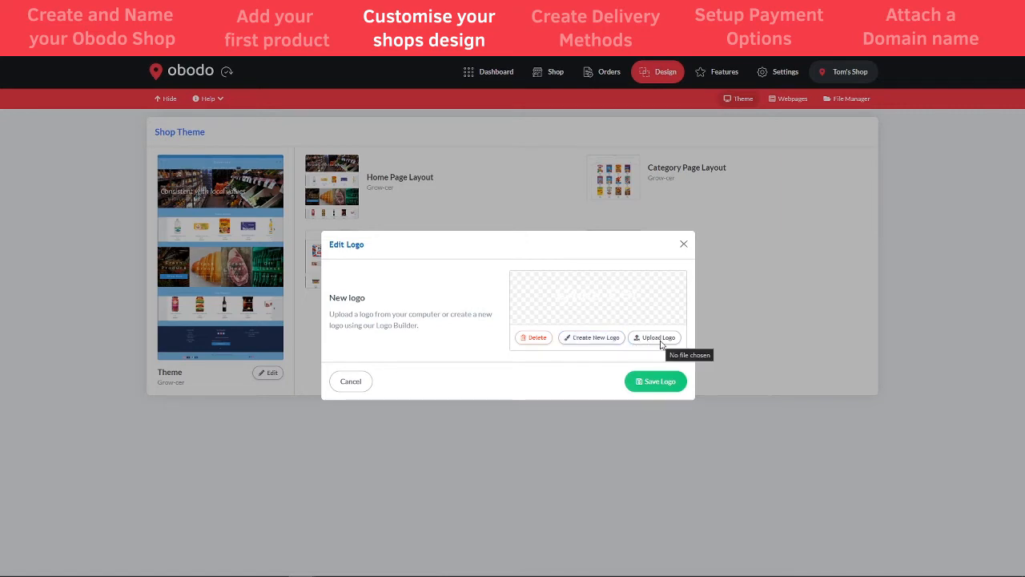
Start a new logo on a dark background with the name 'Tom's' and the tagline 'Grocery Shop'
{"action": "left_click", "coordinate": [593, 337]}
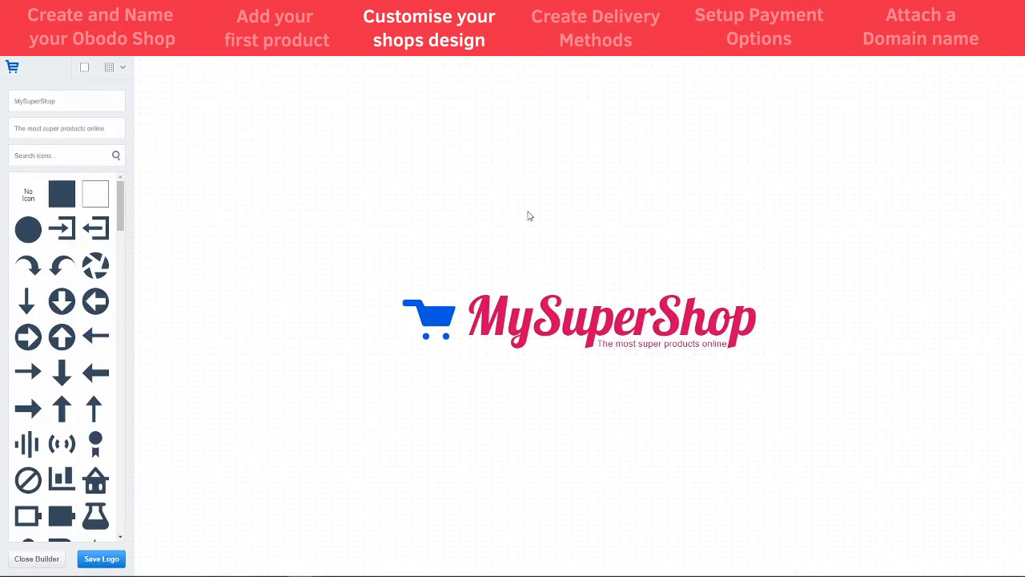
{"action": "left_click", "coordinate": [83, 69]}
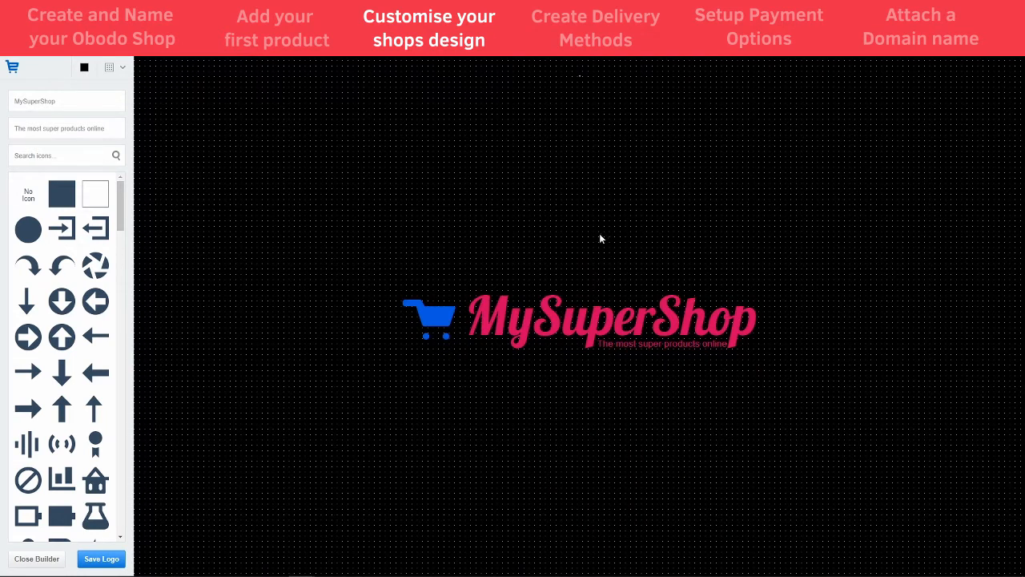
{"action": "left_click", "coordinate": [575, 309]}
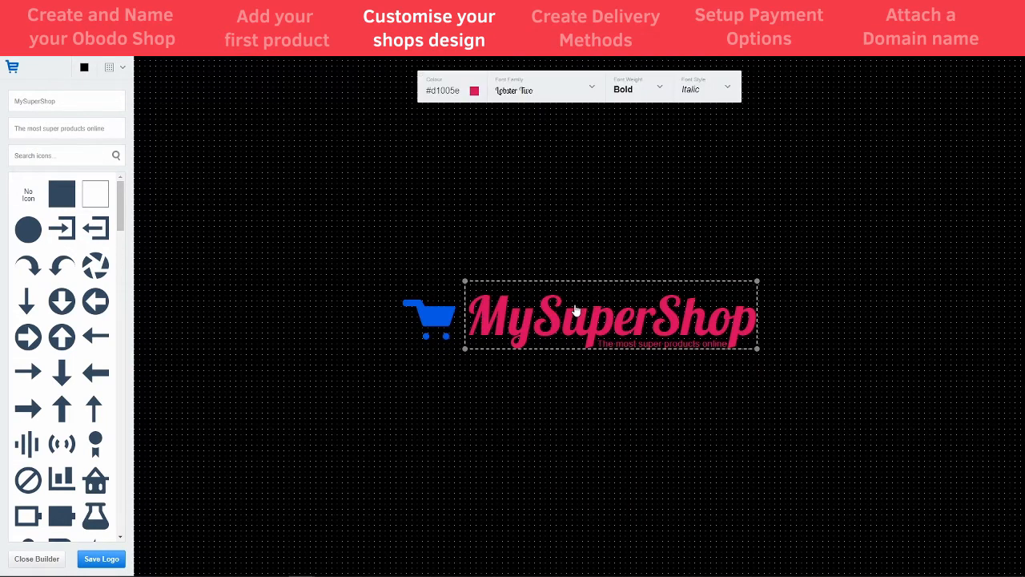
{"action": "double_click", "coordinate": [73, 101]}
{"action": "type", "text": "IOM"}
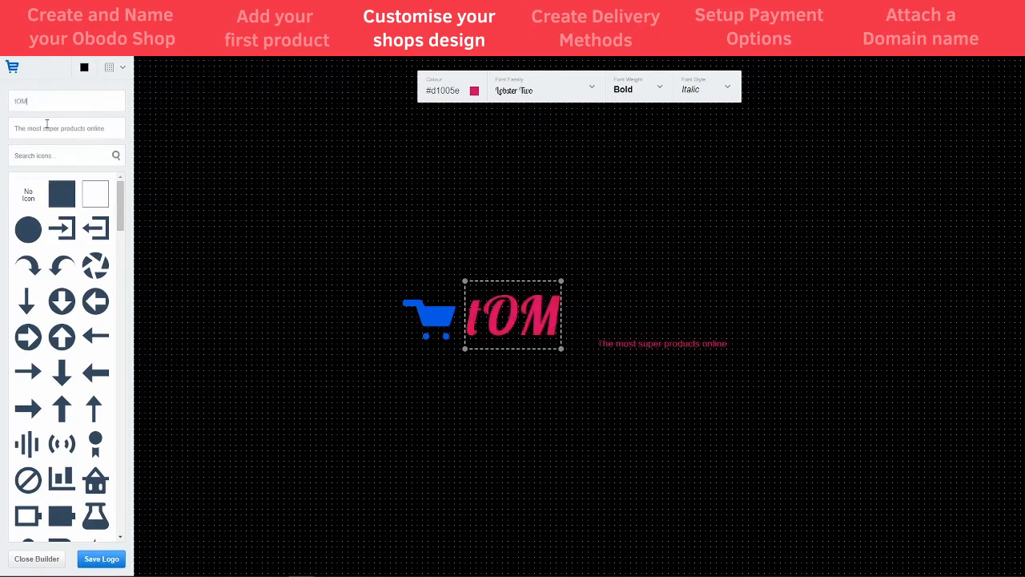
{"action": "key", "text": "BackSpace"}
{"action": "key", "text": "BackSpace"}
{"action": "key", "text": "BackSpace"}
{"action": "type", "text": "Tom's"}
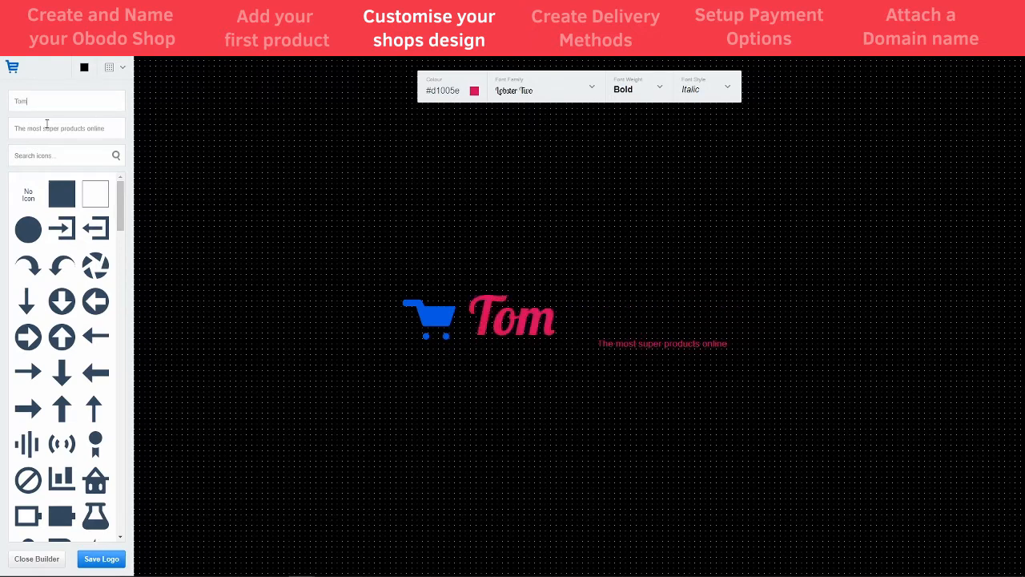
{"action": "key", "text": "Tab"}
{"action": "type", "text": "Grocery Shop"}
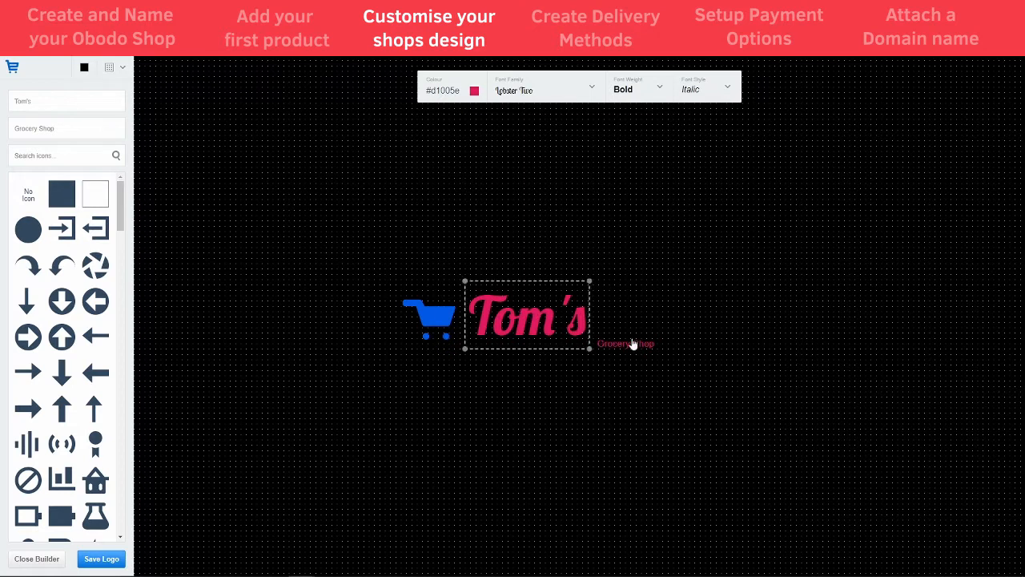
{"action": "left_click_drag", "start_coordinate": [632, 343], "coordinate": [522, 349]}
{"action": "key", "text": "Tab"}
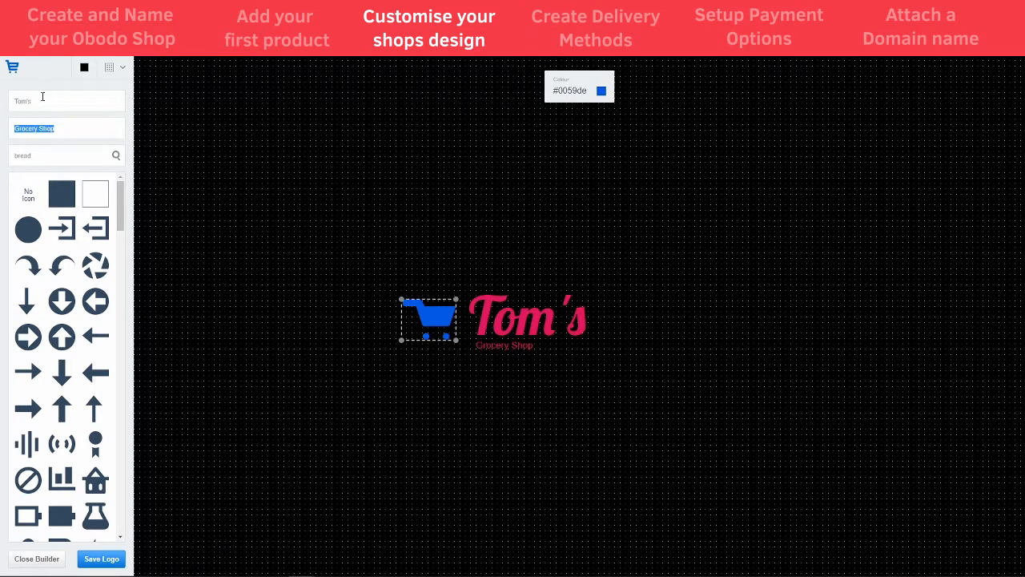
Replace the cart icon with a bread icon found by searching 'bread', and make the icon white
{"action": "left_click", "coordinate": [52, 156]}
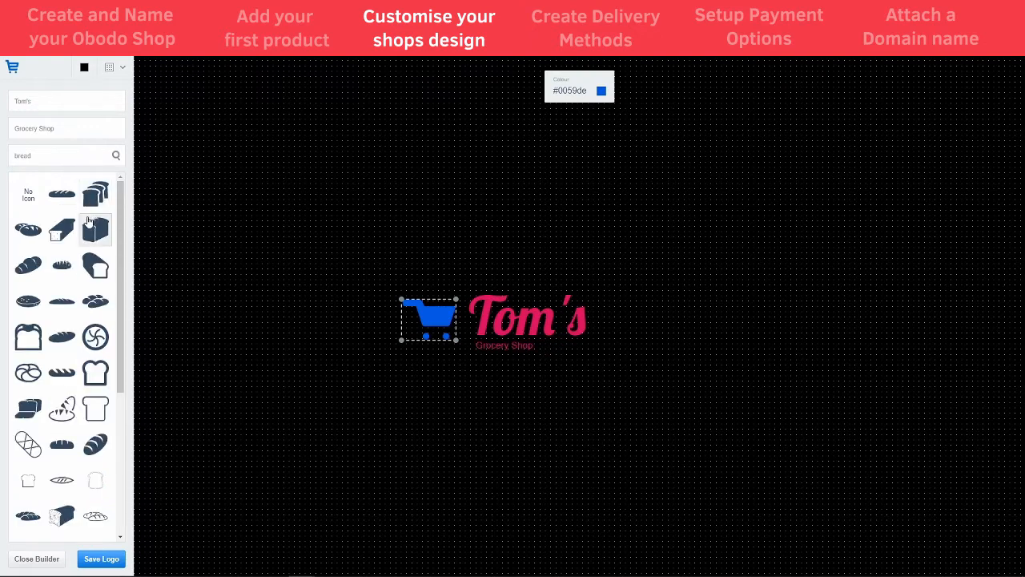
{"action": "left_click", "coordinate": [29, 229]}
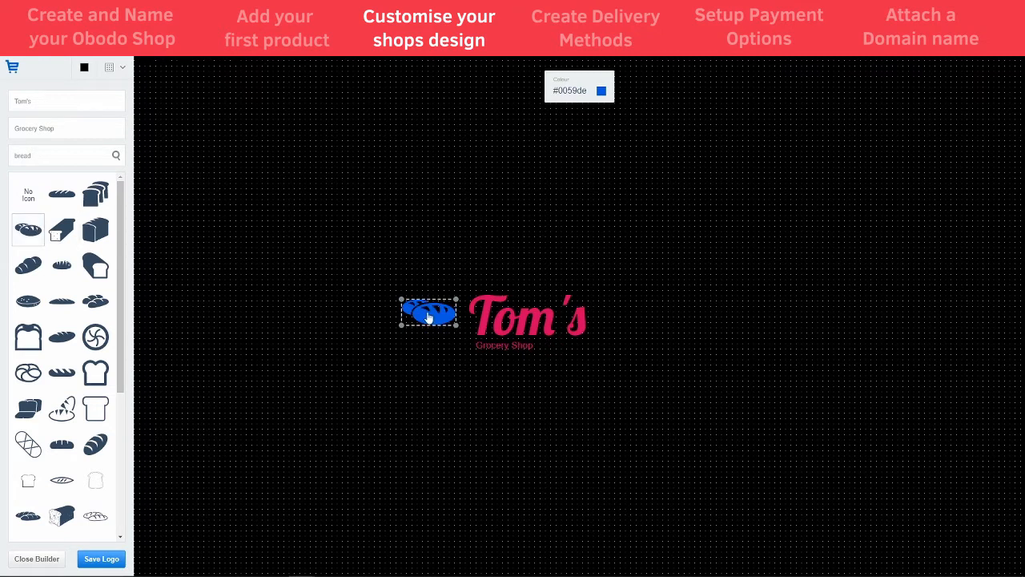
{"action": "left_click", "coordinate": [601, 91]}
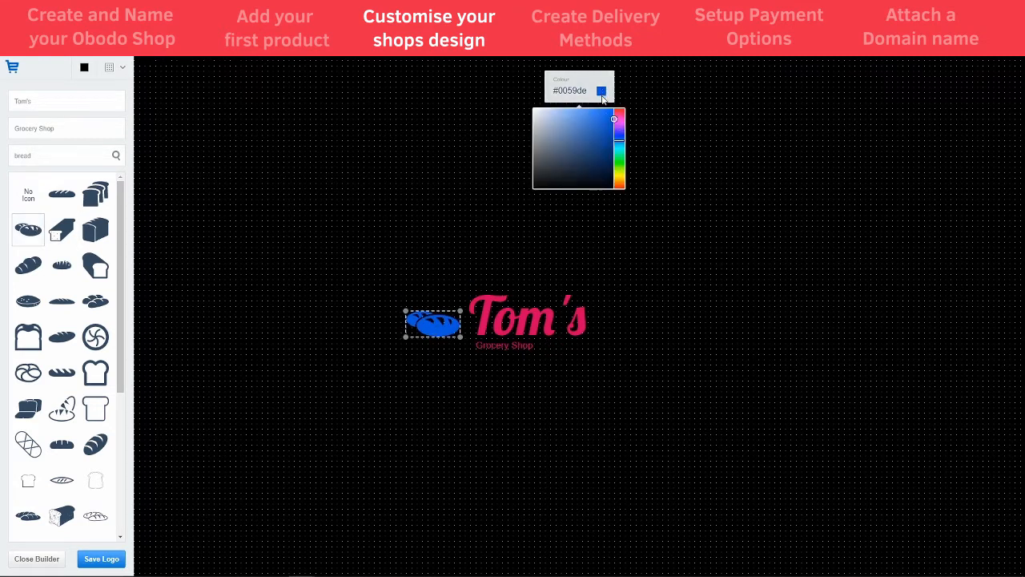
{"action": "left_click_drag", "start_coordinate": [595, 152], "coordinate": [513, 103]}
Make the 'Tom's' name and the 'Grocery Shop' tagline white (#ffffff)
{"action": "left_click", "coordinate": [499, 327]}
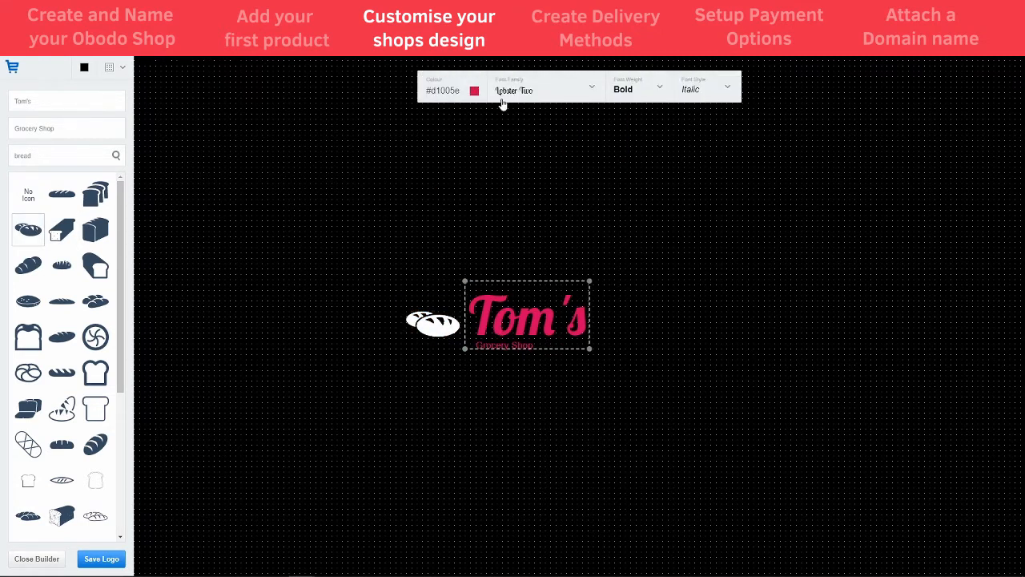
{"action": "left_click", "coordinate": [474, 91]}
{"action": "left_click_drag", "start_coordinate": [451, 142], "coordinate": [371, 105]}
{"action": "left_click_drag", "start_coordinate": [501, 352], "coordinate": [496, 345]}
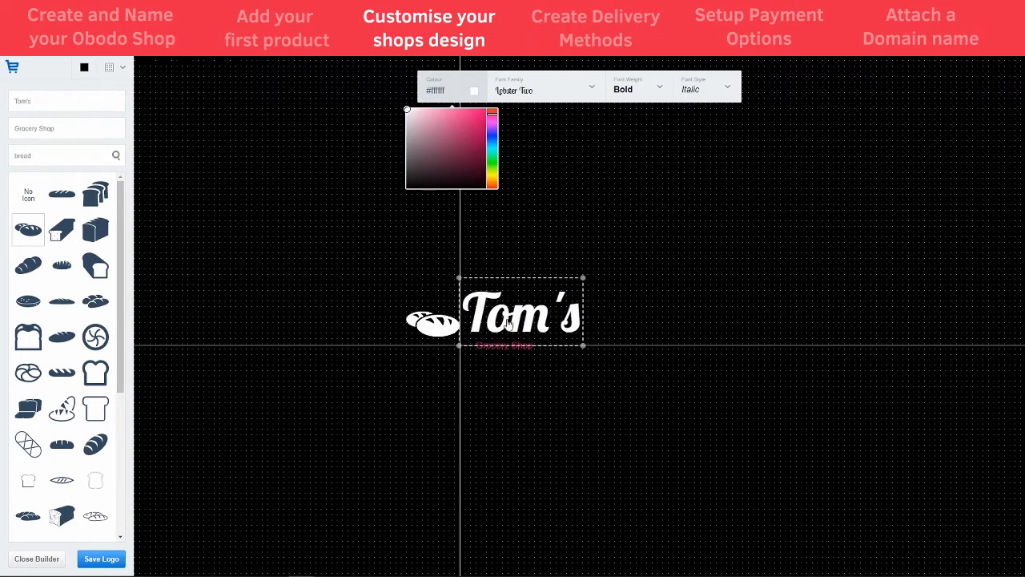
{"action": "left_click", "coordinate": [505, 346]}
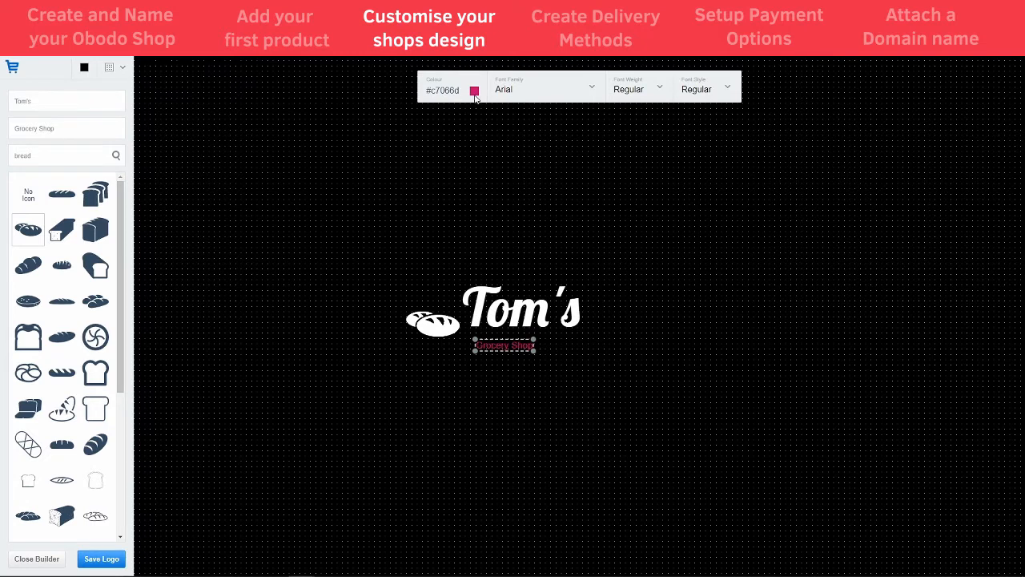
{"action": "left_click", "coordinate": [474, 93]}
{"action": "left_click_drag", "start_coordinate": [456, 167], "coordinate": [375, 95]}
{"action": "left_click", "coordinate": [502, 339]}
{"action": "left_click", "coordinate": [505, 348]}
{"action": "left_click", "coordinate": [508, 373]}
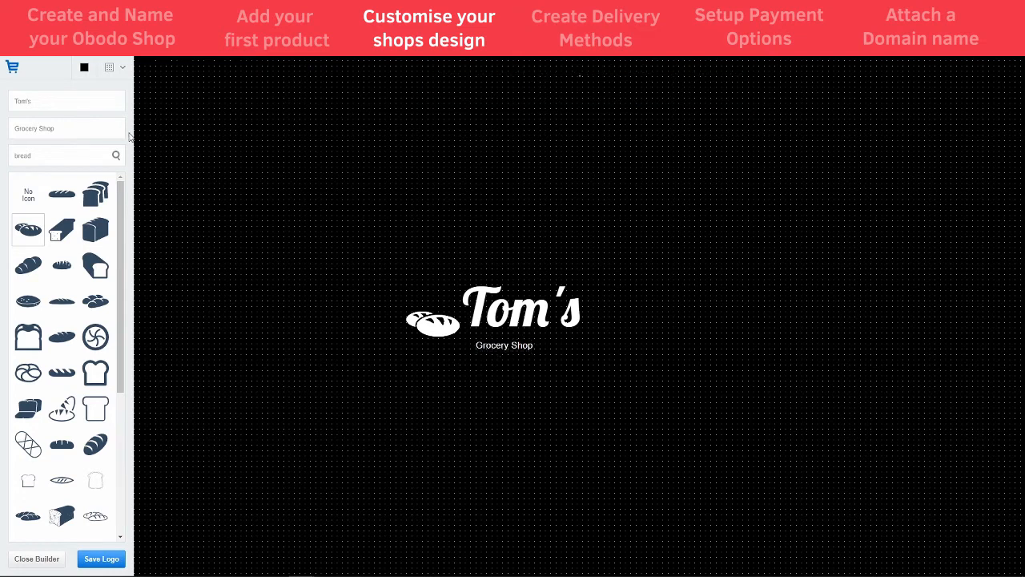
{"action": "left_click", "coordinate": [515, 353]}
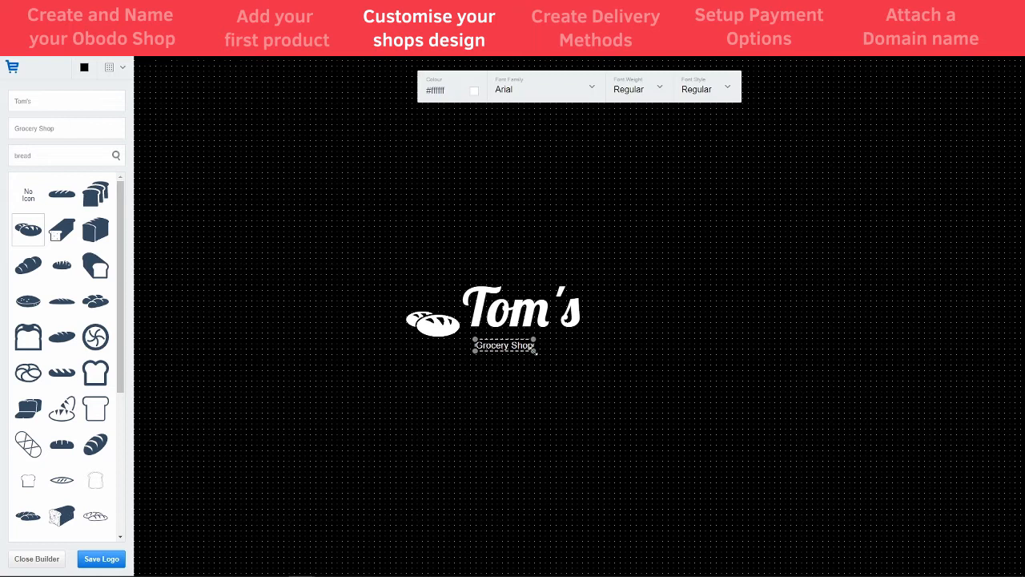
Enlarge the Grocery Shop tagline and set the Tom's name font family to Arial
{"action": "left_click_drag", "start_coordinate": [535, 350], "coordinate": [600, 380]}
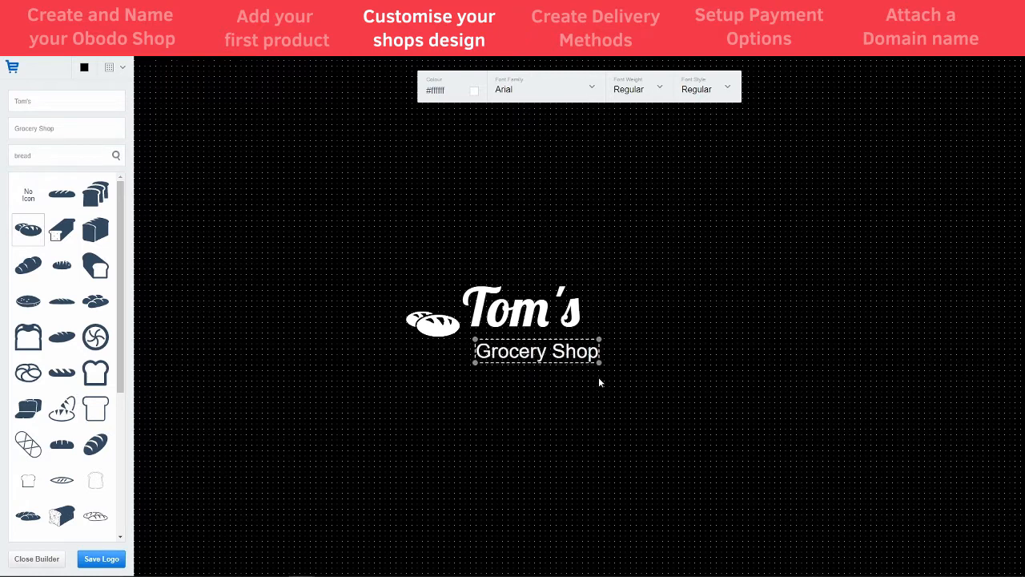
{"action": "left_click_drag", "start_coordinate": [552, 350], "coordinate": [538, 316]}
{"action": "left_click", "coordinate": [533, 315]}
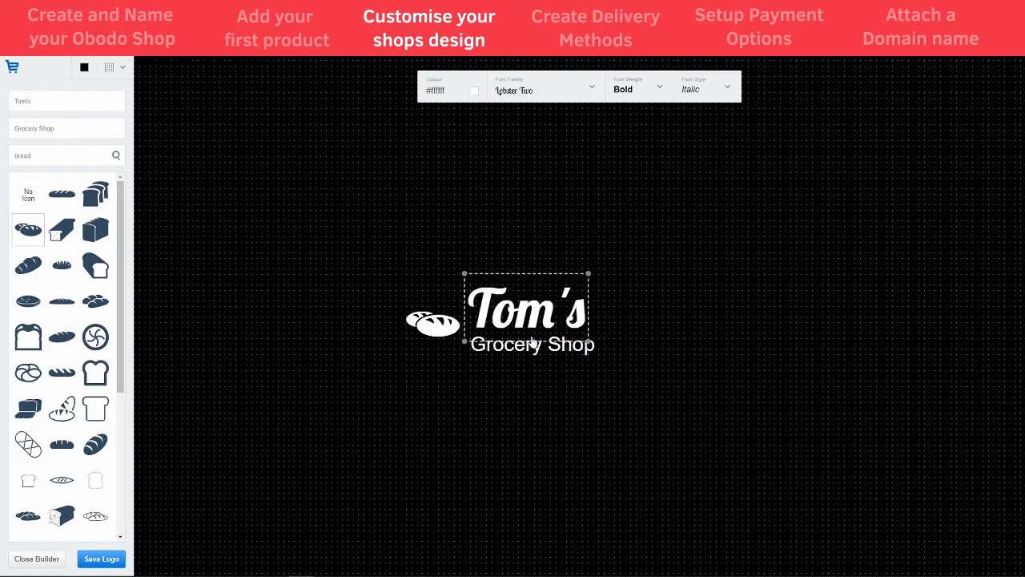
{"action": "left_click", "coordinate": [535, 350]}
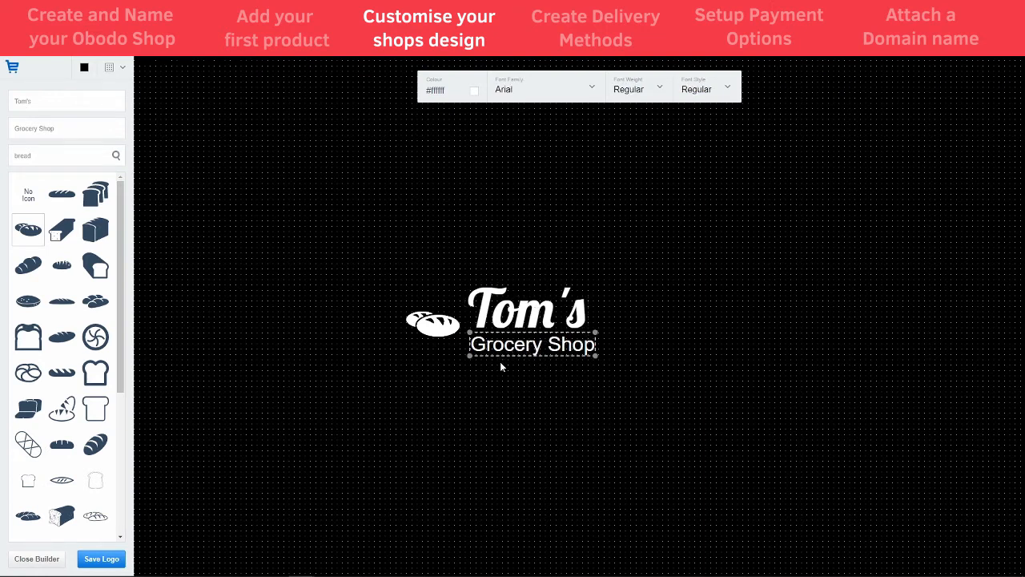
{"action": "left_click", "coordinate": [520, 315]}
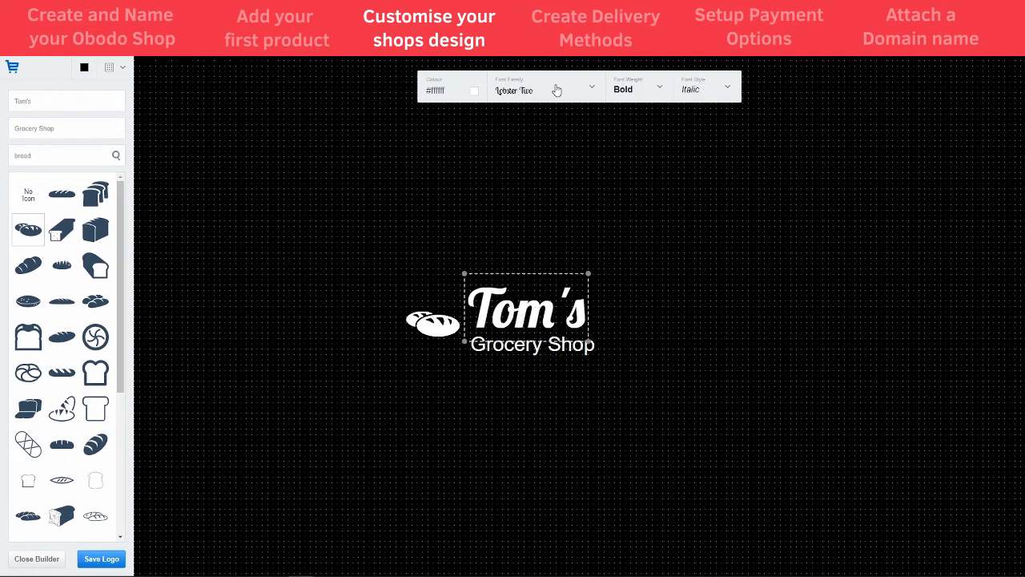
{"action": "left_click", "coordinate": [556, 87]}
{"action": "left_click", "coordinate": [543, 115]}
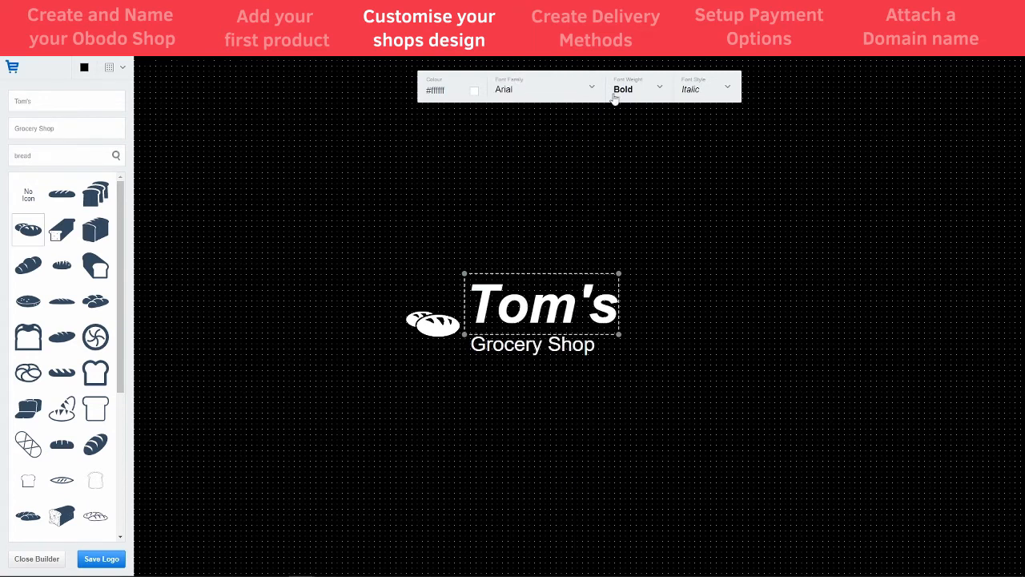
{"action": "left_click", "coordinate": [708, 98]}
{"action": "left_click", "coordinate": [696, 225]}
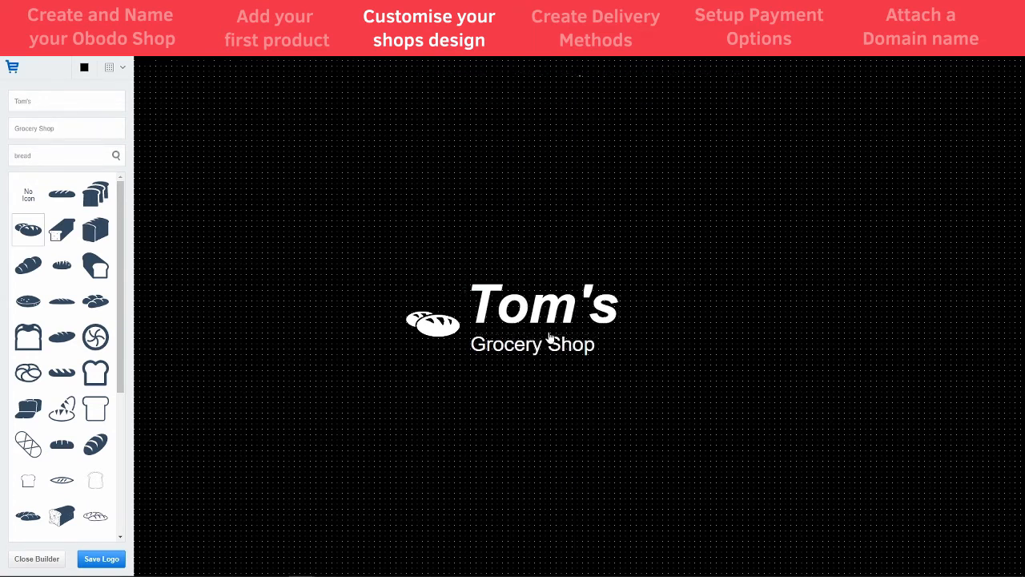
Nudge the Tom's name down and set the Grocery Shop tagline's font style to Italic
{"action": "left_click_drag", "start_coordinate": [537, 319], "coordinate": [534, 323]}
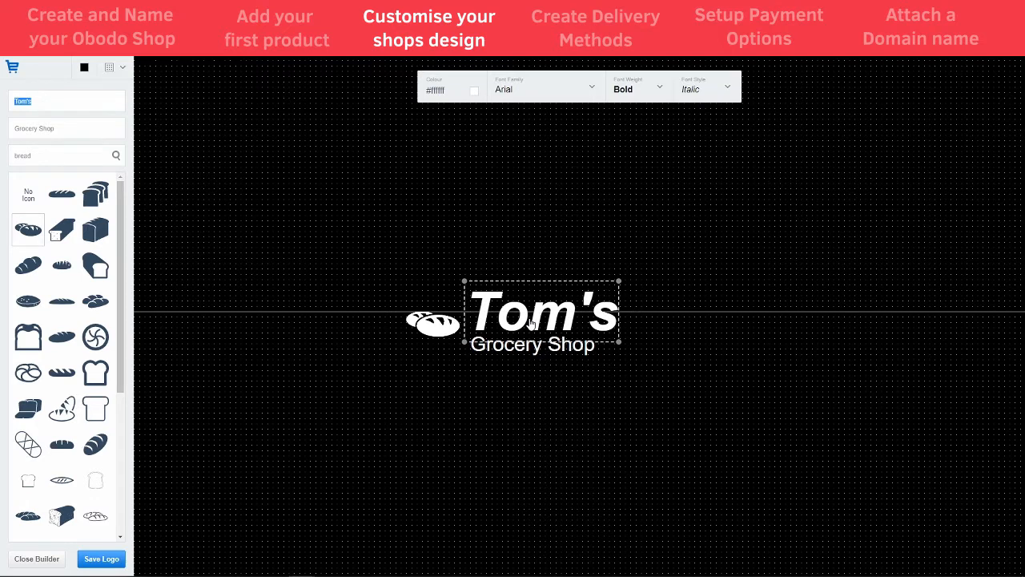
{"action": "left_click", "coordinate": [531, 391]}
{"action": "left_click", "coordinate": [548, 302]}
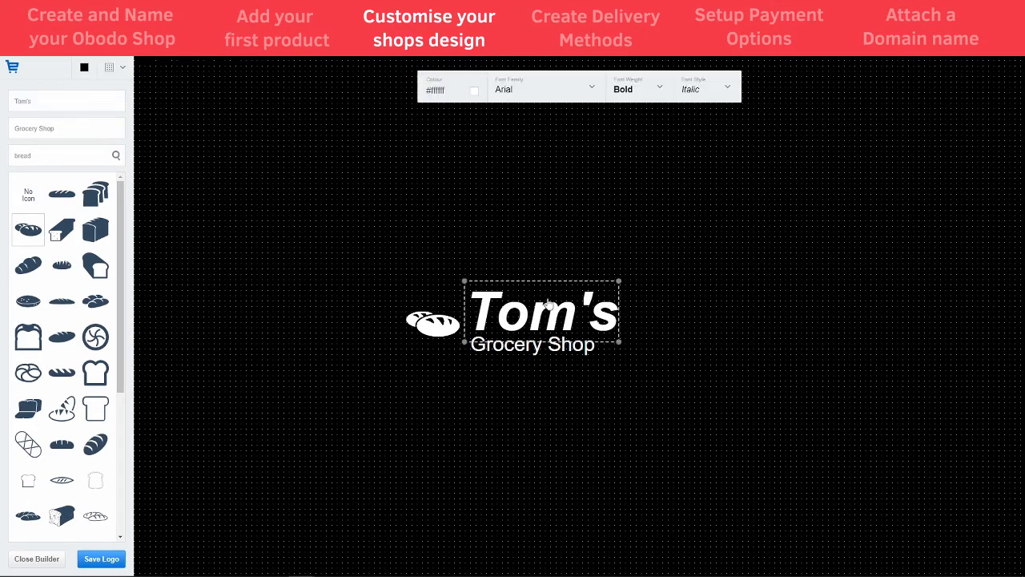
{"action": "left_click", "coordinate": [530, 345]}
{"action": "left_click", "coordinate": [705, 89]}
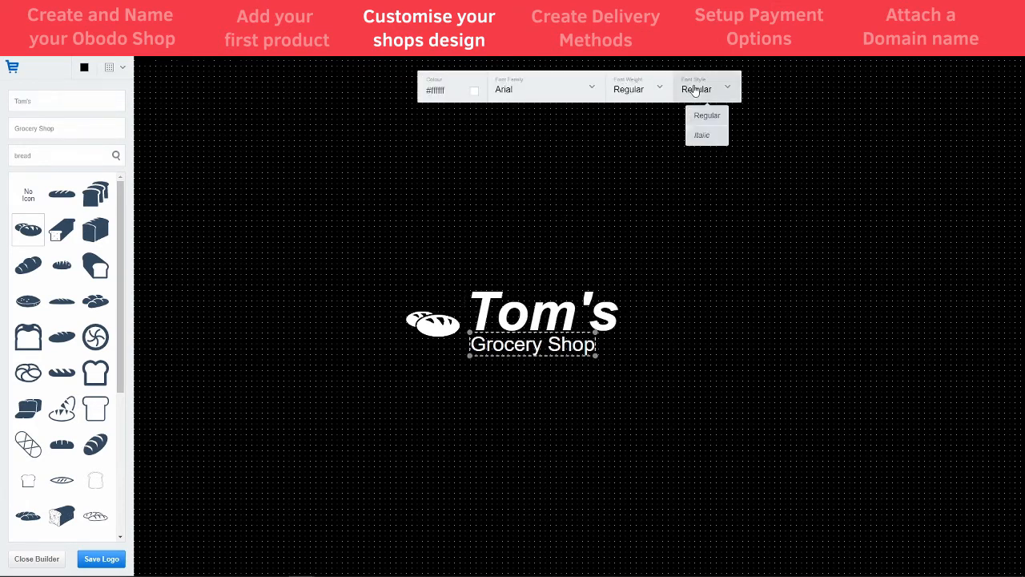
{"action": "left_click", "coordinate": [704, 132]}
{"action": "left_click", "coordinate": [618, 234]}
{"action": "left_click", "coordinate": [514, 357]}
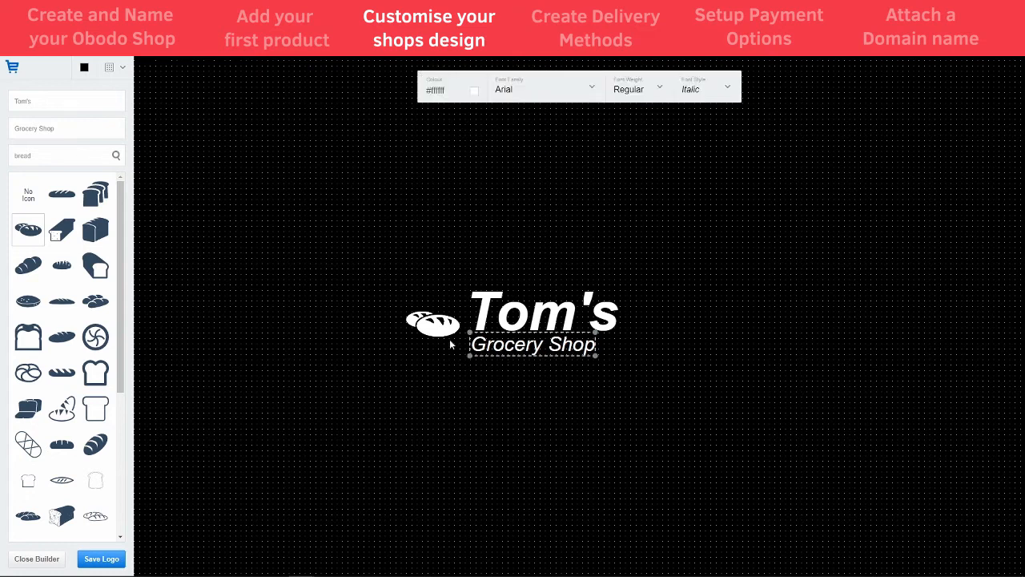
Enlarge the bread icon and move it up and left beside the text
{"action": "left_click", "coordinate": [445, 334]}
{"action": "left_click_drag", "start_coordinate": [461, 339], "coordinate": [488, 364]}
{"action": "left_click", "coordinate": [455, 327]}
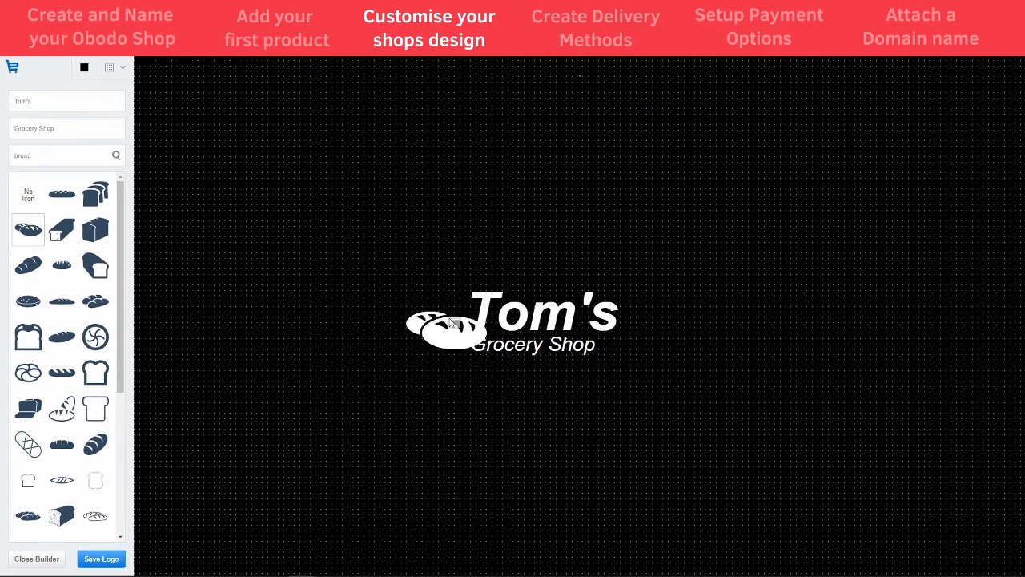
{"action": "left_click_drag", "start_coordinate": [450, 337], "coordinate": [428, 328]}
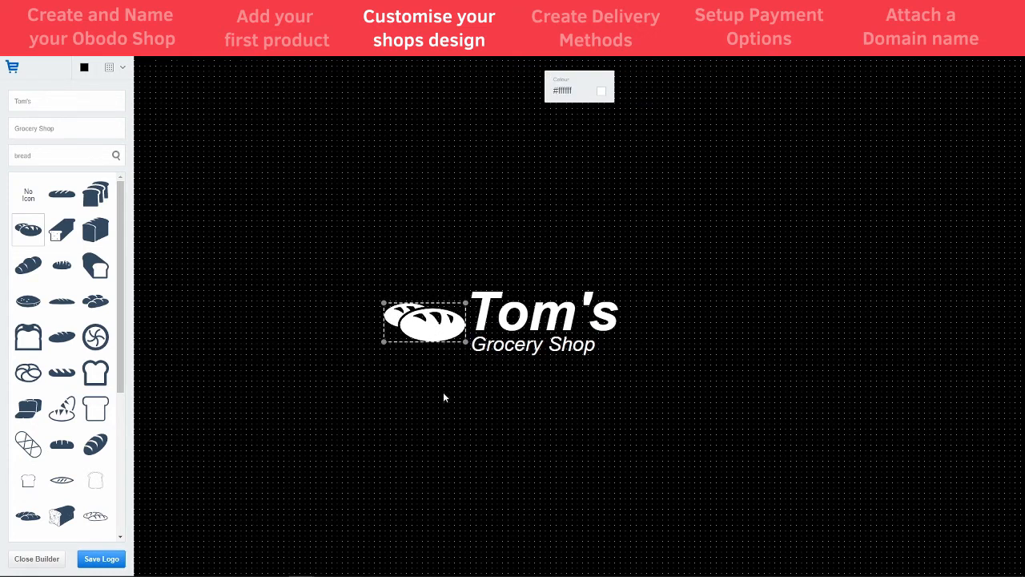
{"action": "left_click", "coordinate": [505, 378]}
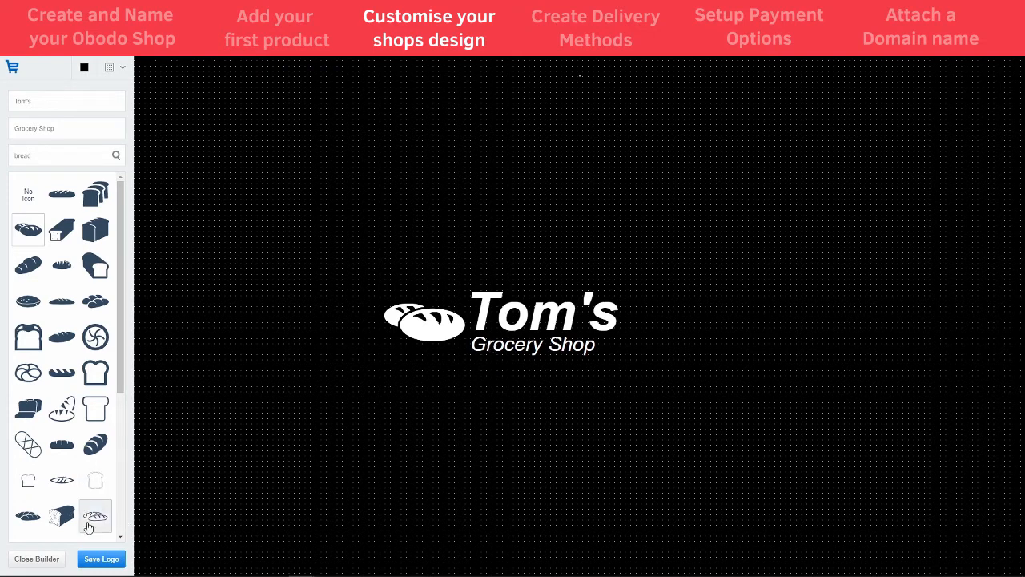
Save the bread logo, apply it to the shop, and raise the logo size from 70 to 112
{"action": "left_click", "coordinate": [101, 560]}
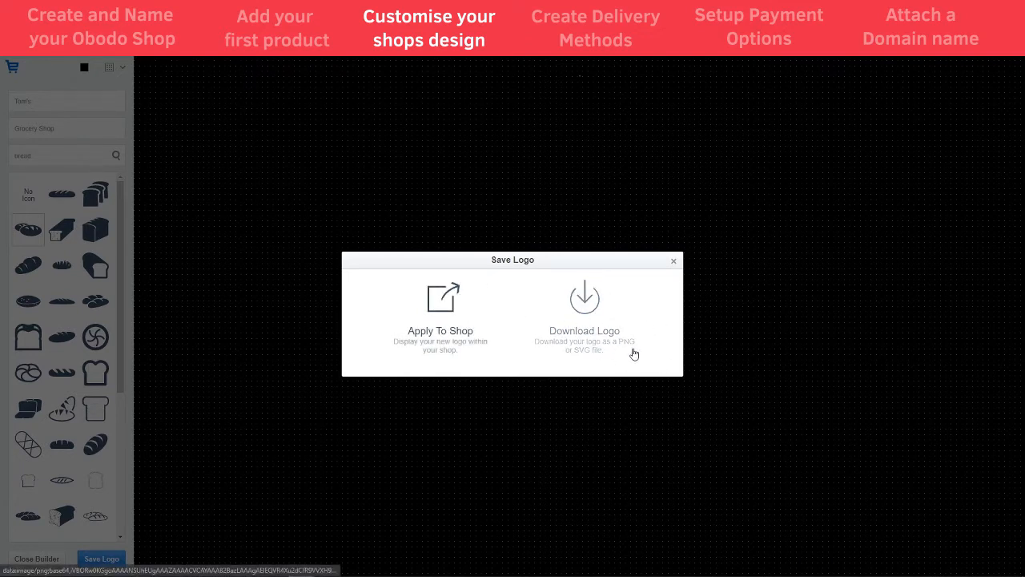
{"action": "left_click", "coordinate": [435, 296]}
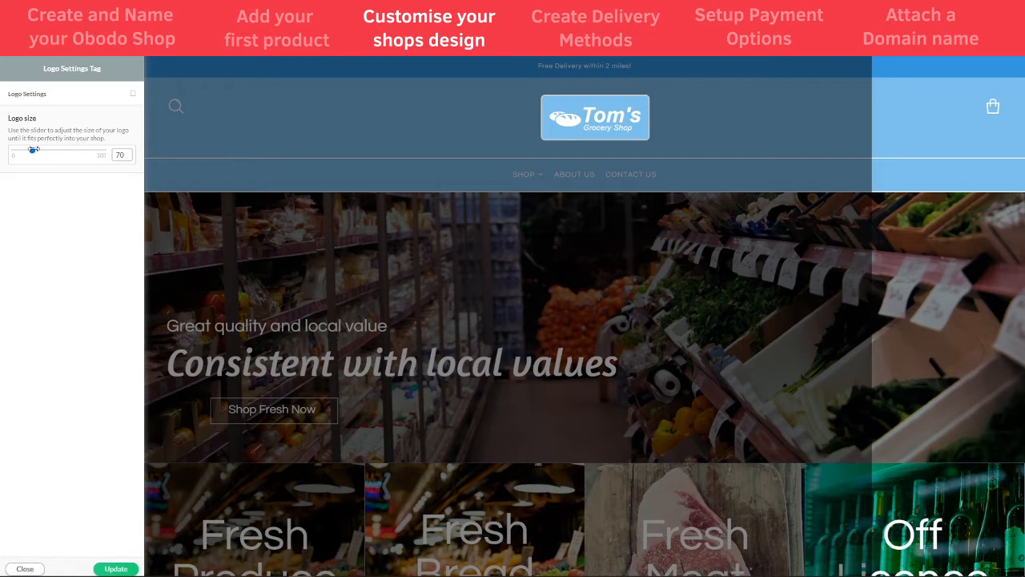
{"action": "left_click_drag", "start_coordinate": [32, 149], "coordinate": [48, 157]}
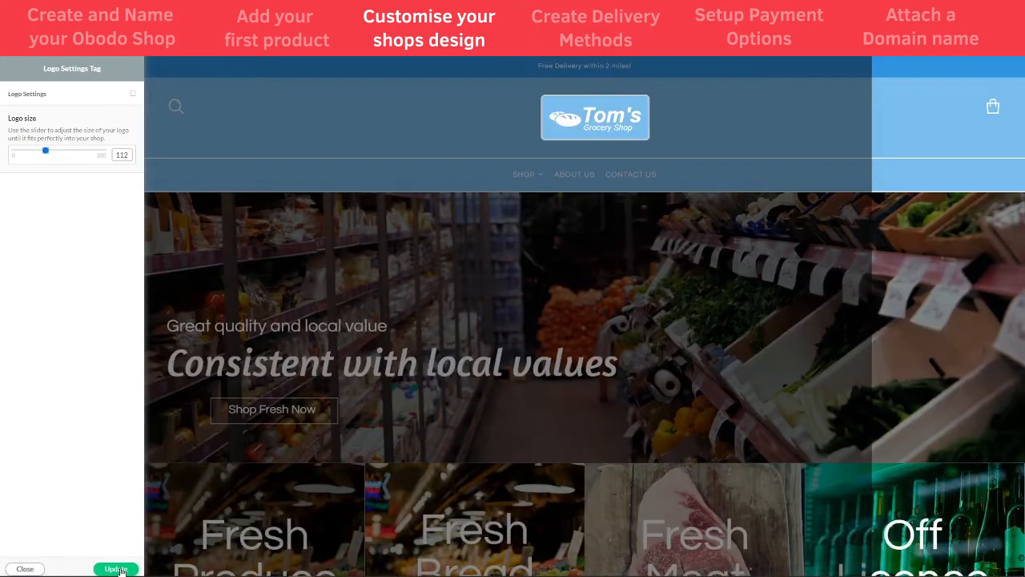
{"action": "left_click", "coordinate": [118, 569]}
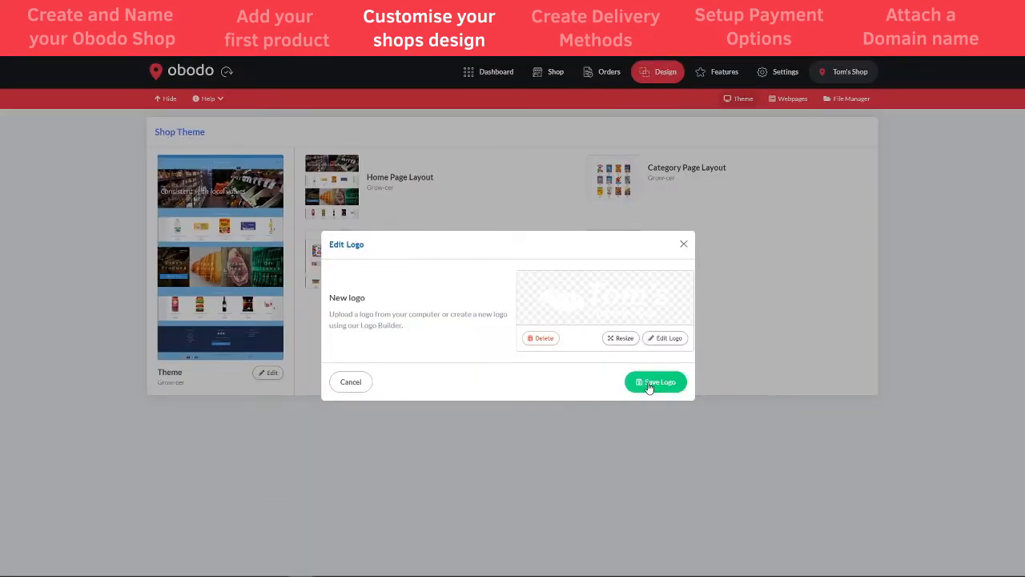
Save the logo, view the live storefront, and turn on Edit Design there
{"action": "left_click", "coordinate": [656, 382]}
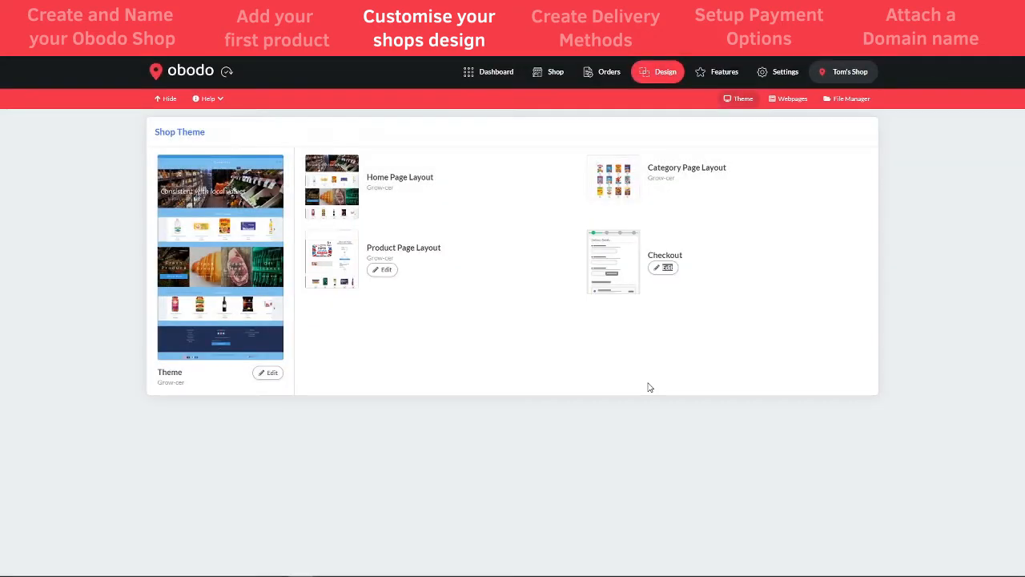
{"action": "left_click", "coordinate": [549, 80]}
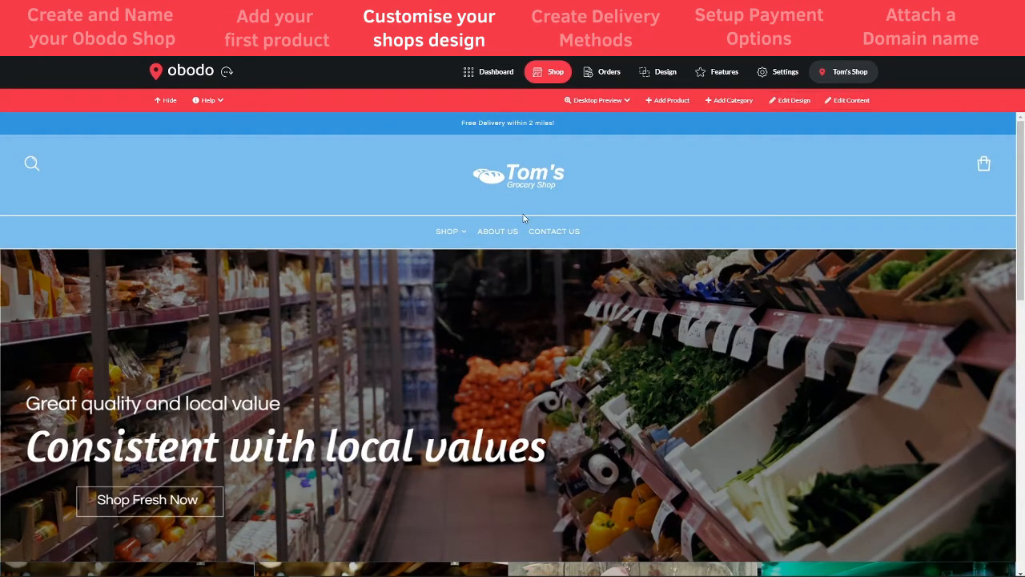
{"action": "scroll", "coordinate": [249, 377], "scroll_direction": "down", "scroll_amount": 1}
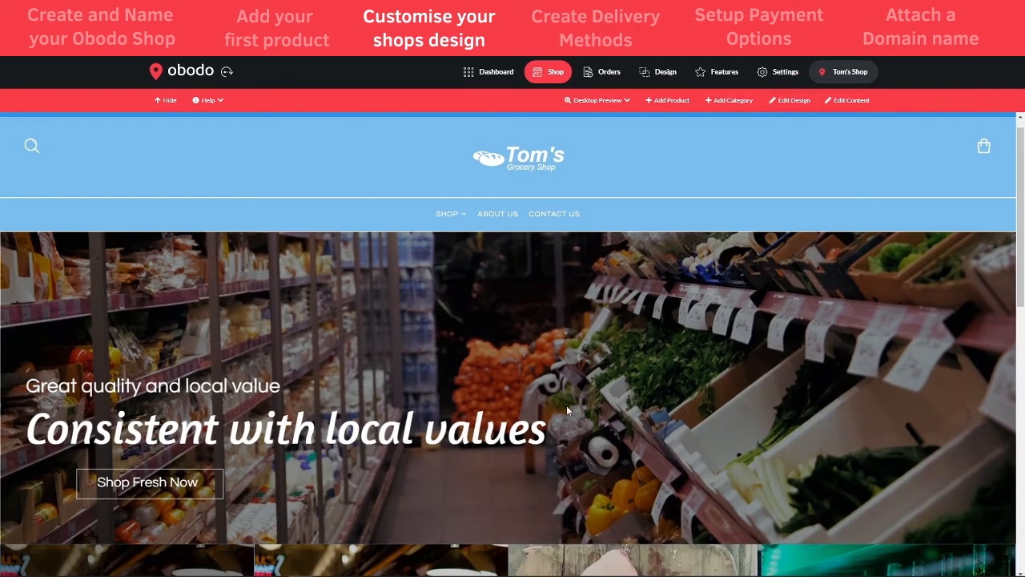
{"action": "scroll", "coordinate": [609, 413], "scroll_direction": "down", "scroll_amount": 2}
{"action": "scroll", "coordinate": [689, 296], "scroll_direction": "up", "scroll_amount": 3}
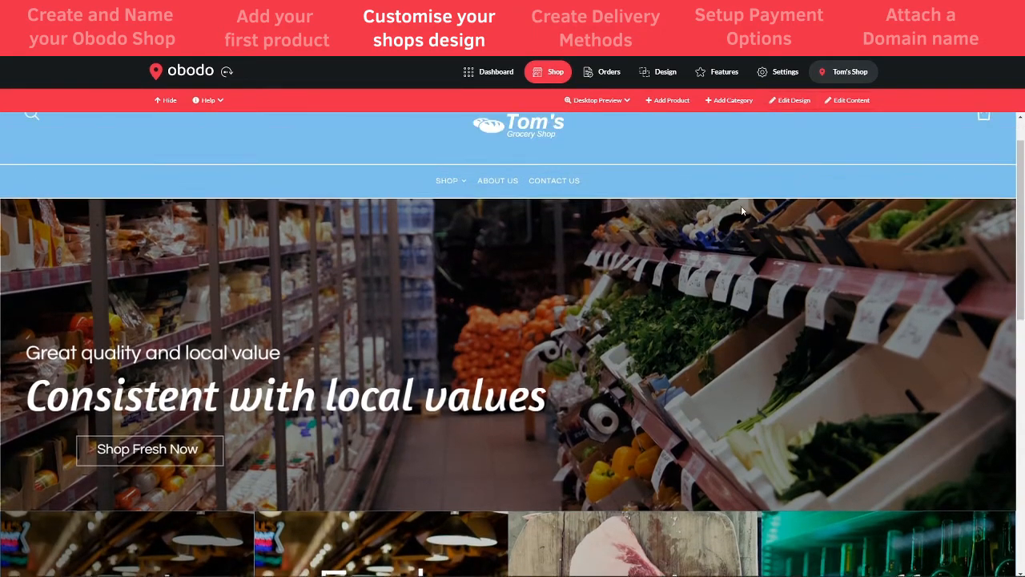
{"action": "left_click", "coordinate": [792, 102]}
{"action": "scroll", "coordinate": [429, 366], "scroll_direction": "down", "scroll_amount": 3}
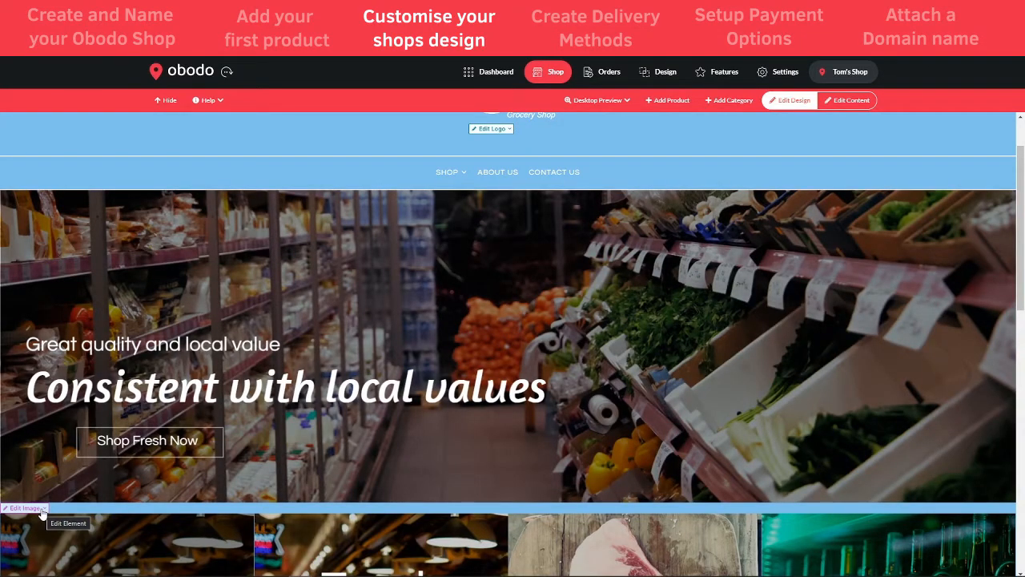
Open the banner's Content settings, note the recommended 1920px x 600px size, and choose Edit This Image
{"action": "left_click", "coordinate": [40, 509]}
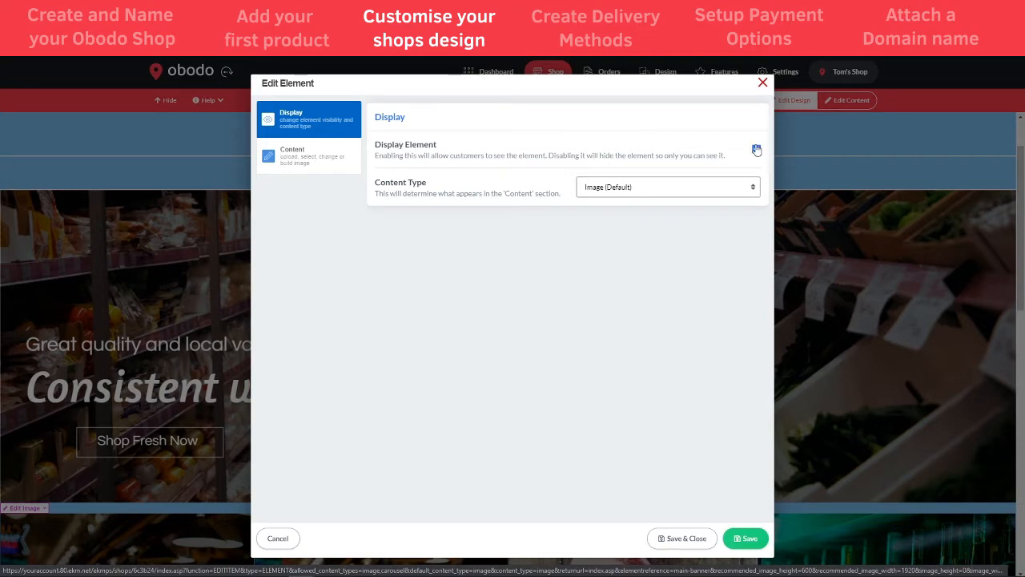
{"action": "left_click", "coordinate": [306, 166]}
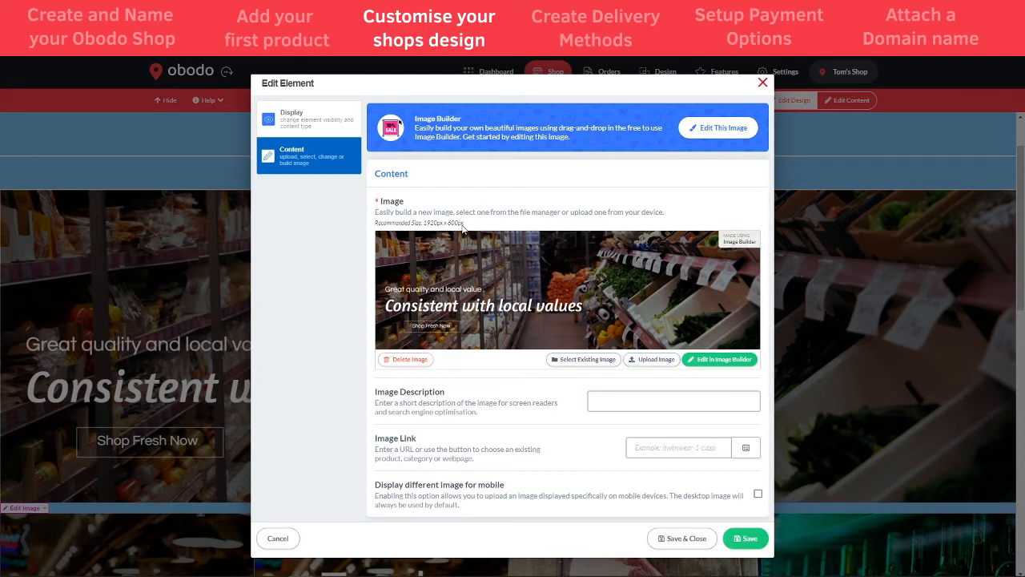
{"action": "left_click_drag", "start_coordinate": [468, 224], "coordinate": [423, 224]}
{"action": "left_click", "coordinate": [416, 230]}
{"action": "left_click_drag", "start_coordinate": [427, 224], "coordinate": [471, 225]}
{"action": "left_click_drag", "start_coordinate": [470, 225], "coordinate": [422, 225]}
{"action": "left_click", "coordinate": [483, 216]}
{"action": "left_click", "coordinate": [706, 131]}
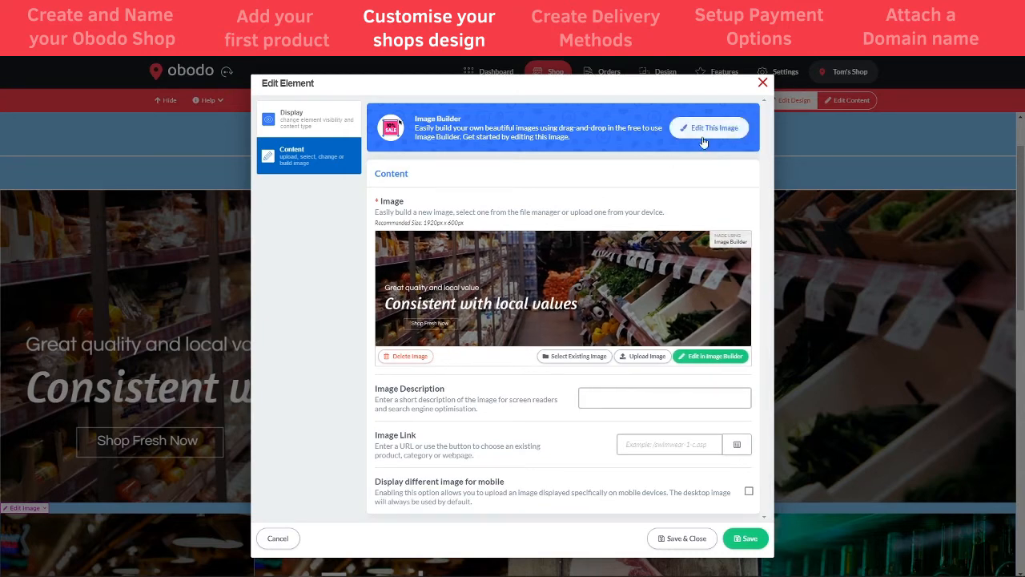
{"action": "left_click", "coordinate": [704, 135]}
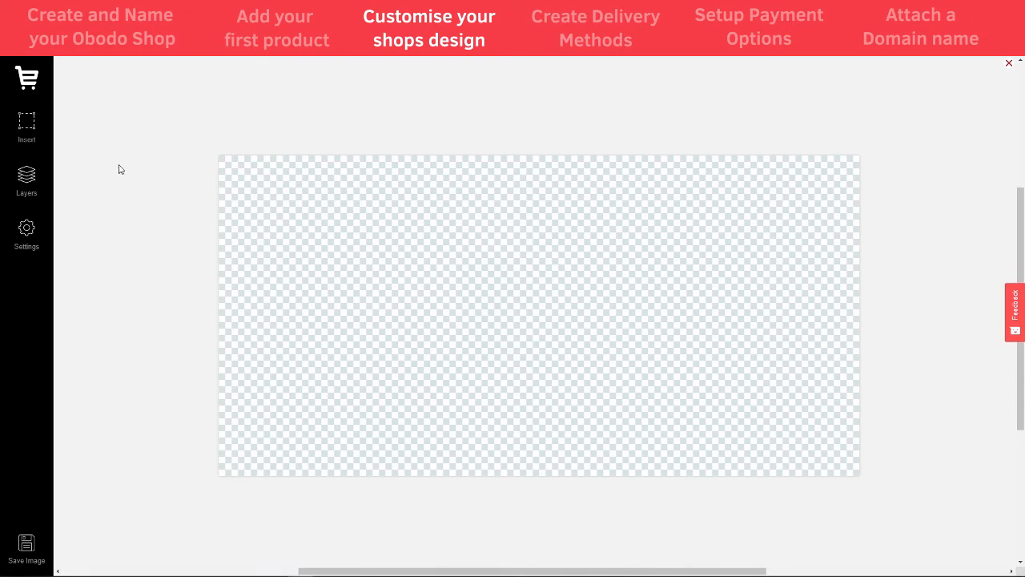
Insert a vegetable-shelf photo from a 'grocery' image search and enlarge it to fill the canvas
{"action": "left_click", "coordinate": [28, 125]}
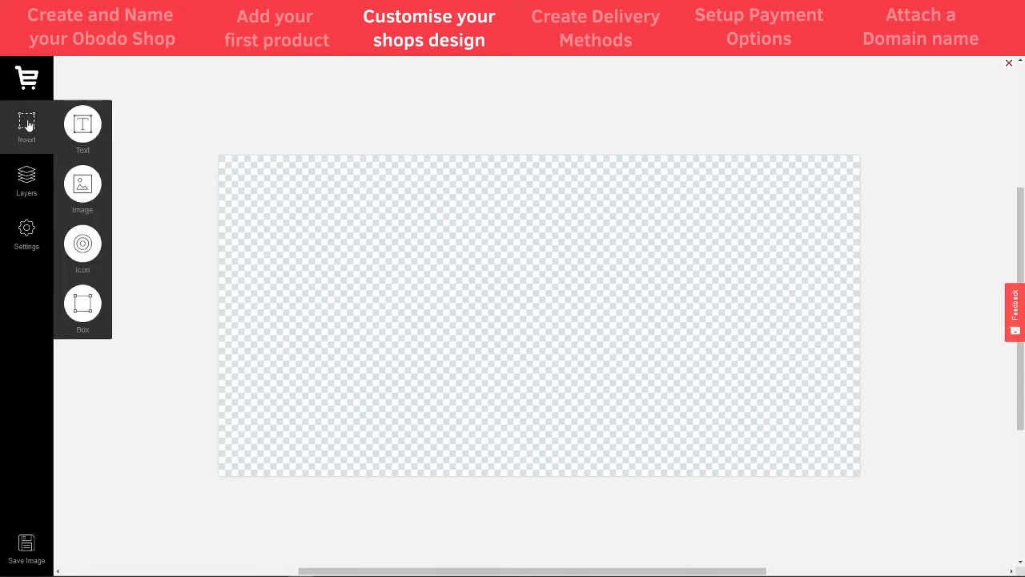
{"action": "left_click", "coordinate": [71, 180]}
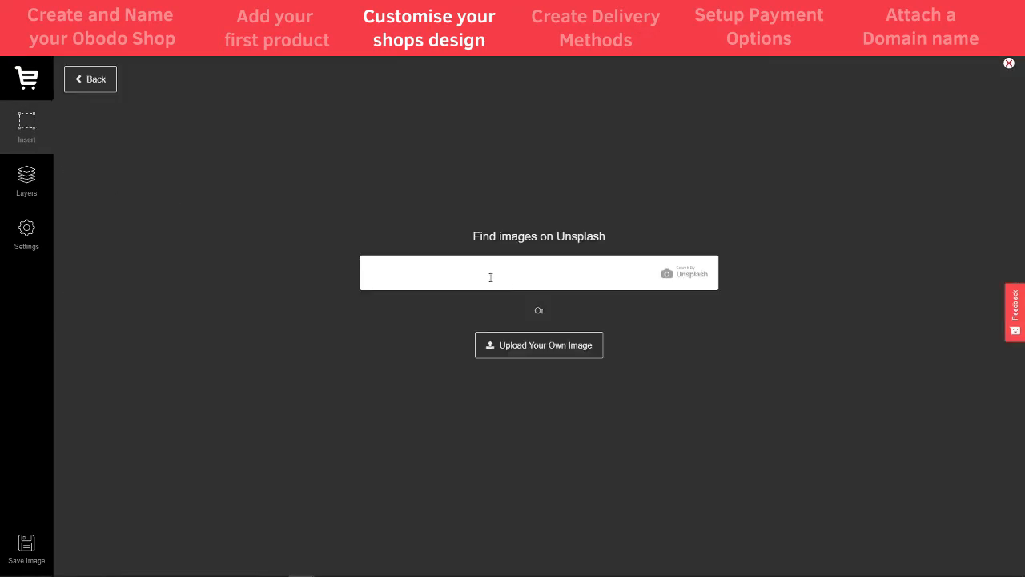
{"action": "type", "text": "grocery"}
{"action": "key", "text": "Return"}
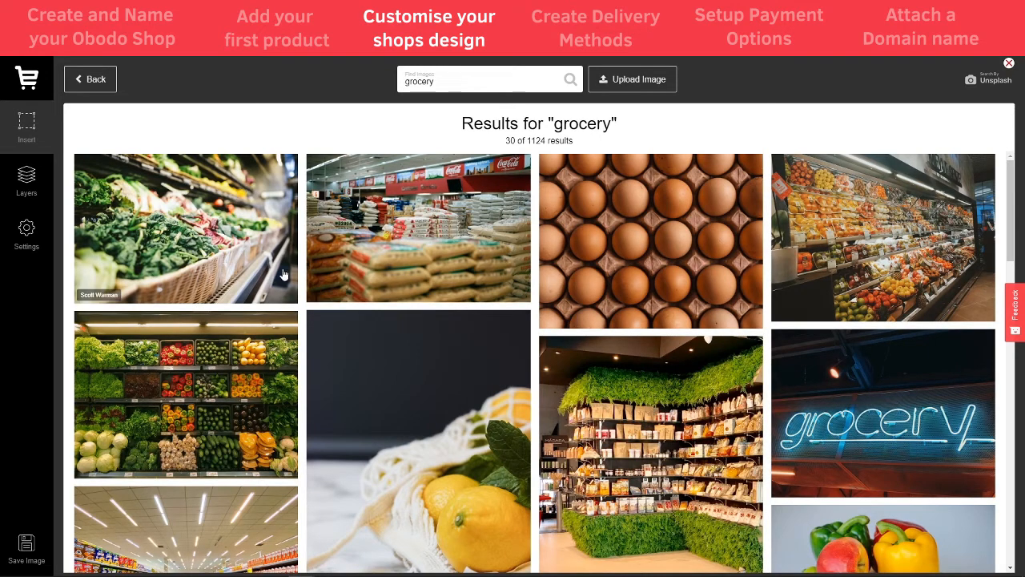
{"action": "scroll", "coordinate": [829, 425], "scroll_direction": "down", "scroll_amount": 10}
{"action": "scroll", "coordinate": [422, 378], "scroll_direction": "up", "scroll_amount": 15}
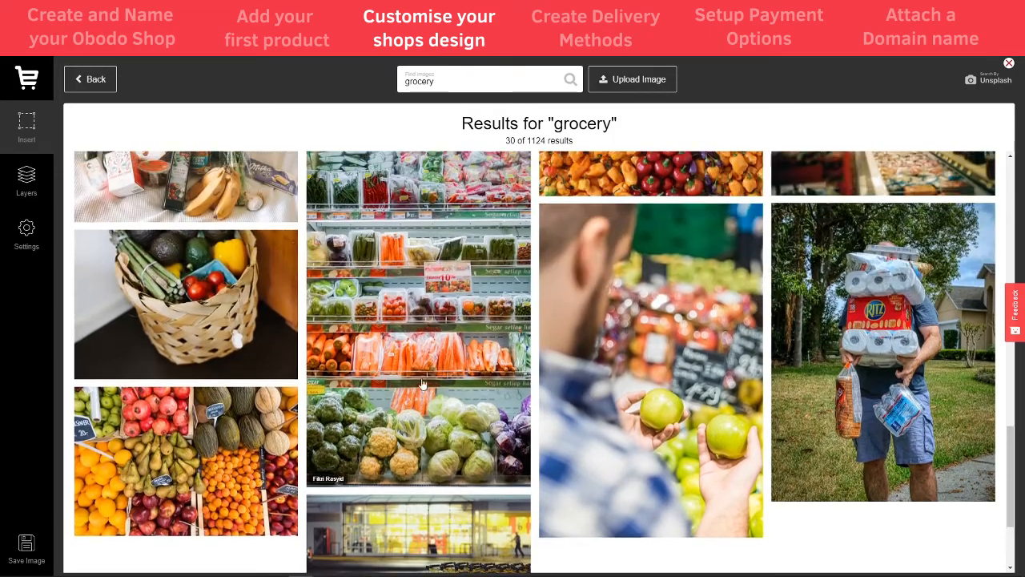
{"action": "scroll", "coordinate": [426, 393], "scroll_direction": "up", "scroll_amount": 5}
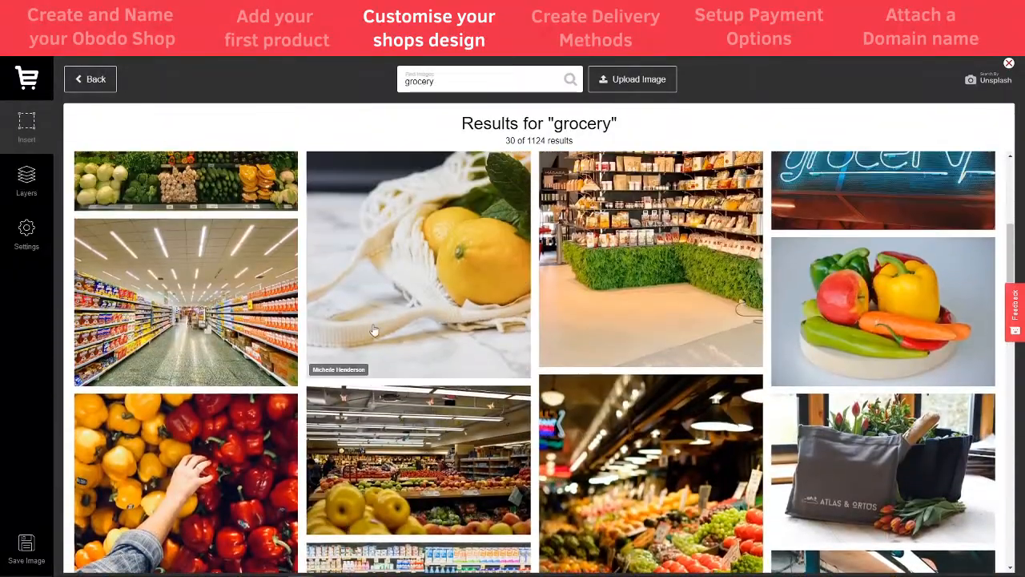
{"action": "left_click", "coordinate": [187, 220]}
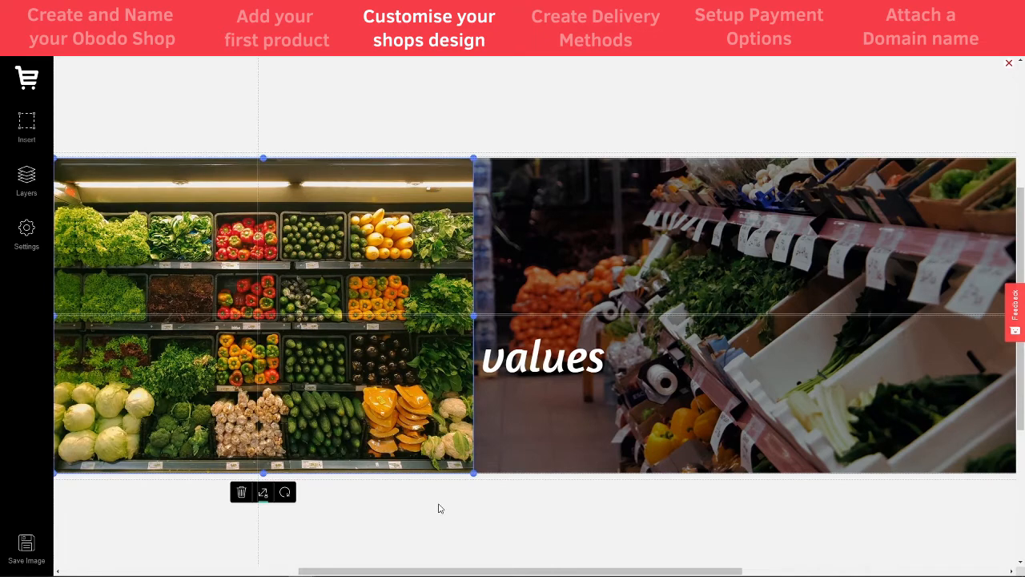
{"action": "left_click_drag", "start_coordinate": [475, 474], "coordinate": [775, 457]}
{"action": "scroll", "coordinate": [775, 457], "scroll_direction": "down", "scroll_amount": 1}
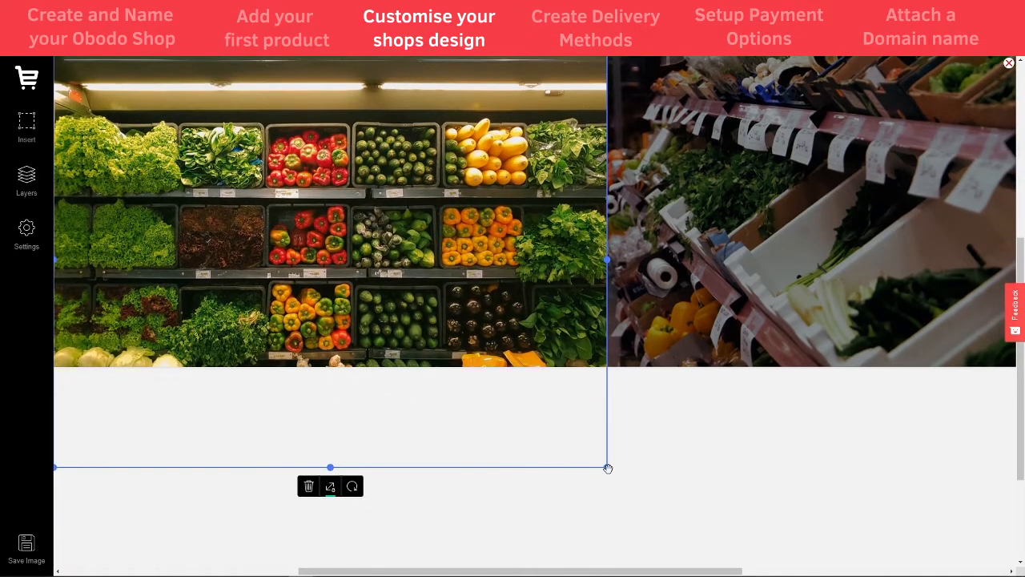
{"action": "left_click_drag", "start_coordinate": [606, 467], "coordinate": [888, 536]}
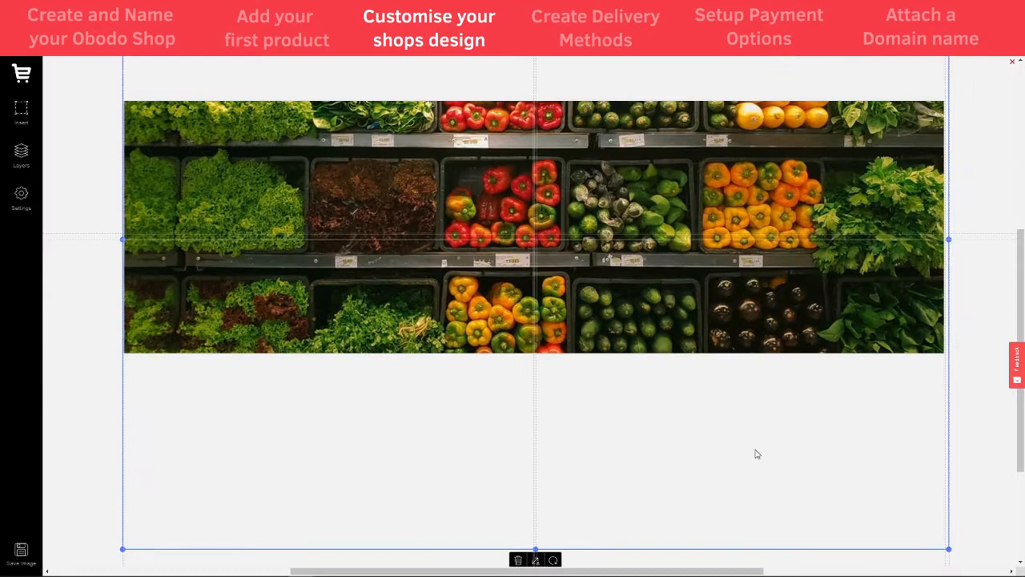
{"action": "left_click_drag", "start_coordinate": [756, 449], "coordinate": [752, 449]}
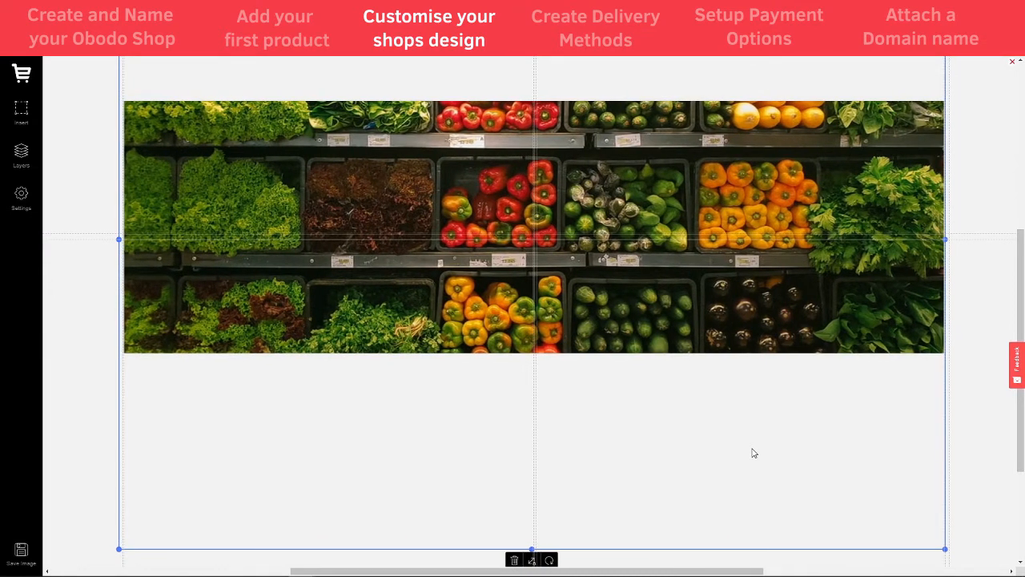
{"action": "left_click", "coordinate": [963, 392]}
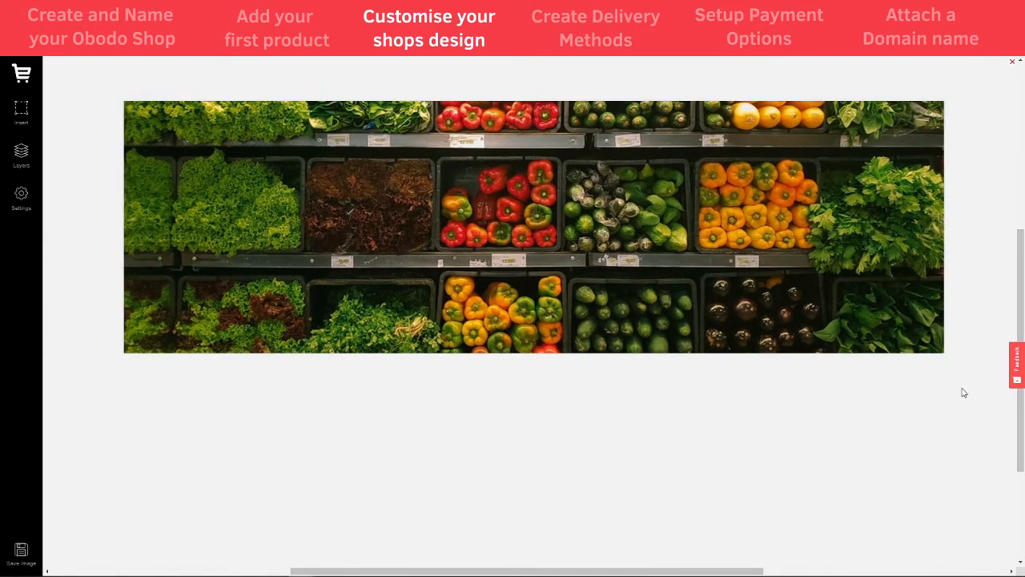
Draw a semi-transparent black box stretched across the banner width, then insert a text box
{"action": "left_click", "coordinate": [21, 109]}
{"action": "left_click", "coordinate": [73, 244]}
{"action": "left_click_drag", "start_coordinate": [109, 173], "coordinate": [625, 299]}
{"action": "left_click_drag", "start_coordinate": [459, 237], "coordinate": [459, 226]}
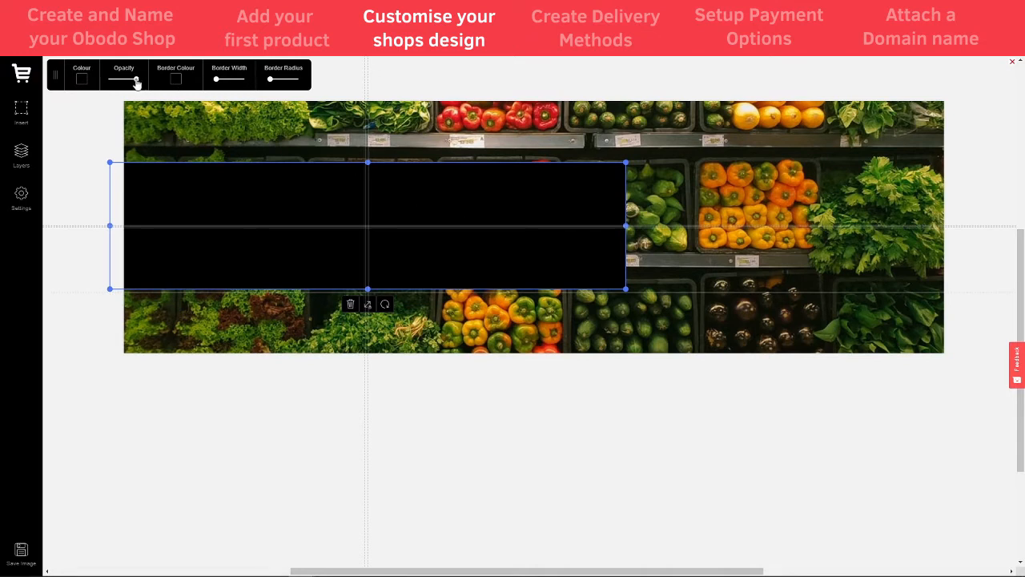
{"action": "left_click_drag", "start_coordinate": [136, 82], "coordinate": [125, 82]}
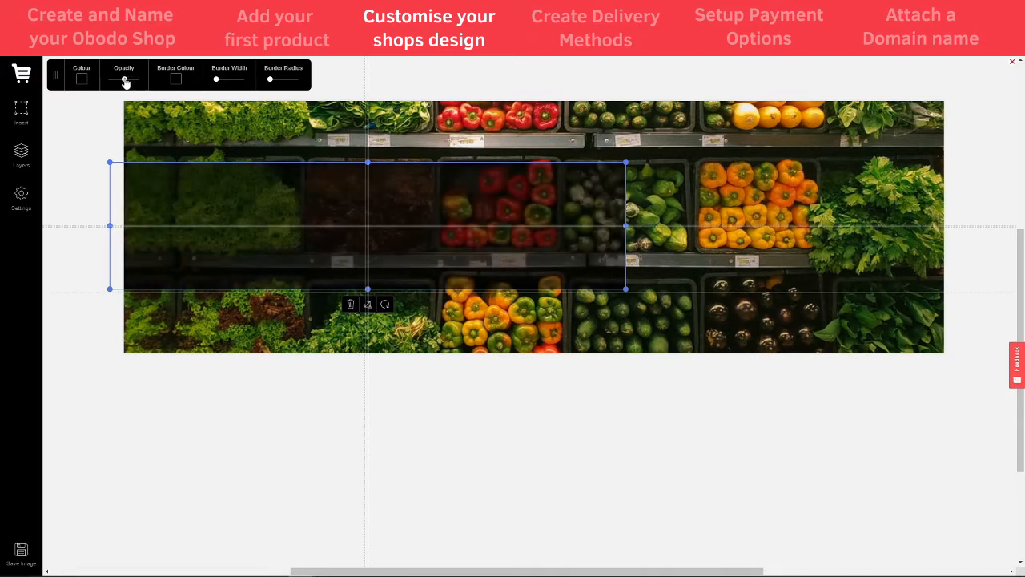
{"action": "left_click", "coordinate": [97, 130]}
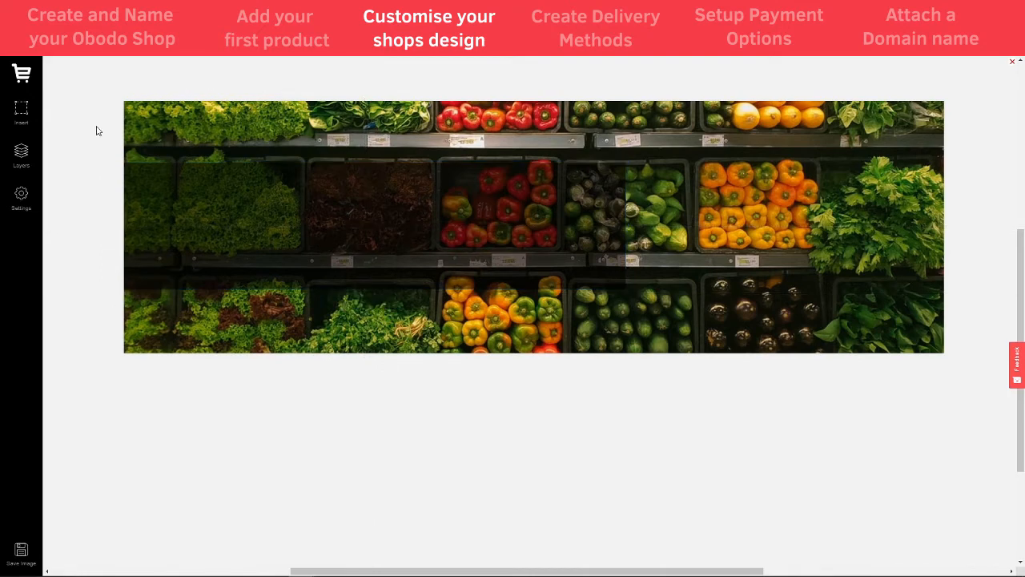
{"action": "left_click", "coordinate": [615, 189]}
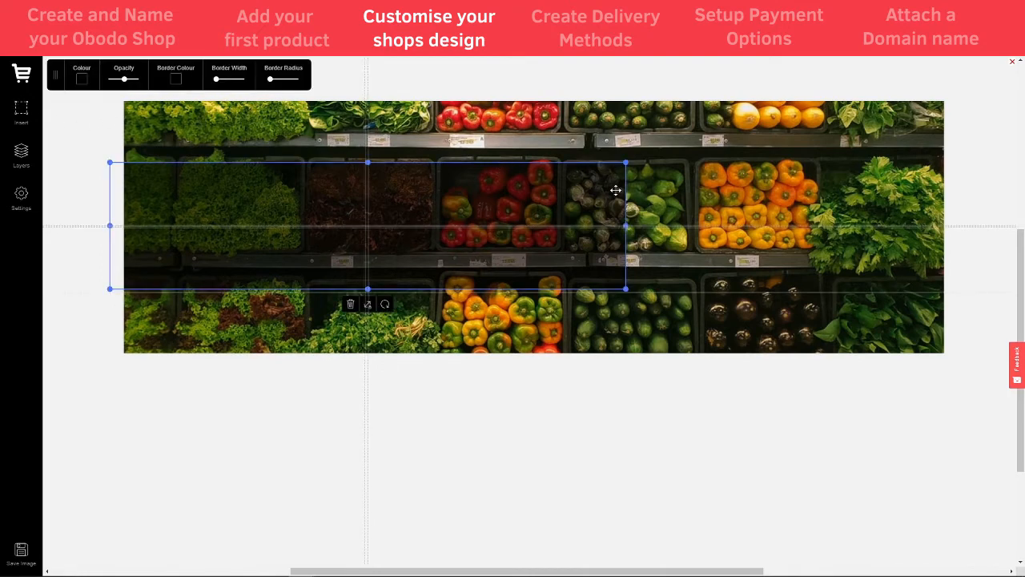
{"action": "left_click_drag", "start_coordinate": [625, 223], "coordinate": [964, 236]}
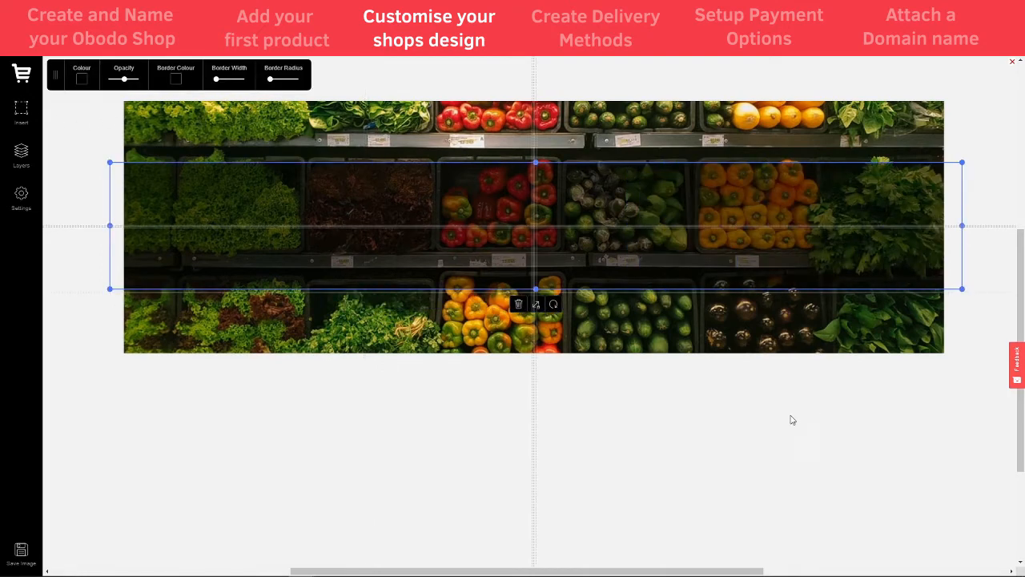
{"action": "left_click", "coordinate": [792, 419]}
{"action": "left_click", "coordinate": [24, 115]}
{"action": "left_click", "coordinate": [65, 117]}
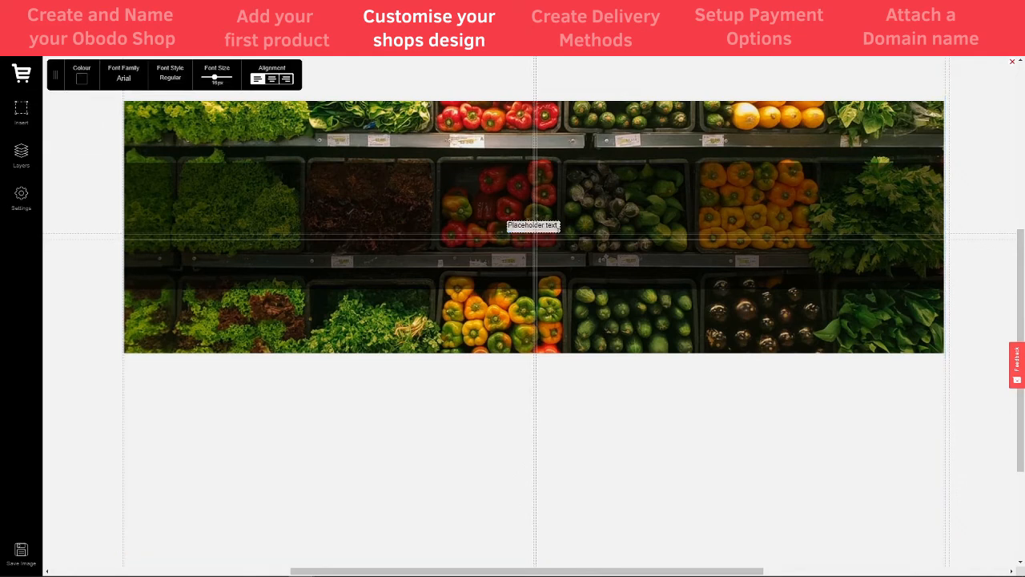
Replace the placeholder with 'Welcome to Tom's Grocery Store', correcting 'Grocey' to 'Grocery'
{"action": "left_click_drag", "start_coordinate": [559, 225], "coordinate": [486, 226]}
{"action": "type", "text": "Welcome to Tom's Gr"}
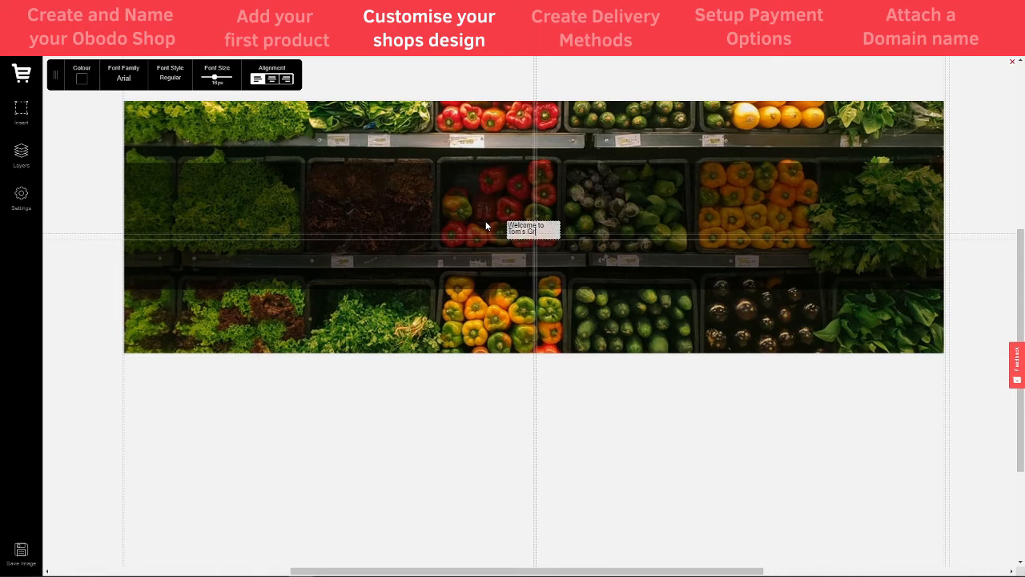
{"action": "type", "text": "ocey Store"}
{"action": "right_click", "coordinate": [538, 231]}
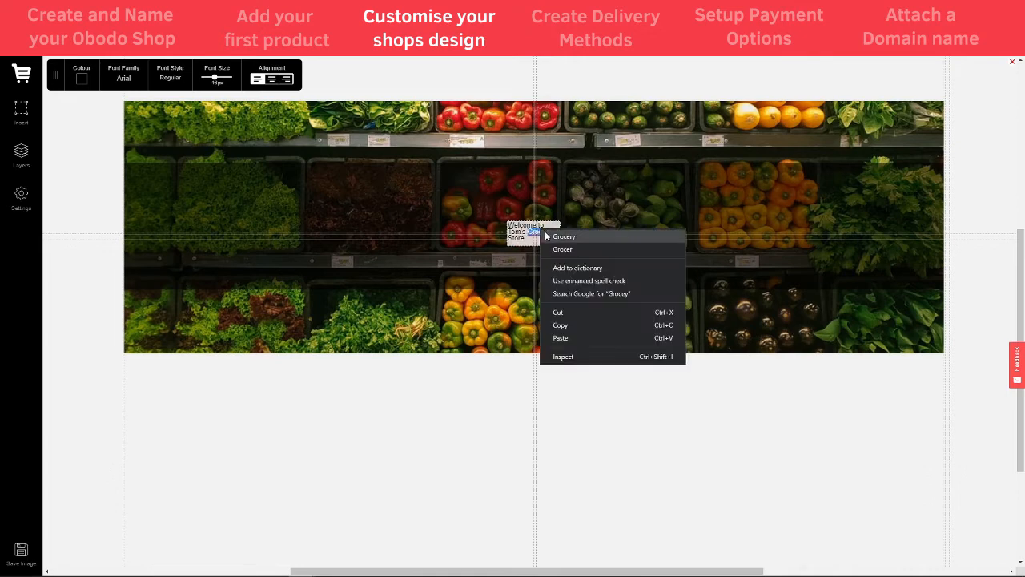
{"action": "left_click", "coordinate": [561, 235]}
Make the welcome text larger and white, and move it to the banner's left side
{"action": "key", "text": "ctrl+a"}
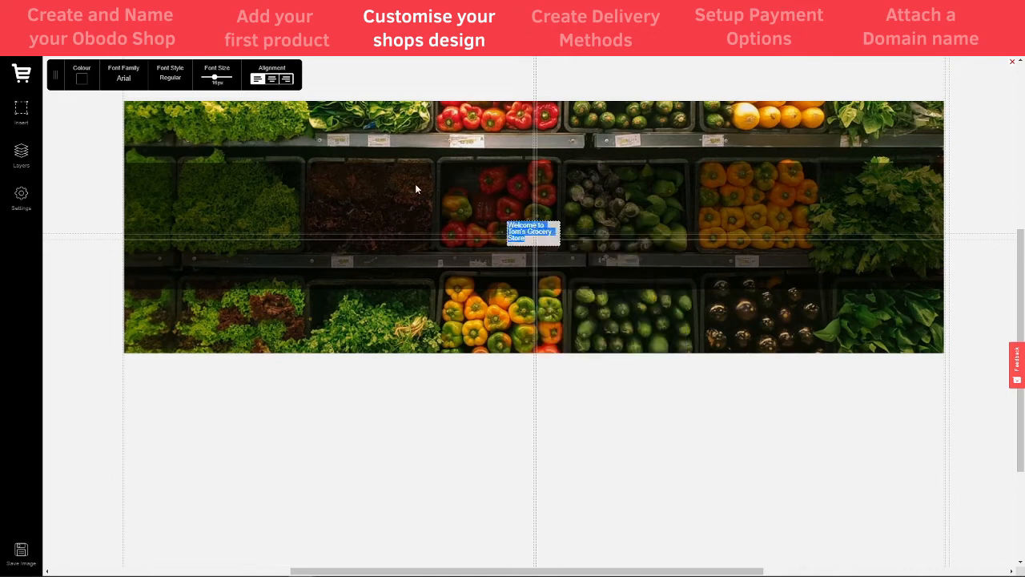
{"action": "left_click_drag", "start_coordinate": [217, 77], "coordinate": [220, 80]}
{"action": "left_click", "coordinate": [83, 78]}
{"action": "left_click_drag", "start_coordinate": [90, 117], "coordinate": [28, 79]}
{"action": "left_click_drag", "start_coordinate": [530, 233], "coordinate": [172, 232]}
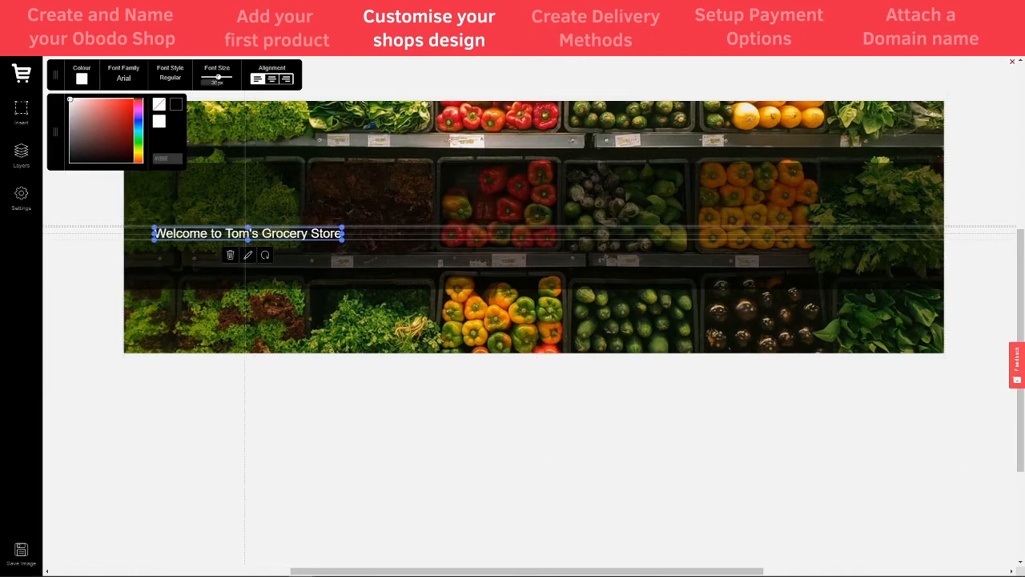
{"action": "left_click_drag", "start_coordinate": [217, 77], "coordinate": [225, 91]}
{"action": "left_click_drag", "start_coordinate": [306, 242], "coordinate": [303, 229]}
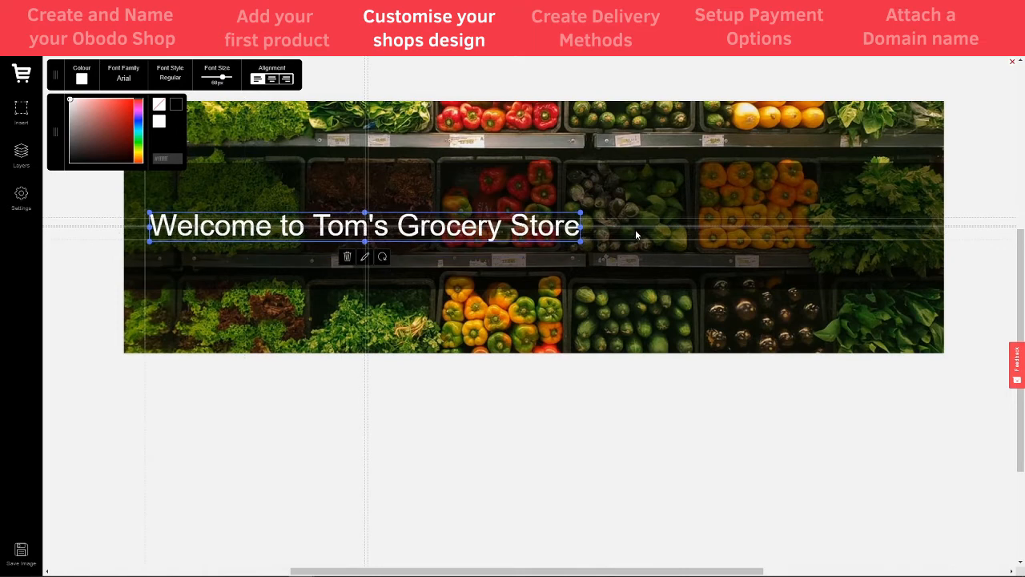
{"action": "left_click", "coordinate": [364, 173]}
{"action": "left_click", "coordinate": [22, 110]}
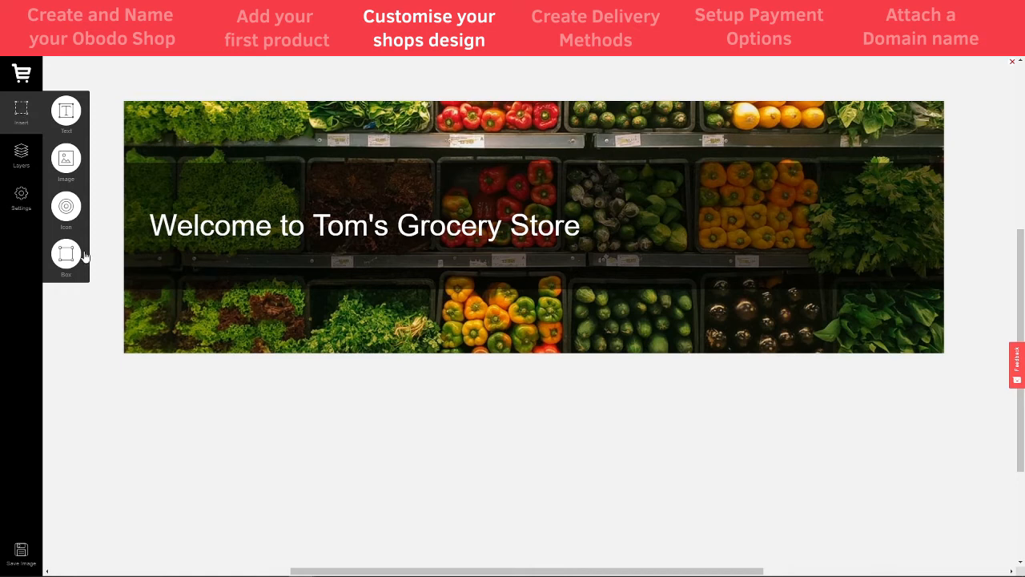
Draw a box on the banner's right with a transparent fill and a thicker white border
{"action": "left_click", "coordinate": [64, 254]}
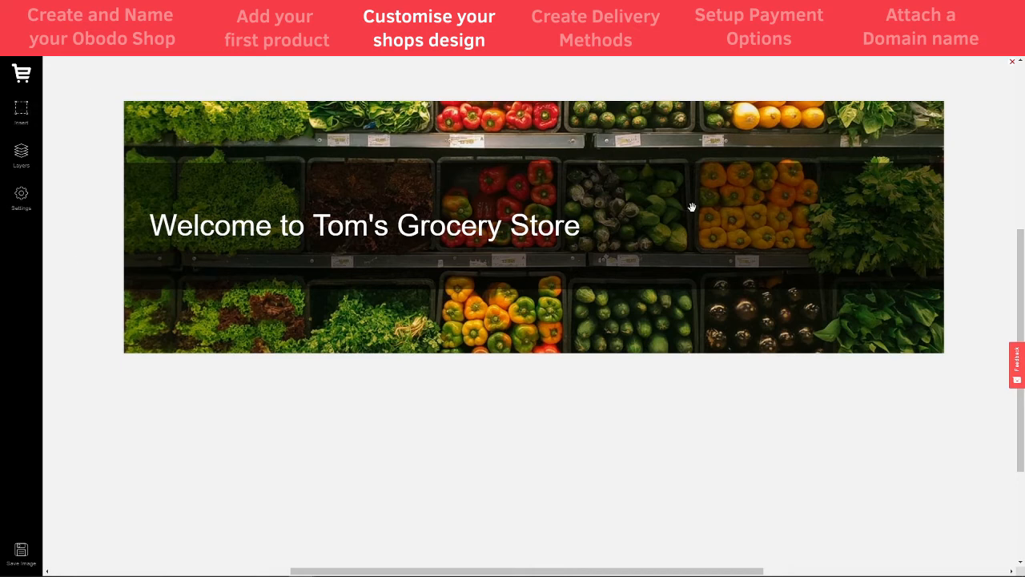
{"action": "left_click_drag", "start_coordinate": [692, 207], "coordinate": [865, 250]}
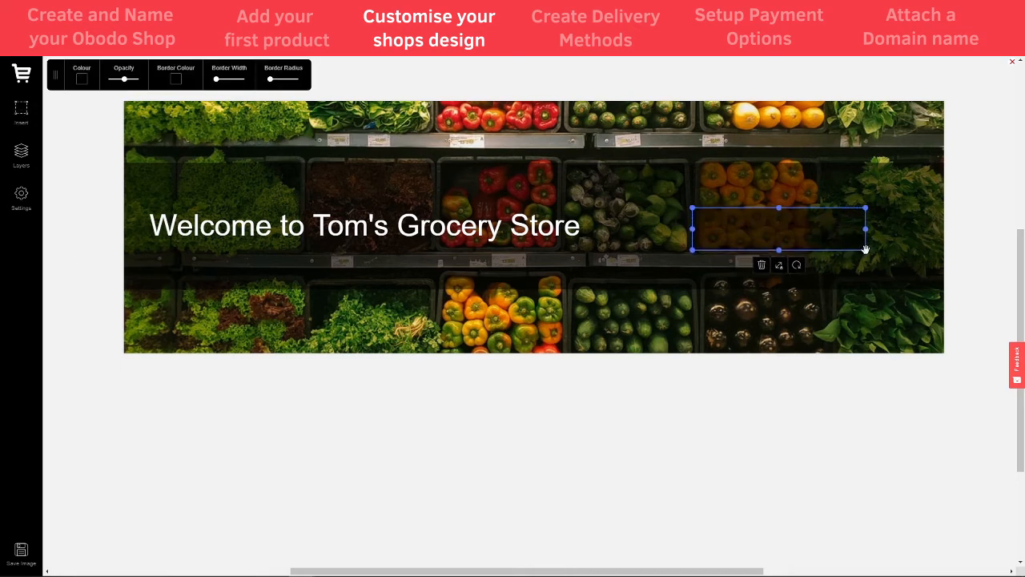
{"action": "left_click", "coordinate": [82, 79]}
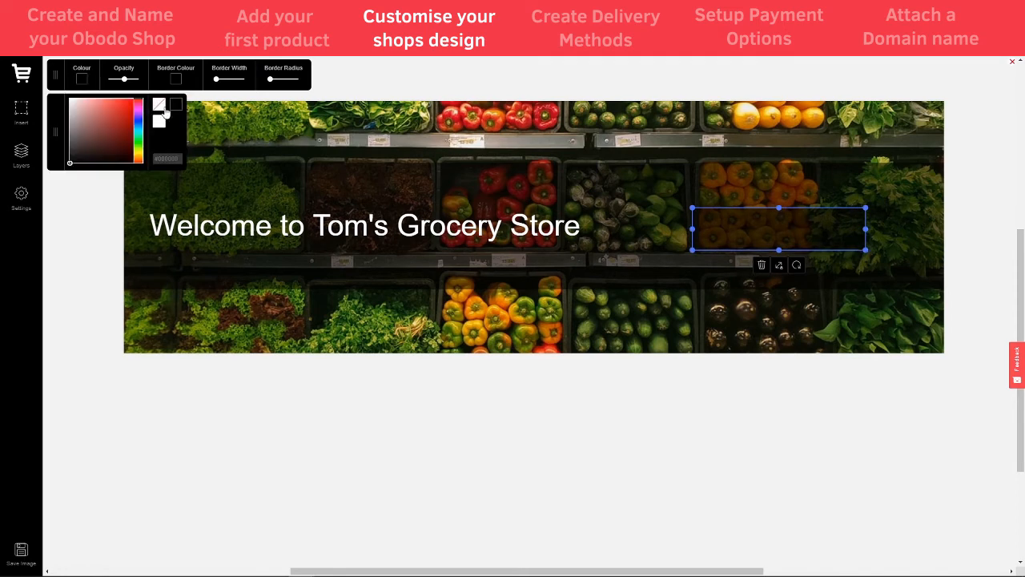
{"action": "left_click", "coordinate": [160, 107]}
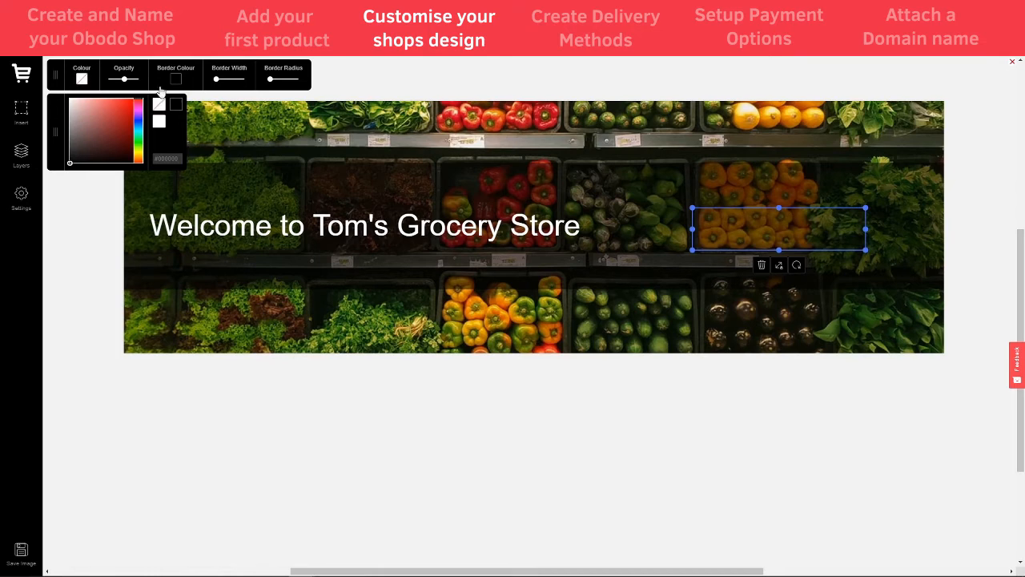
{"action": "left_click", "coordinate": [159, 120]}
{"action": "left_click_drag", "start_coordinate": [215, 80], "coordinate": [222, 84]}
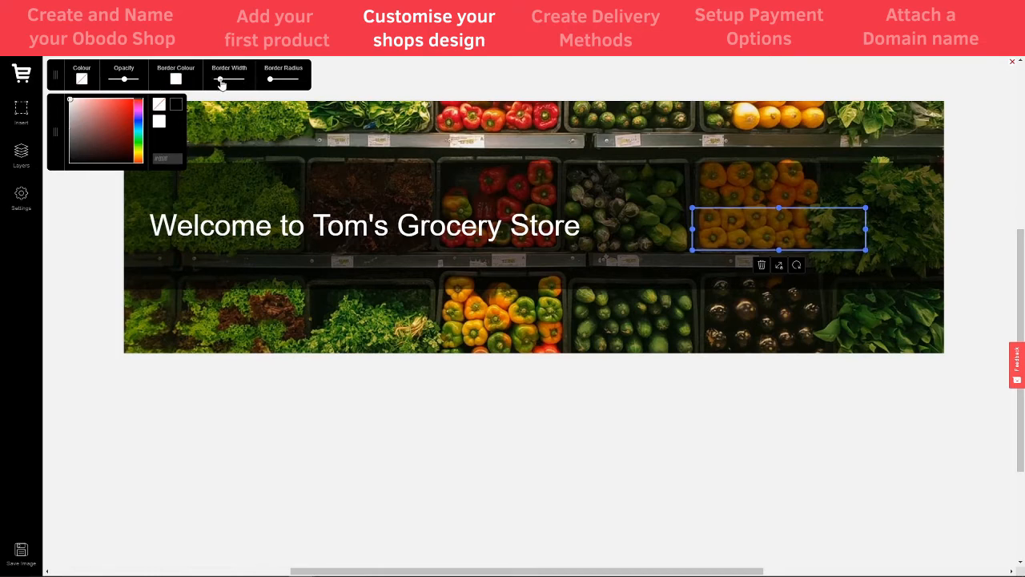
{"action": "left_click", "coordinate": [585, 388]}
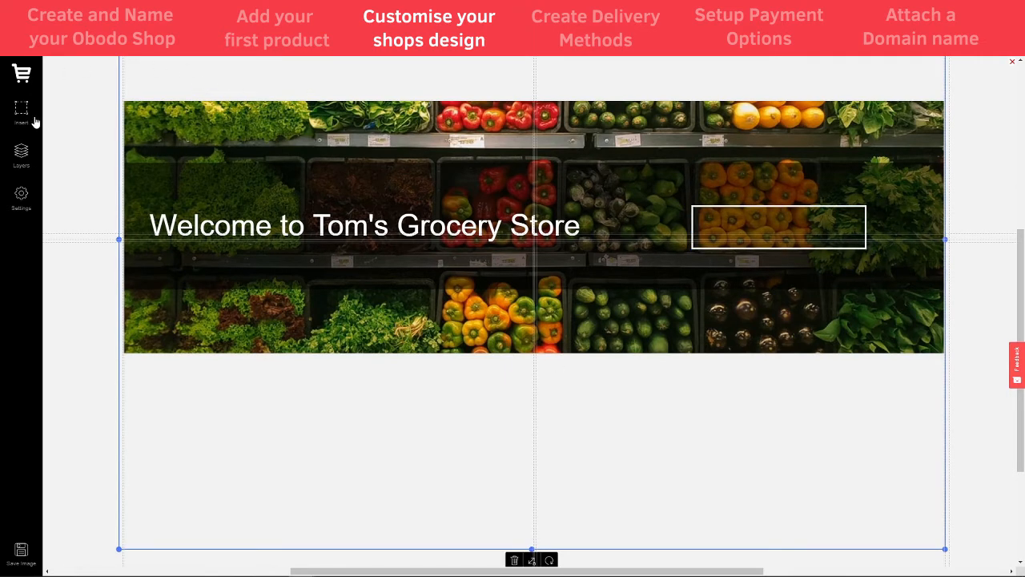
Reduce the outlined box's height and add a new text box to the banner
{"action": "left_click", "coordinate": [791, 243]}
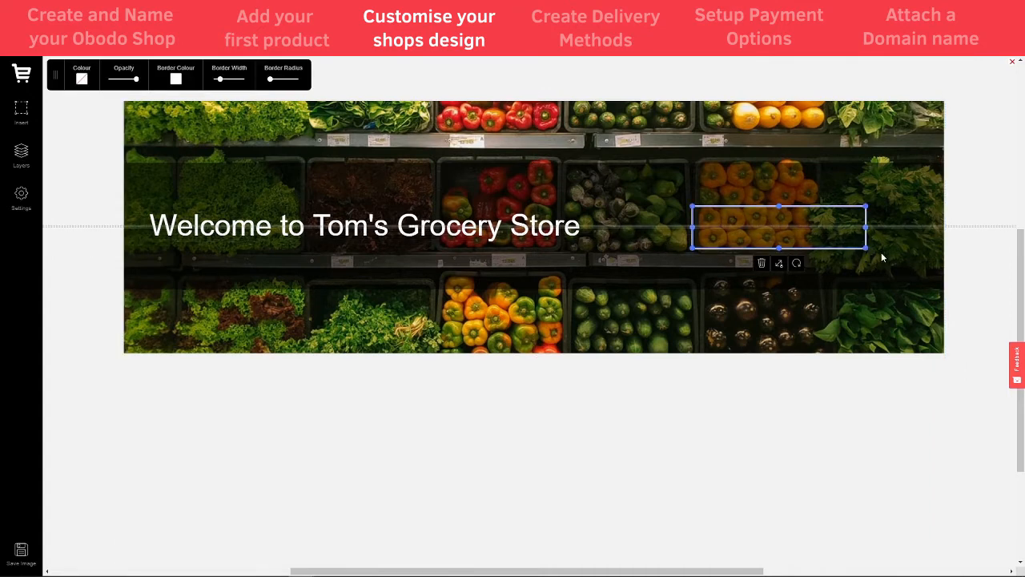
{"action": "left_click_drag", "start_coordinate": [865, 247], "coordinate": [840, 229]}
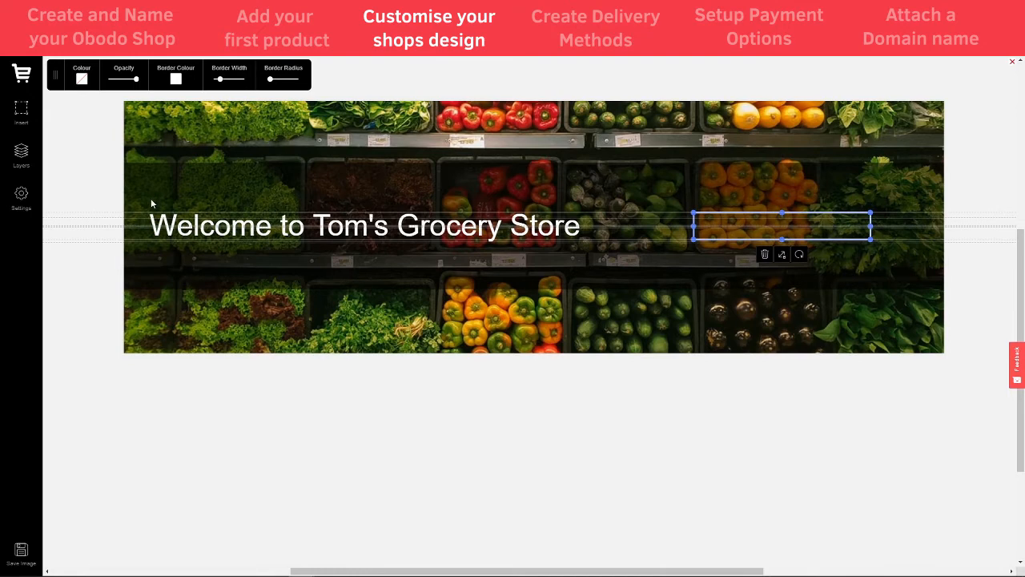
{"action": "left_click", "coordinate": [12, 117]}
{"action": "left_click", "coordinate": [63, 119]}
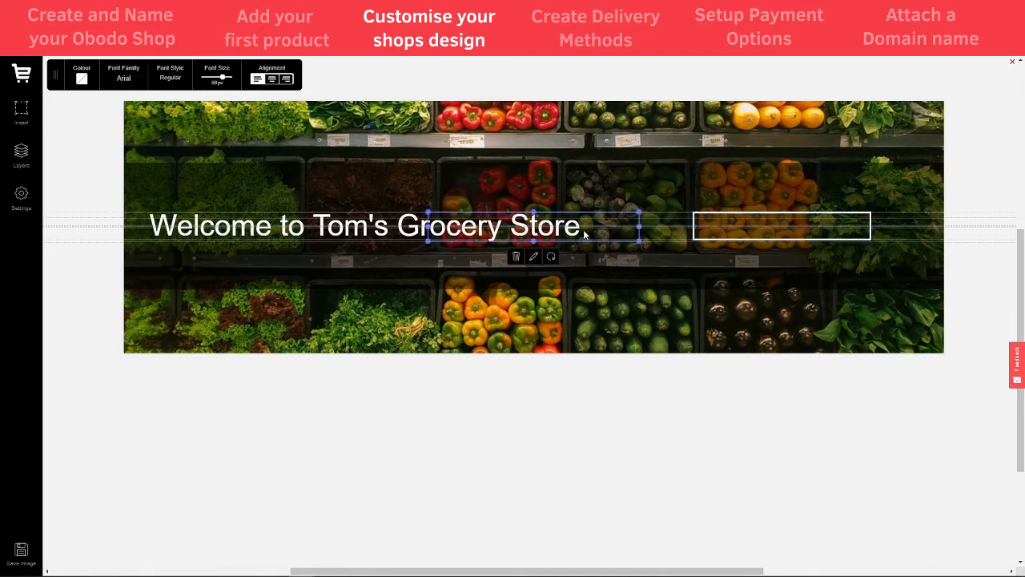
Make the SHOP NOW text white and smaller, and centre it inside the outlined frame
{"action": "left_click_drag", "start_coordinate": [583, 229], "coordinate": [801, 284]}
{"action": "left_click", "coordinate": [82, 78]}
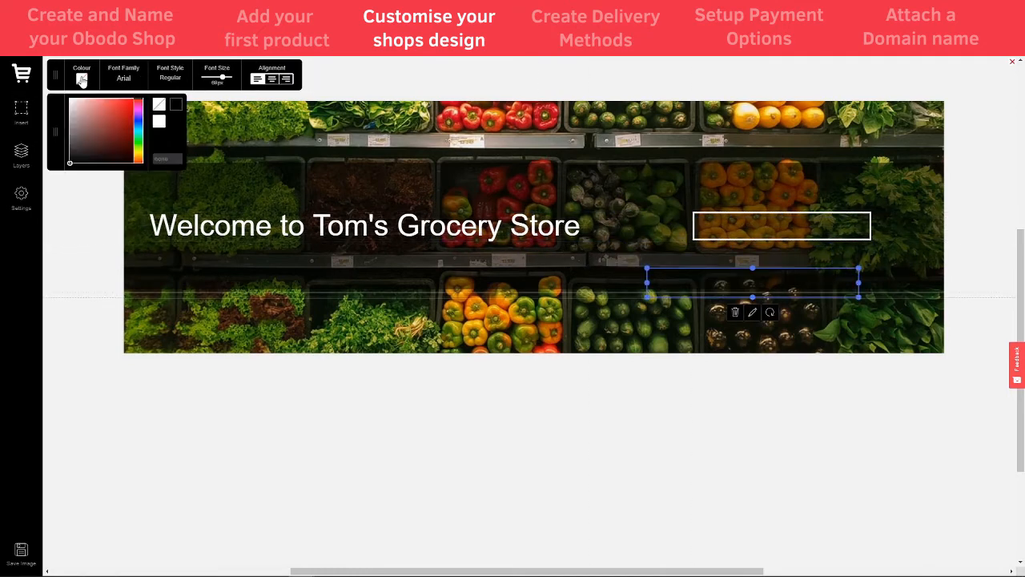
{"action": "left_click_drag", "start_coordinate": [117, 119], "coordinate": [68, 98]}
{"action": "left_click_drag", "start_coordinate": [713, 283], "coordinate": [764, 231]}
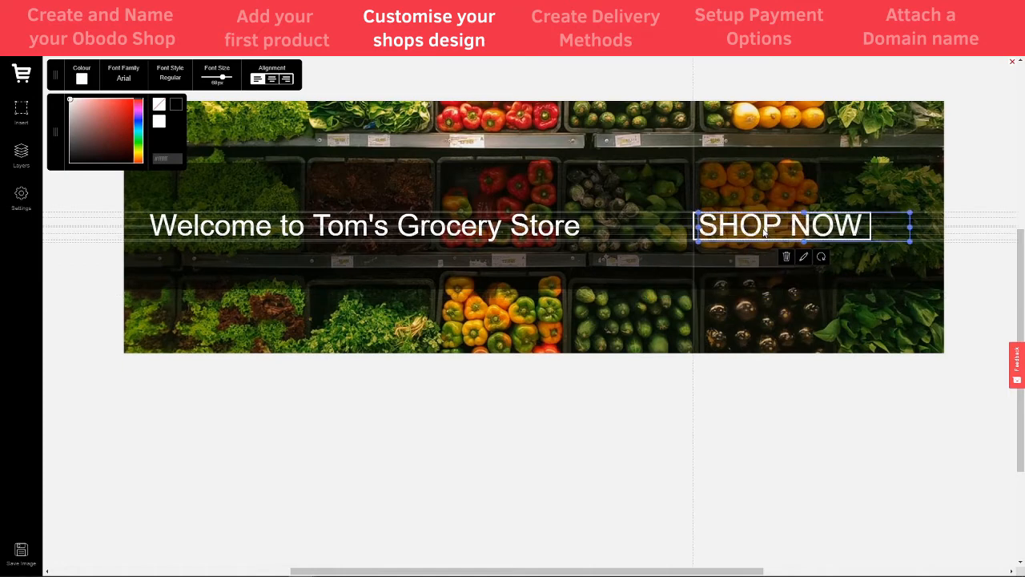
{"action": "mouse_move", "coordinate": [910, 241]}
{"action": "left_mouse_down"}
{"action": "mouse_move", "coordinate": [882, 231]}
{"action": "mouse_move", "coordinate": [907, 241]}
{"action": "left_mouse_up"}
{"action": "left_click_drag", "start_coordinate": [225, 80], "coordinate": [221, 80]}
{"action": "left_click_drag", "start_coordinate": [759, 209], "coordinate": [806, 213]}
Narrow the outlined frame from both sides to fit snugly around SHOP NOW
{"action": "left_click", "coordinate": [852, 213]}
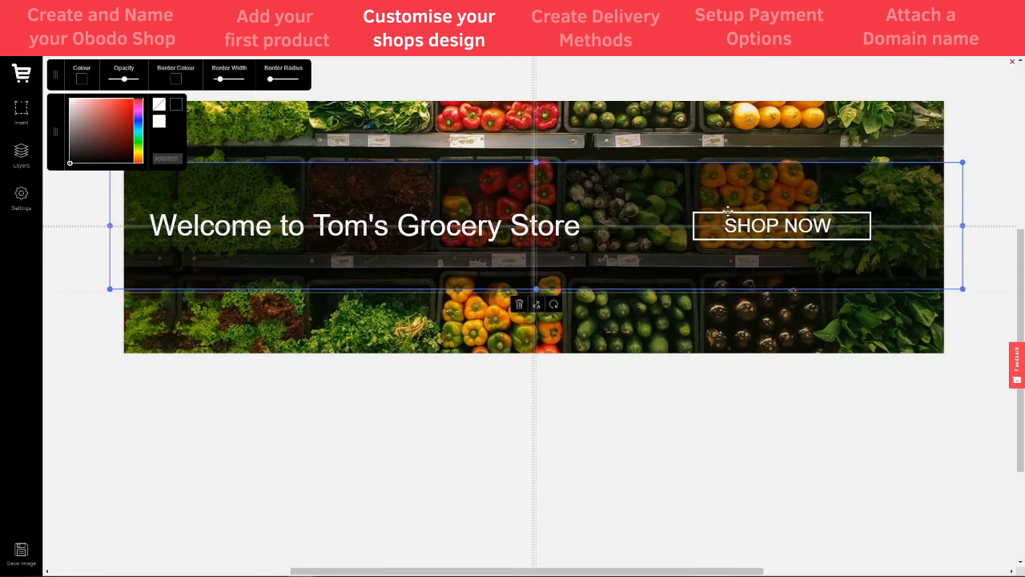
{"action": "left_click", "coordinate": [711, 216]}
{"action": "left_click_drag", "start_coordinate": [693, 222], "coordinate": [719, 222]}
{"action": "left_click_drag", "start_coordinate": [867, 227], "coordinate": [838, 226]}
{"action": "left_click", "coordinate": [760, 414]}
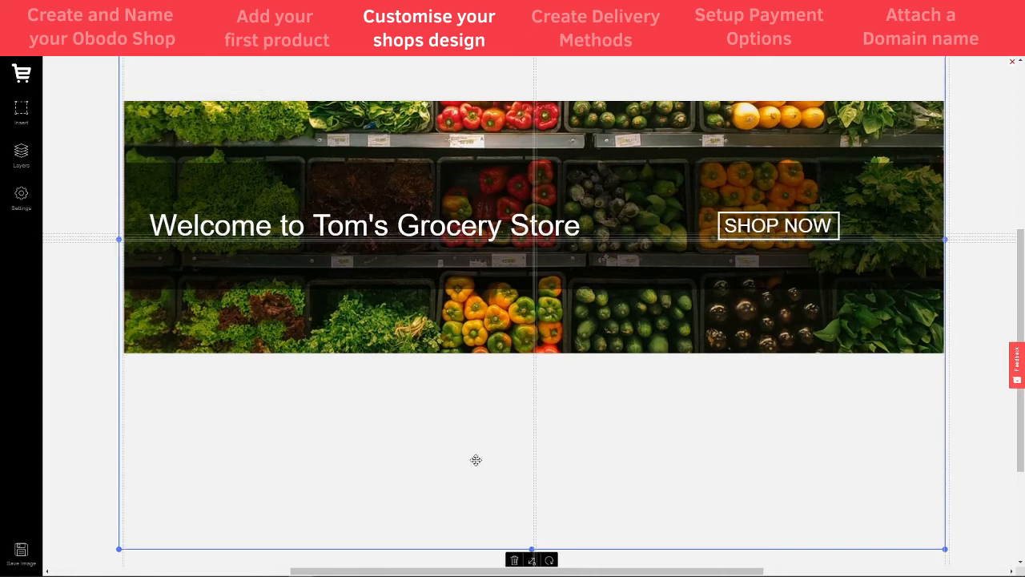
{"action": "left_click", "coordinate": [760, 229]}
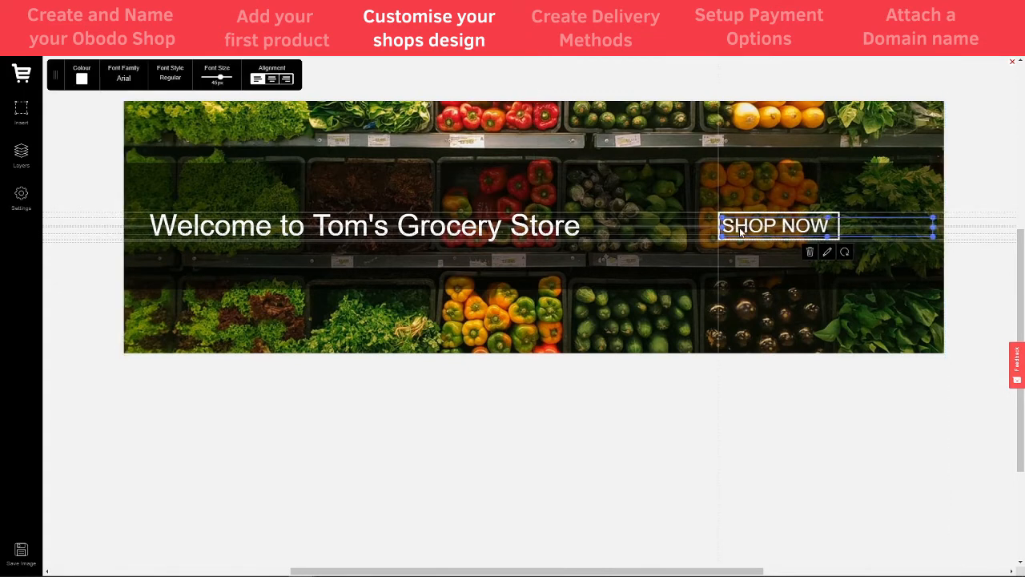
{"action": "left_click", "coordinate": [614, 500]}
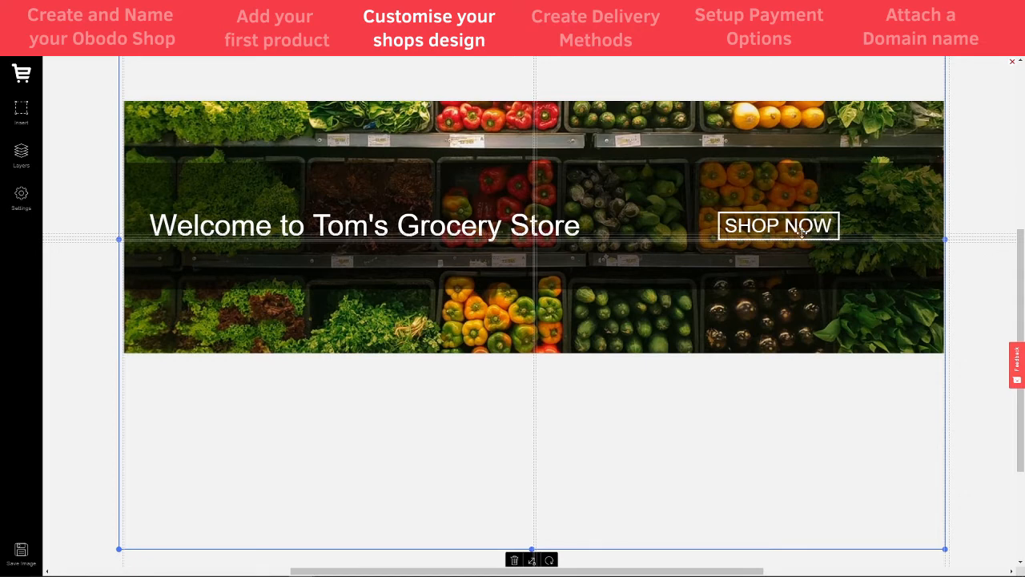
{"action": "left_click", "coordinate": [91, 277]}
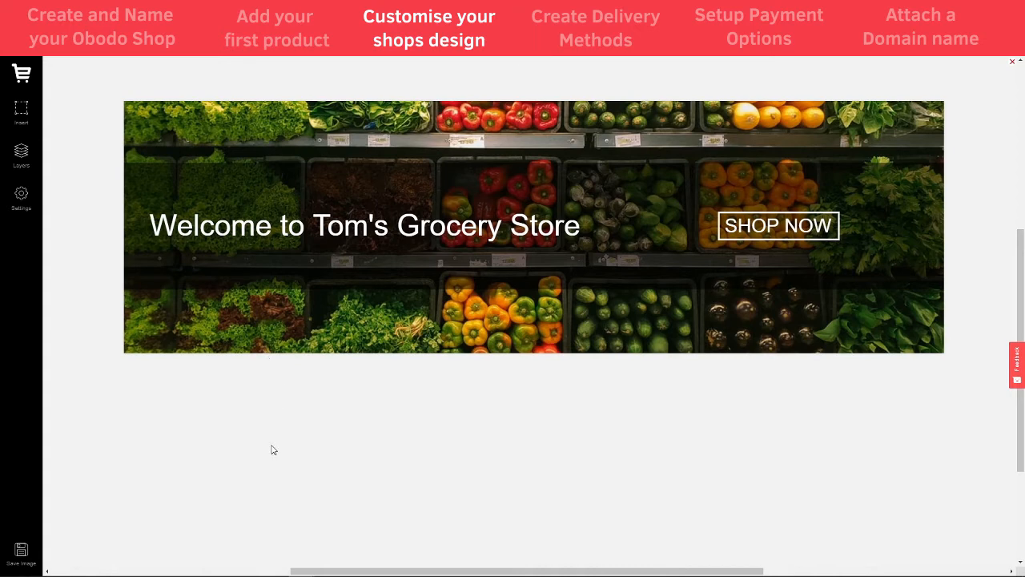
Save the Tom's Grocery Store banner to the shop as the element's image
{"action": "left_click", "coordinate": [19, 551]}
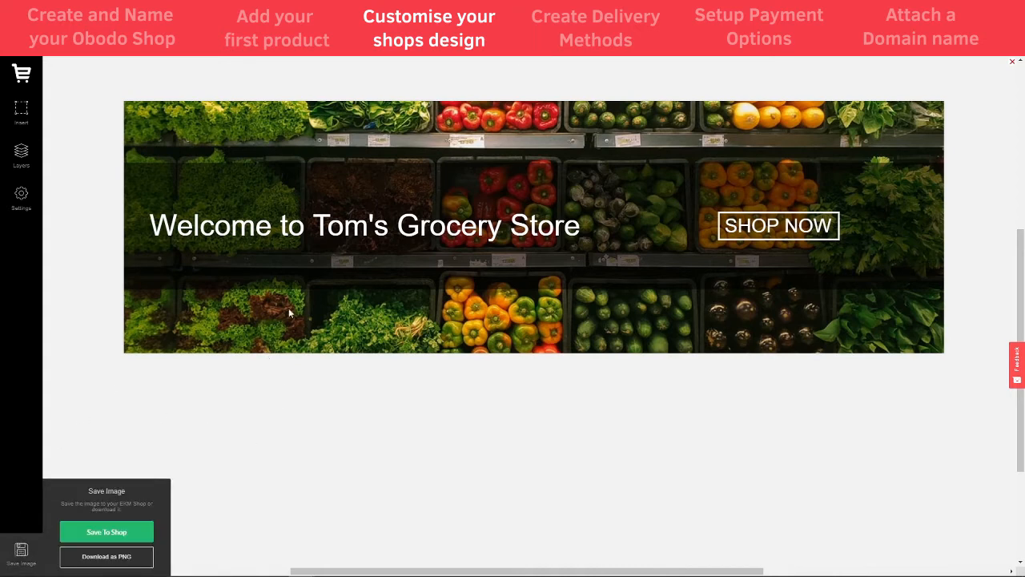
{"action": "left_click", "coordinate": [112, 533]}
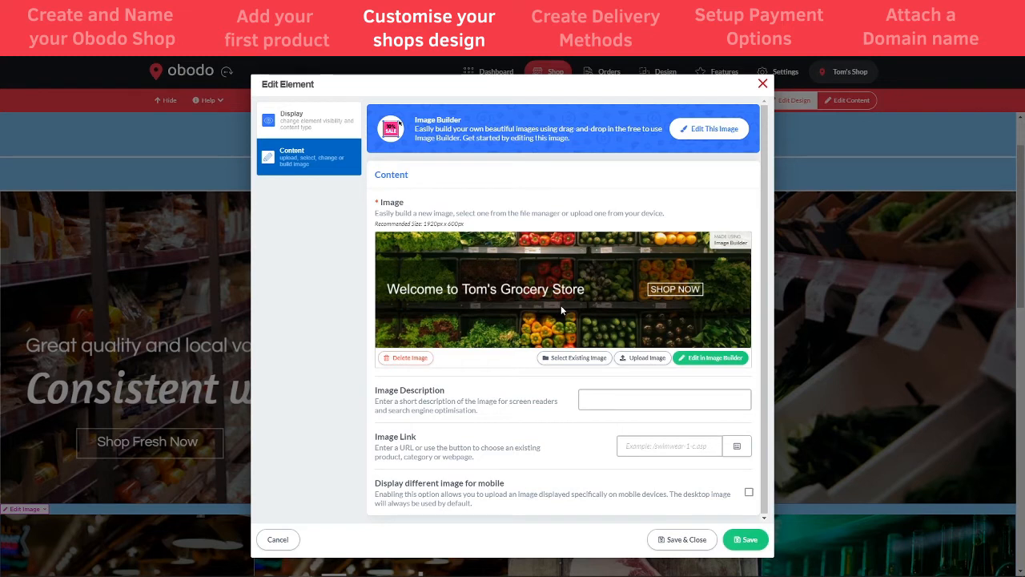
{"action": "left_click", "coordinate": [598, 402]}
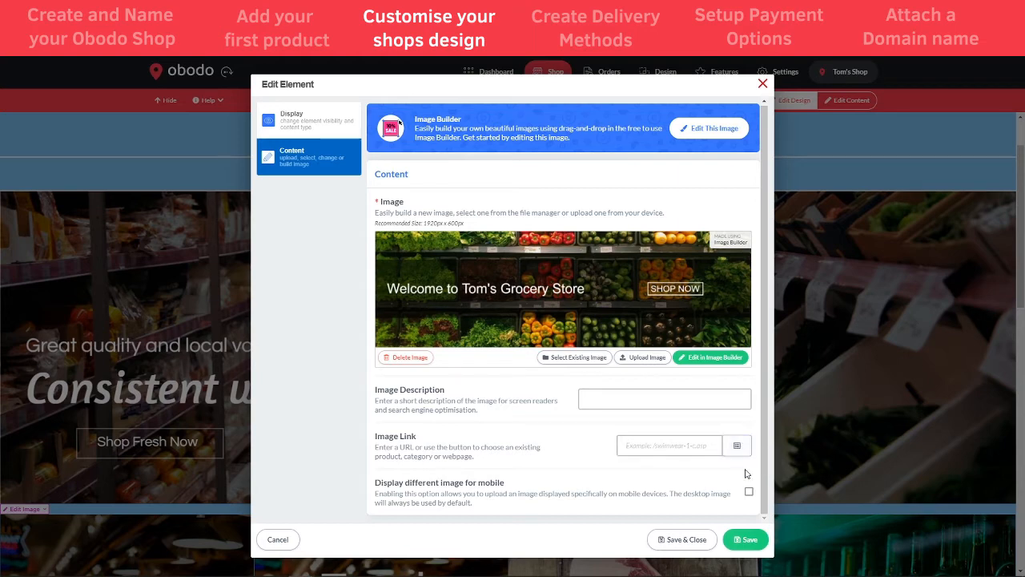
{"action": "left_click", "coordinate": [739, 447]}
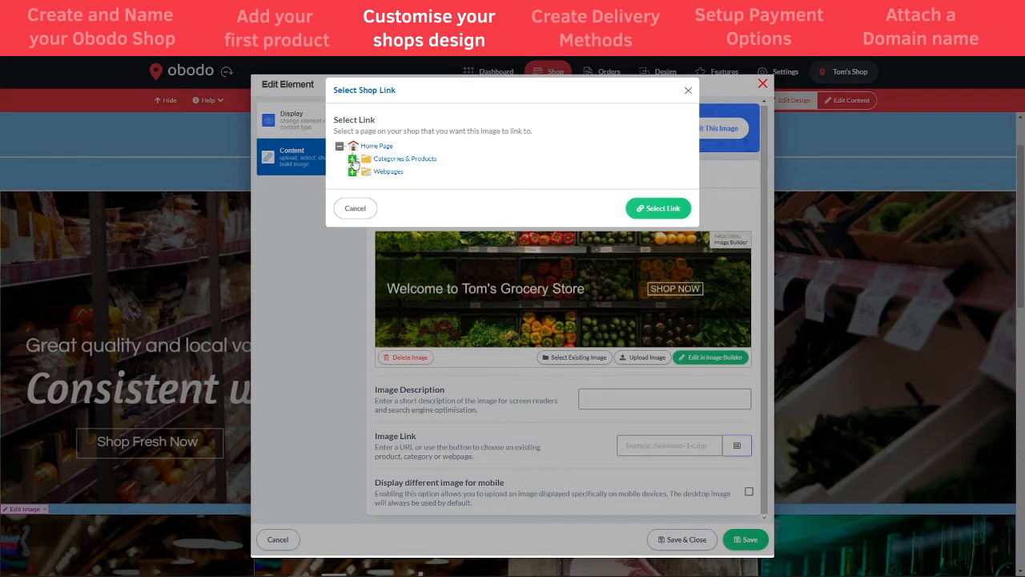
Link the banner image to the Bread category page (/bread-1-c.asp) and save the element
{"action": "left_click", "coordinate": [353, 163]}
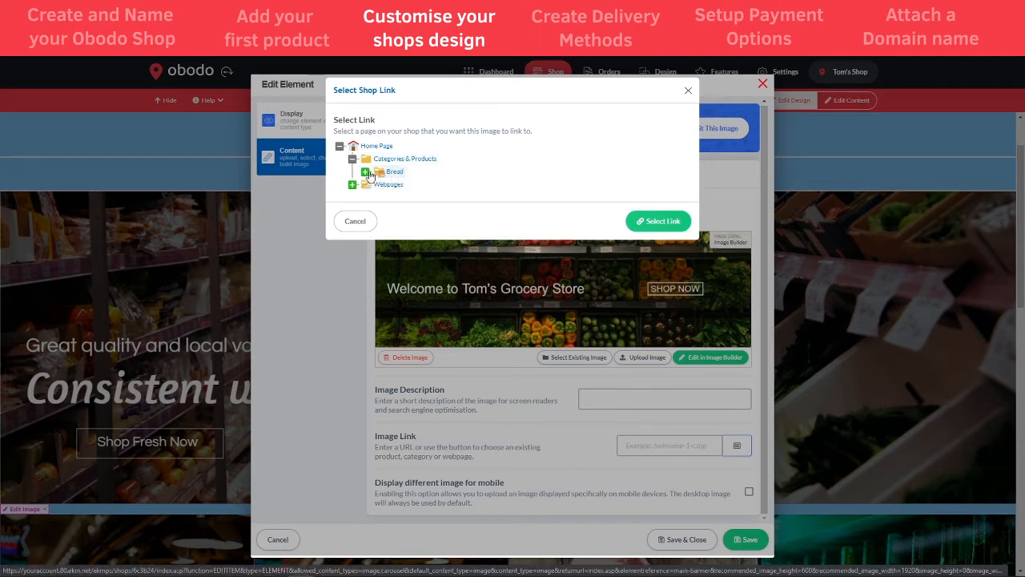
{"action": "left_click", "coordinate": [365, 171]}
{"action": "left_click", "coordinate": [414, 186]}
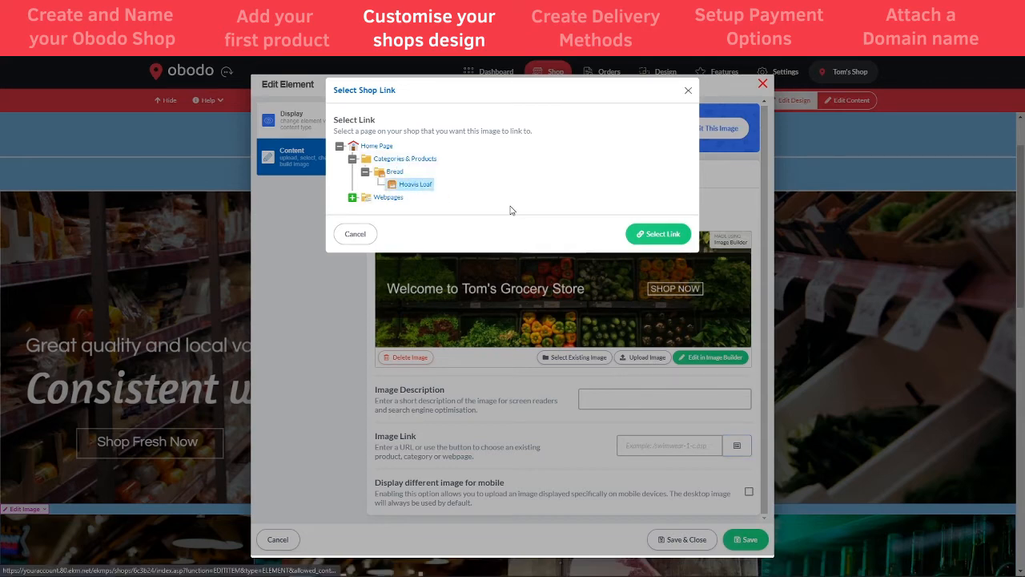
{"action": "left_click", "coordinate": [396, 174]}
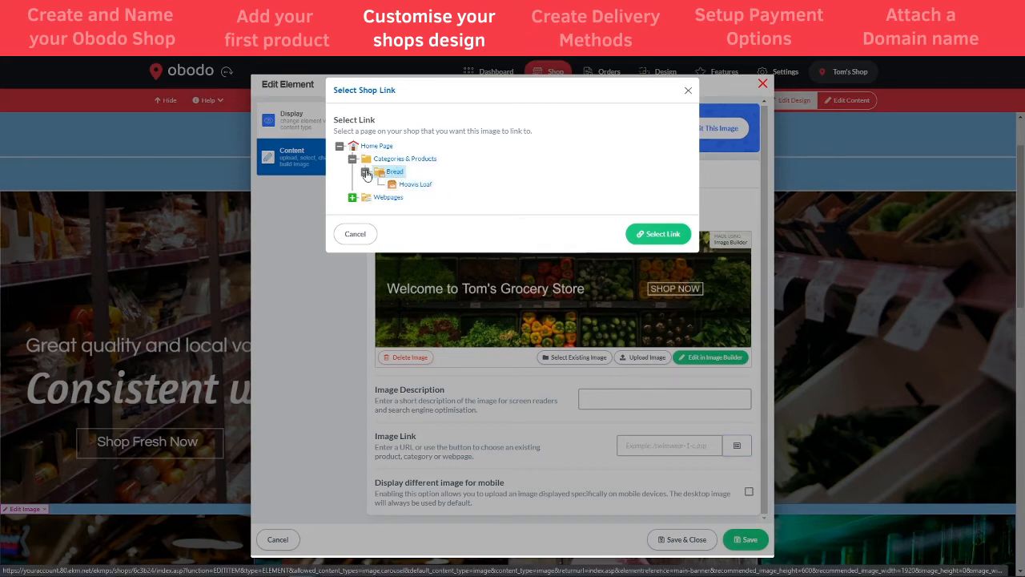
{"action": "left_click", "coordinate": [366, 171]}
{"action": "left_click", "coordinate": [656, 224]}
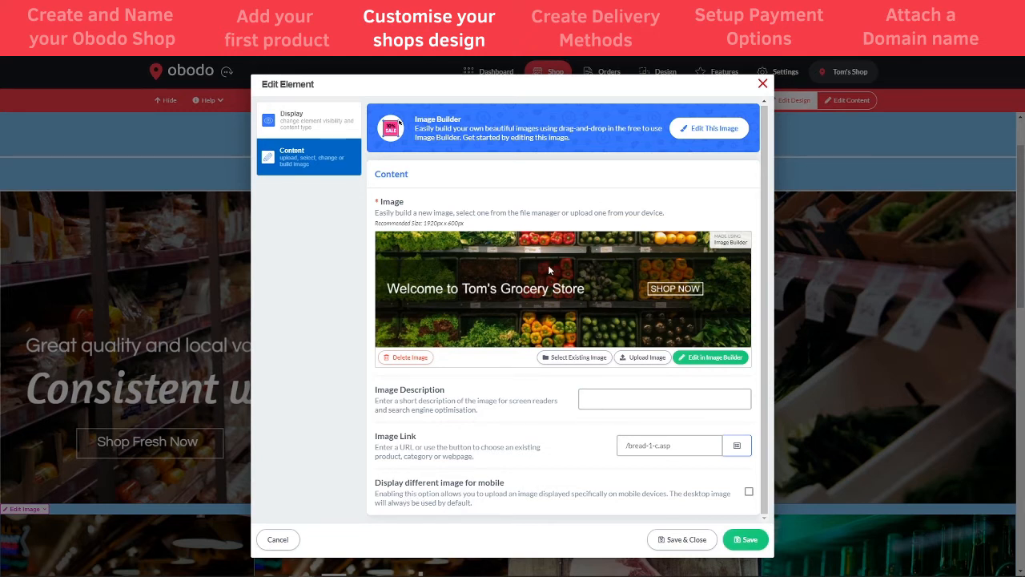
{"action": "left_click", "coordinate": [690, 542]}
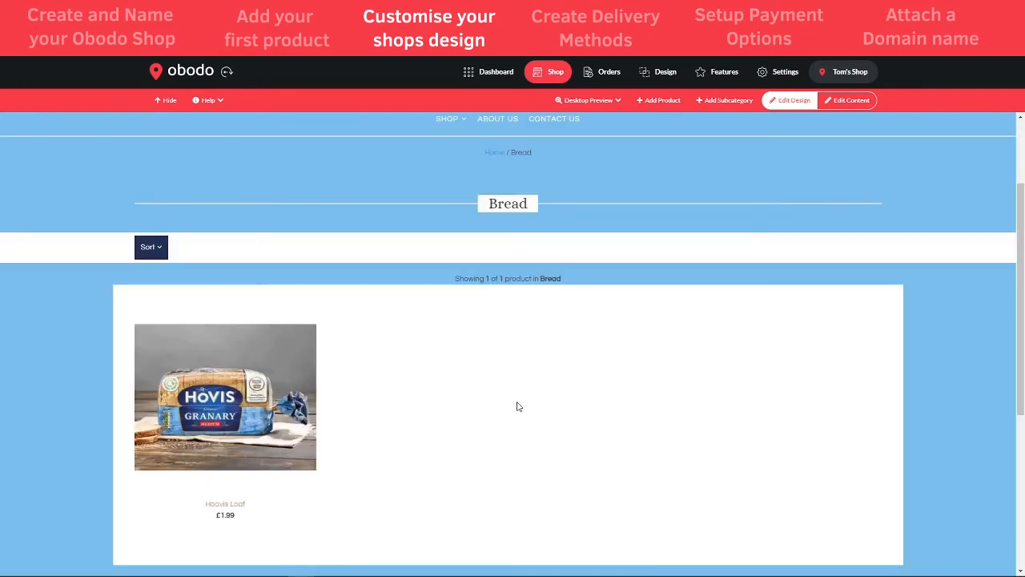
View the new grocery banner on the storefront home page, then return to Shop Theme
{"action": "left_click", "coordinate": [554, 72]}
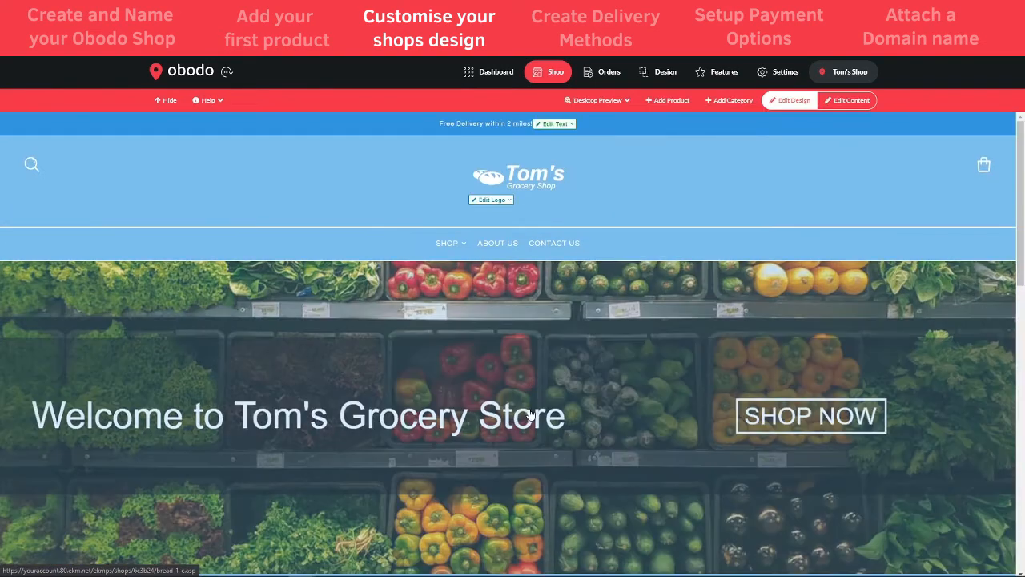
{"action": "scroll", "coordinate": [532, 415], "scroll_direction": "down", "scroll_amount": 1}
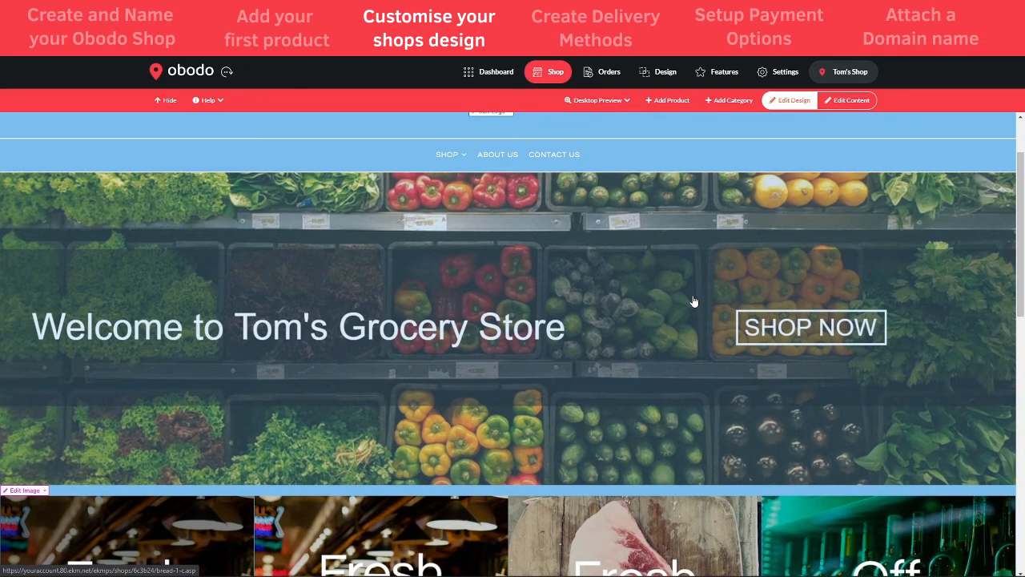
{"action": "left_click", "coordinate": [659, 73]}
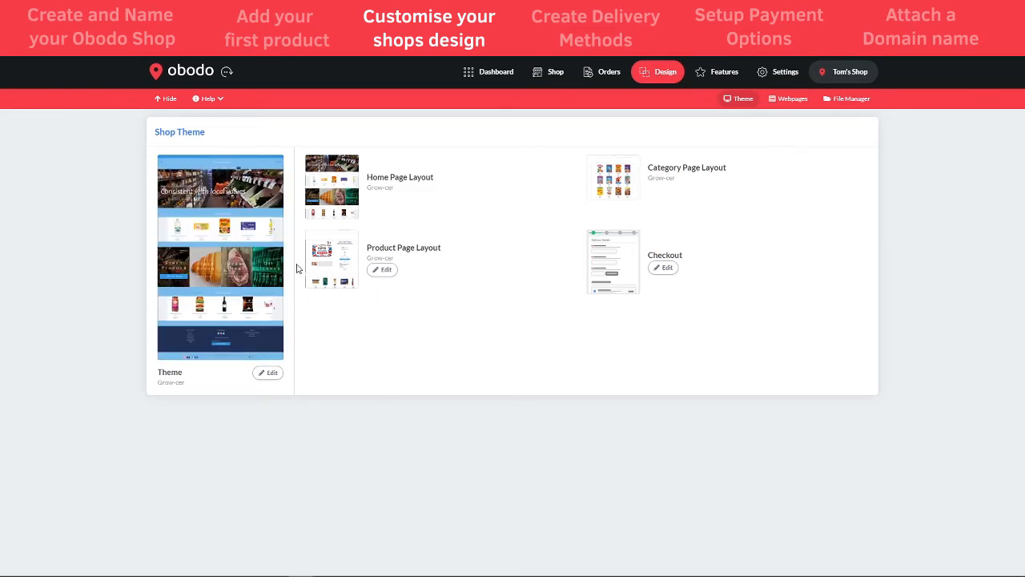
Open the Grow-cer home page layout and move 4 Promotional Areas to the top
{"action": "left_click", "coordinate": [269, 373]}
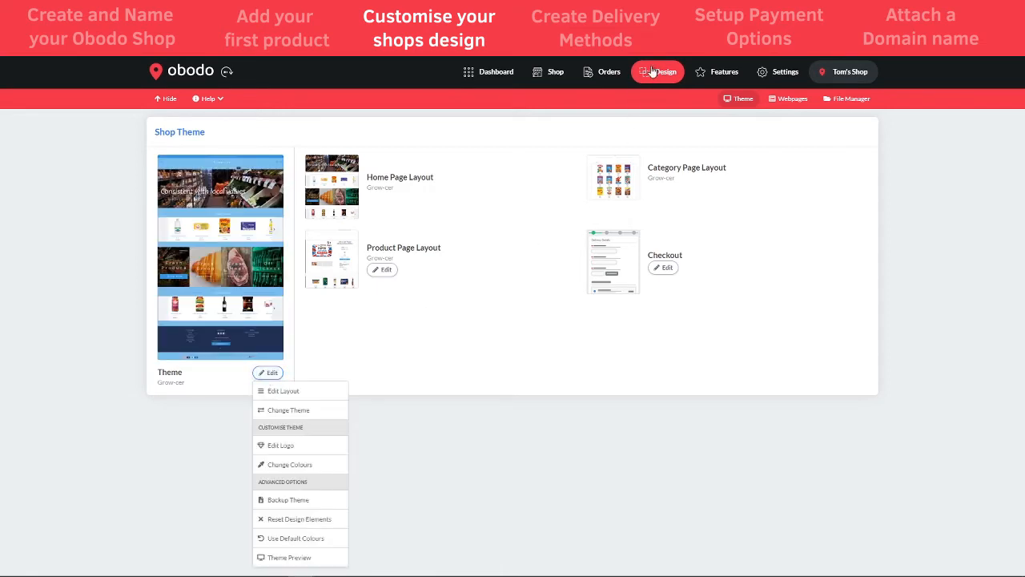
{"action": "left_click", "coordinate": [288, 398]}
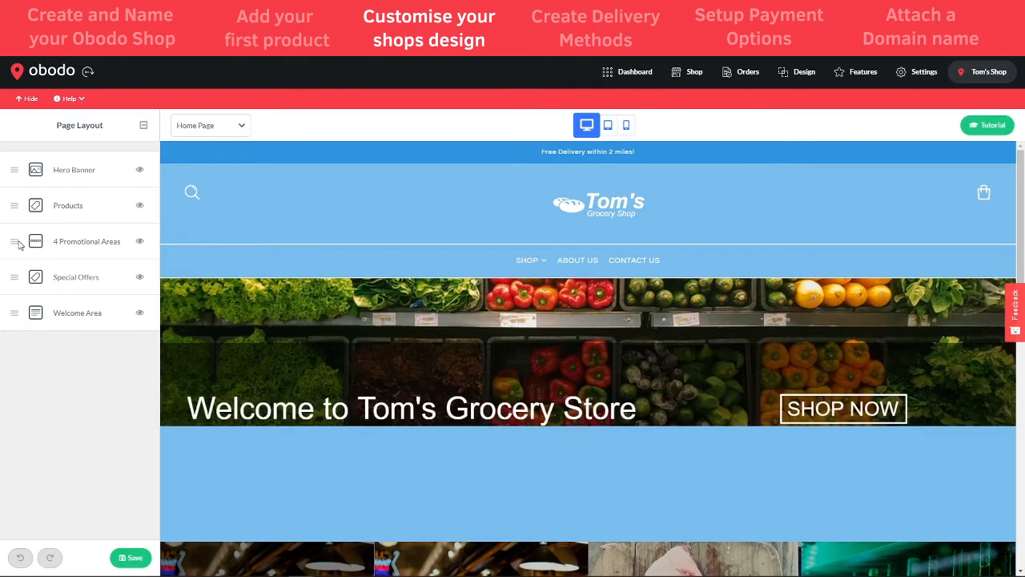
{"action": "scroll", "coordinate": [454, 469], "scroll_direction": "down", "scroll_amount": 5}
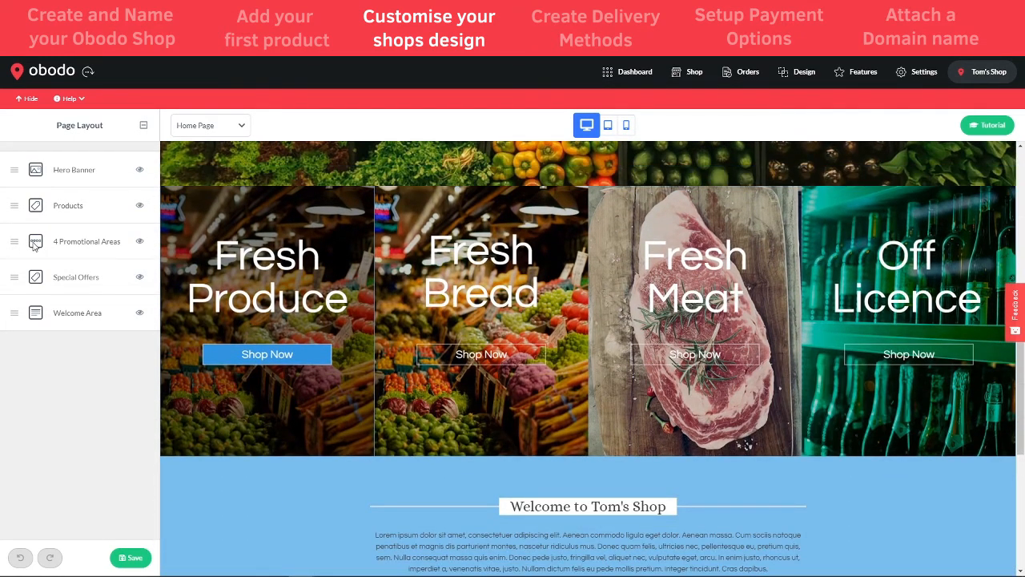
{"action": "left_click_drag", "start_coordinate": [12, 241], "coordinate": [8, 171]}
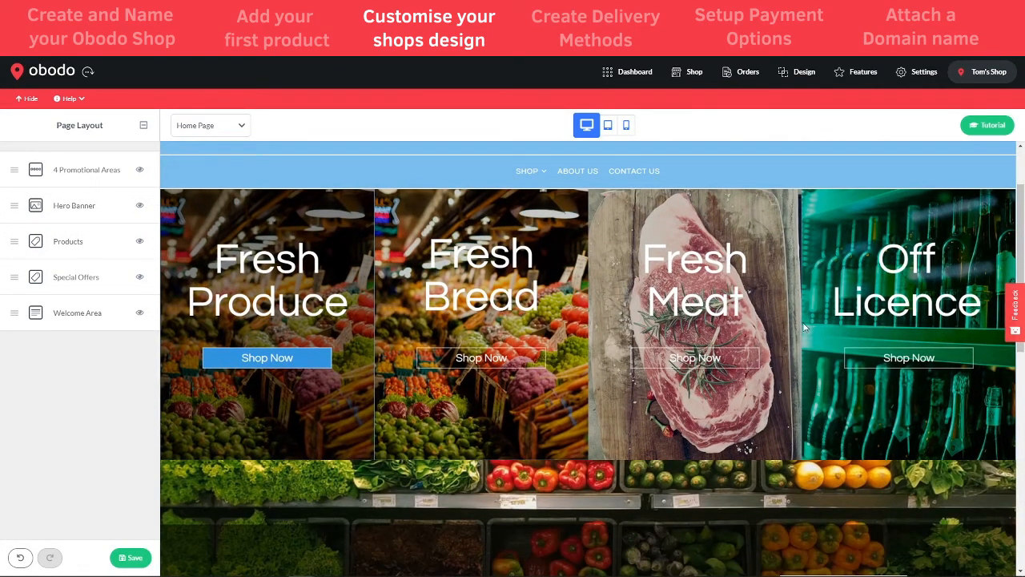
{"action": "scroll", "coordinate": [464, 382], "scroll_direction": "down", "scroll_amount": 3}
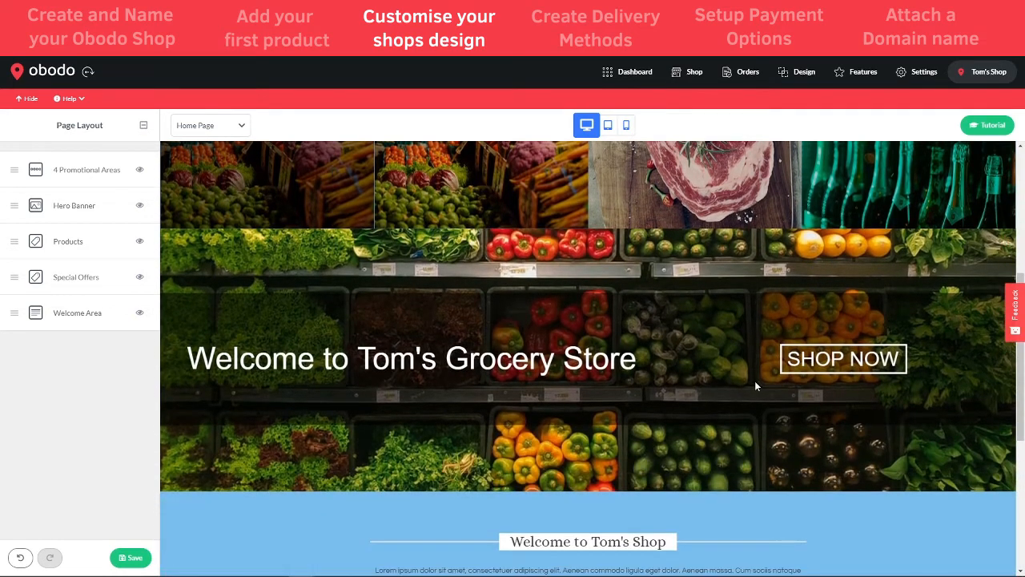
Show the Hero Banner again above 4 Promotional Areas and save the layout
{"action": "left_click", "coordinate": [139, 209]}
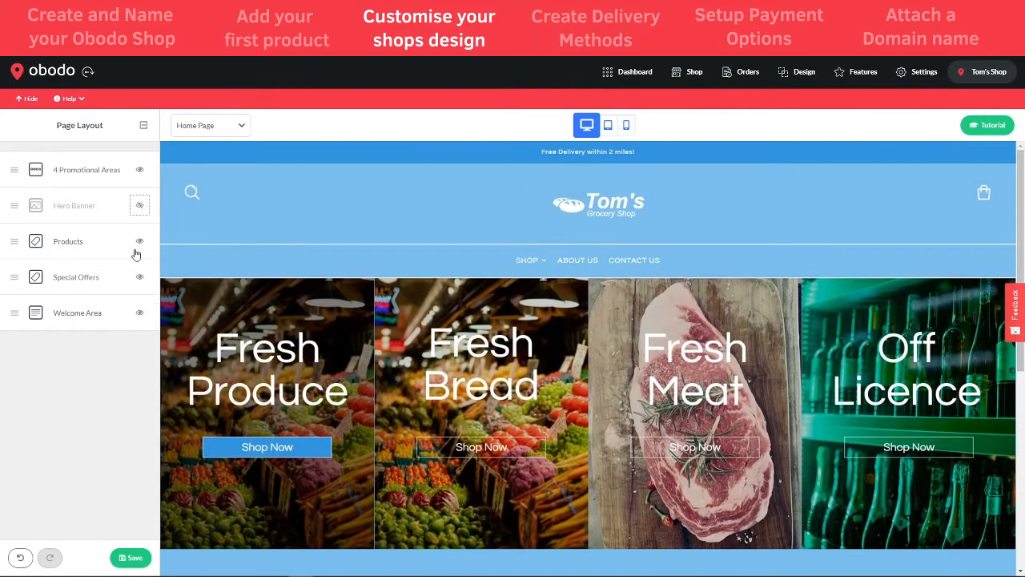
{"action": "scroll", "coordinate": [602, 366], "scroll_direction": "down", "scroll_amount": 2}
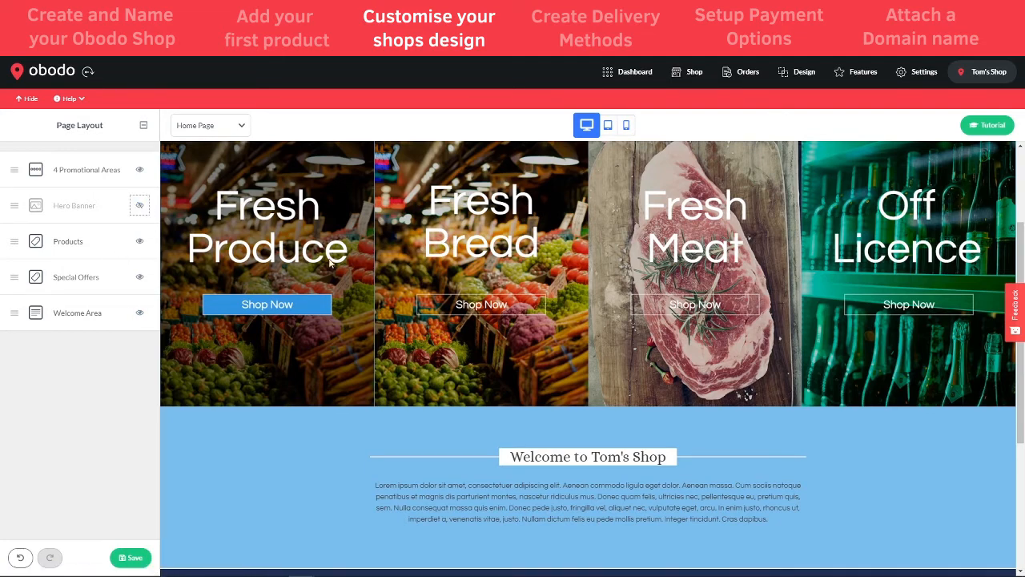
{"action": "scroll", "coordinate": [729, 372], "scroll_direction": "up", "scroll_amount": 1}
{"action": "scroll", "coordinate": [728, 372], "scroll_direction": "up", "scroll_amount": 1}
{"action": "left_click", "coordinate": [139, 205]}
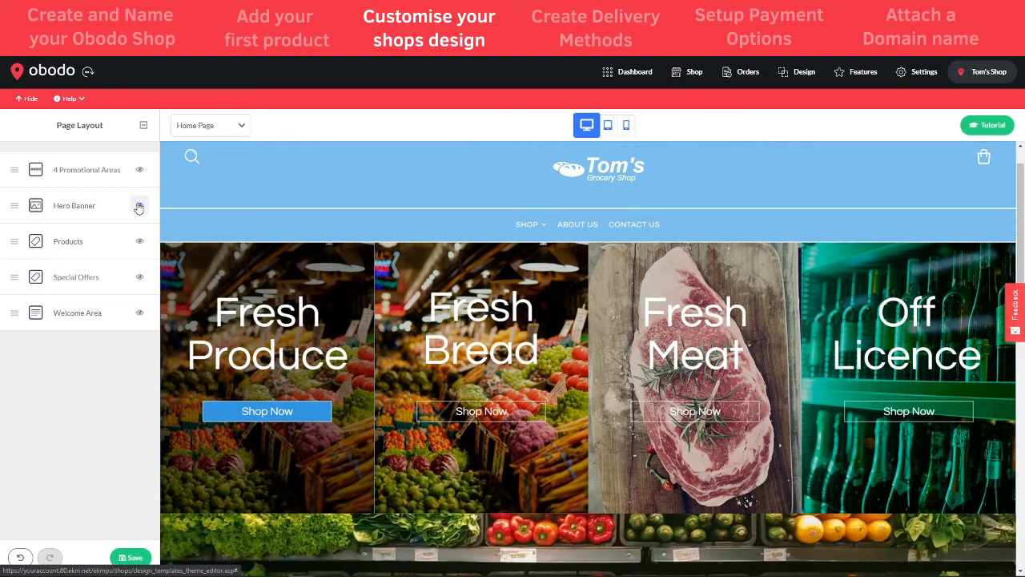
{"action": "left_click_drag", "start_coordinate": [14, 207], "coordinate": [16, 242]}
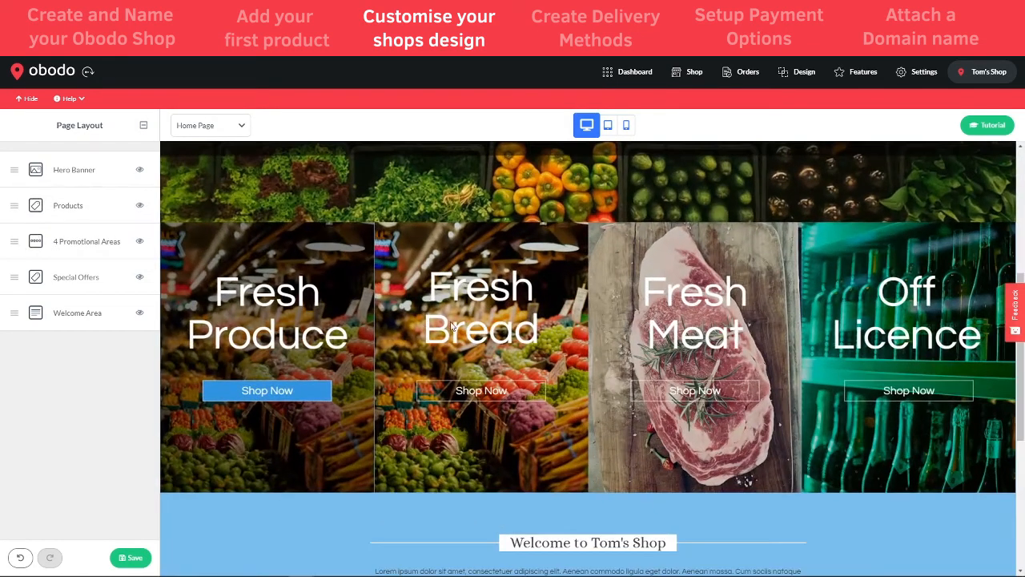
{"action": "left_click", "coordinate": [144, 556]}
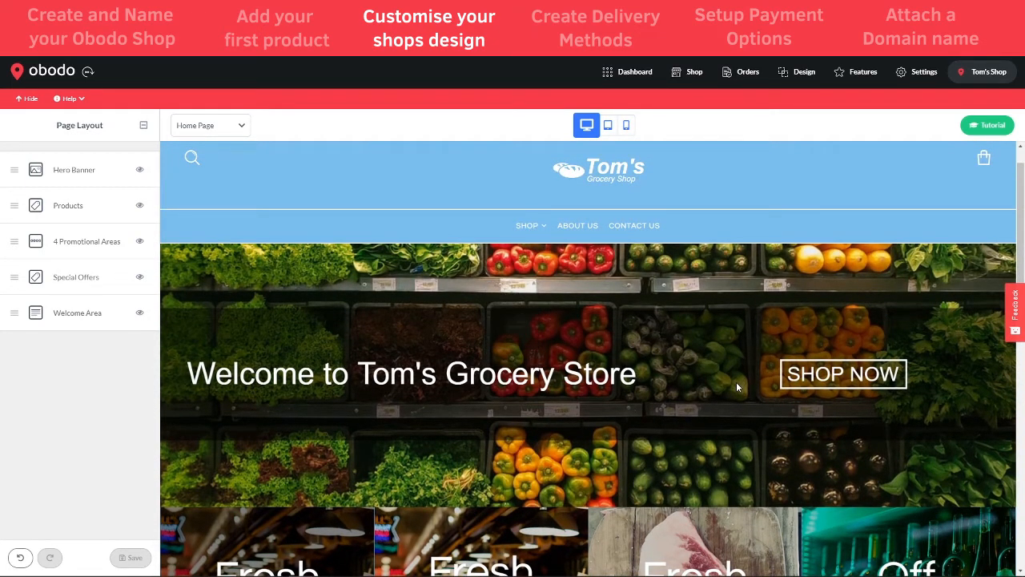
{"action": "left_click", "coordinate": [793, 72]}
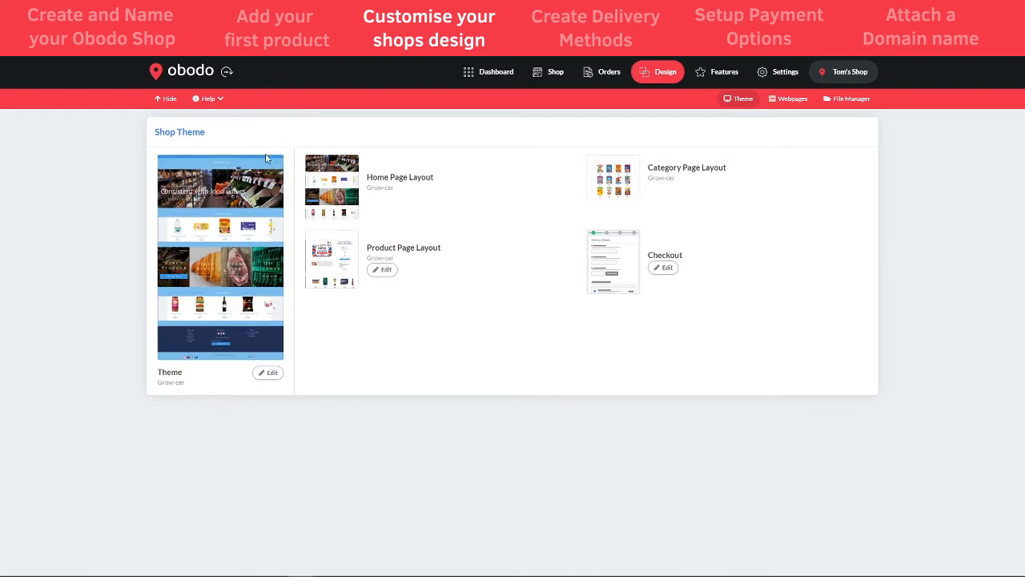
Open the theme's Change Colours settings and expand Theme Background
{"action": "left_click", "coordinate": [269, 373]}
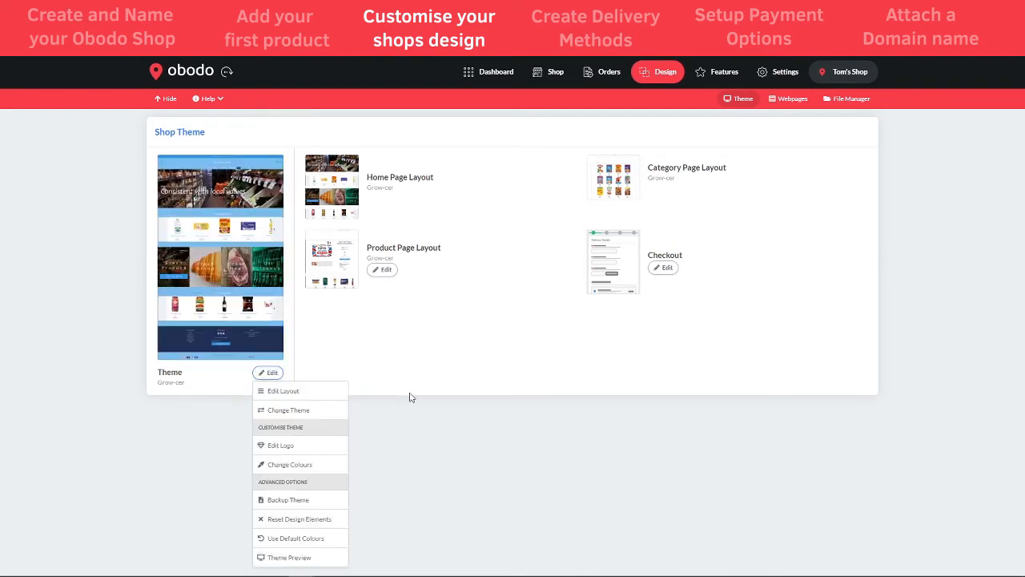
{"action": "left_click", "coordinate": [284, 471]}
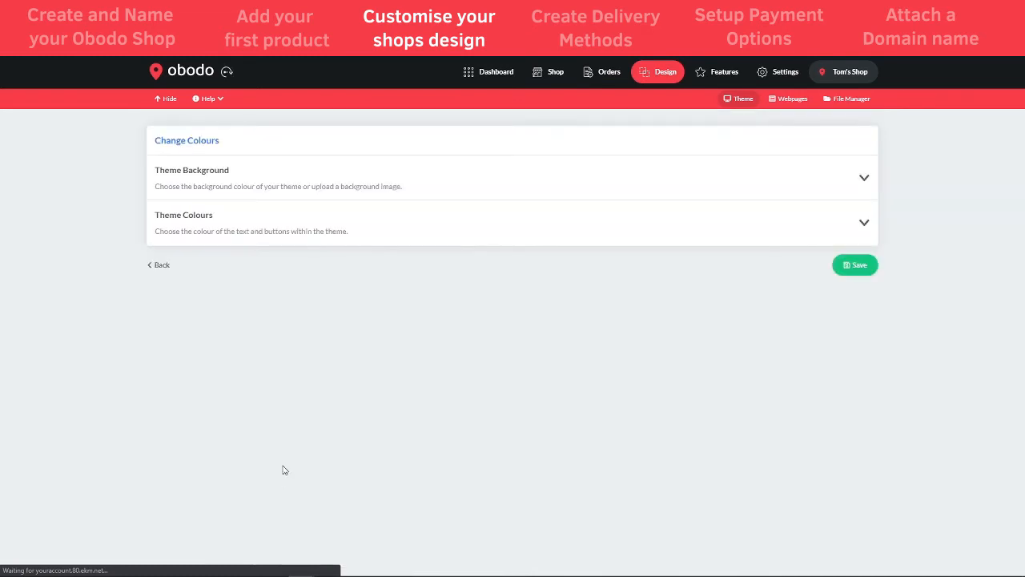
{"action": "left_click", "coordinate": [410, 178]}
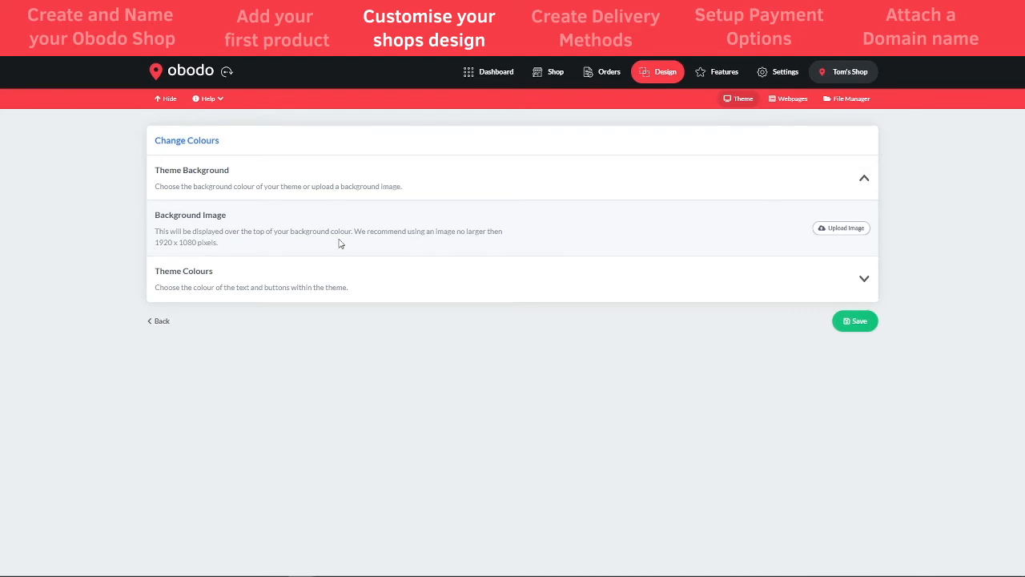
Expand Theme Colours and look through the available colour options
{"action": "left_click", "coordinate": [341, 284]}
{"action": "scroll", "coordinate": [341, 285], "scroll_direction": "down", "scroll_amount": 2}
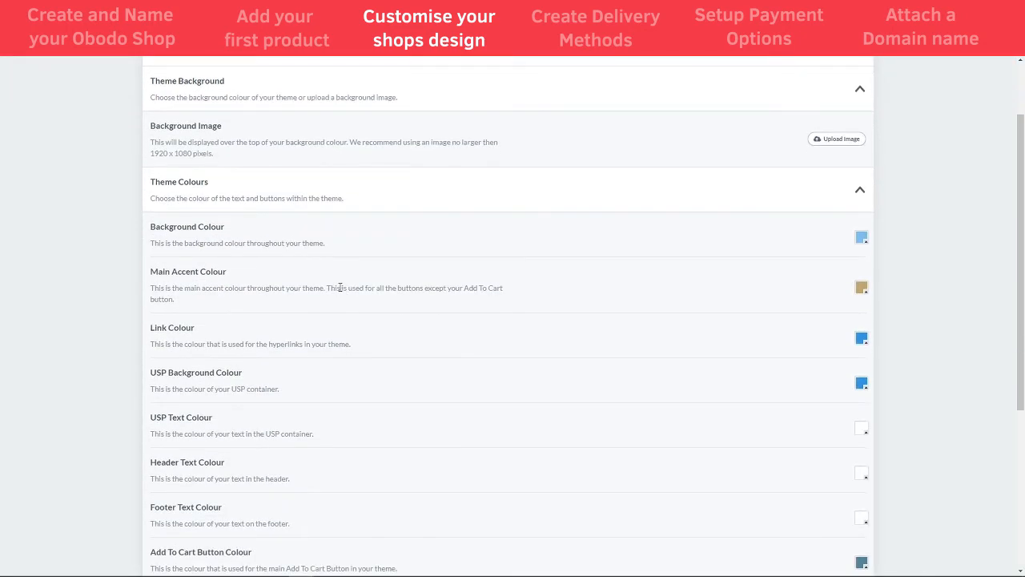
{"action": "scroll", "coordinate": [801, 232], "scroll_direction": "down", "scroll_amount": 1}
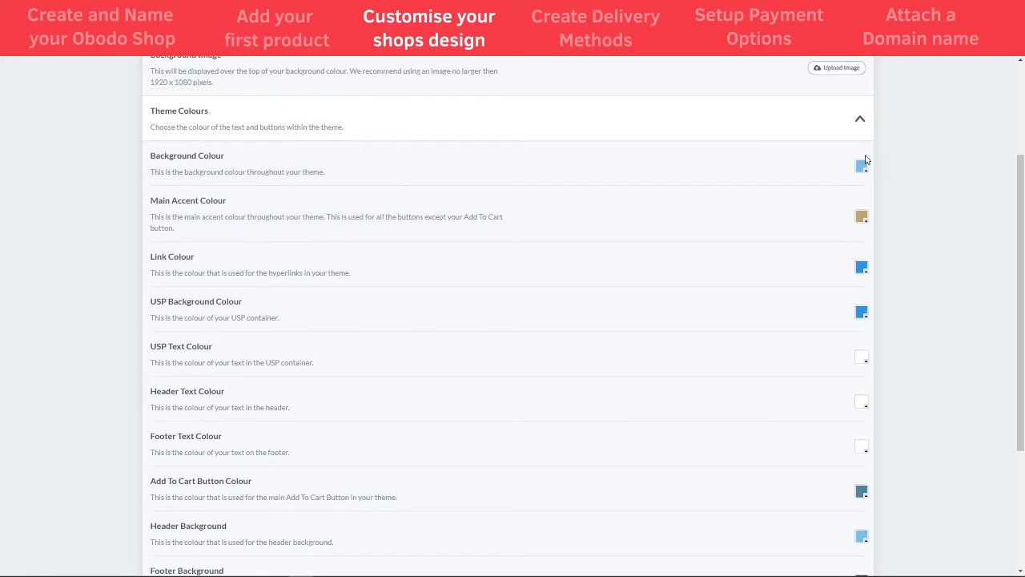
{"action": "scroll", "coordinate": [657, 245], "scroll_direction": "down", "scroll_amount": 1}
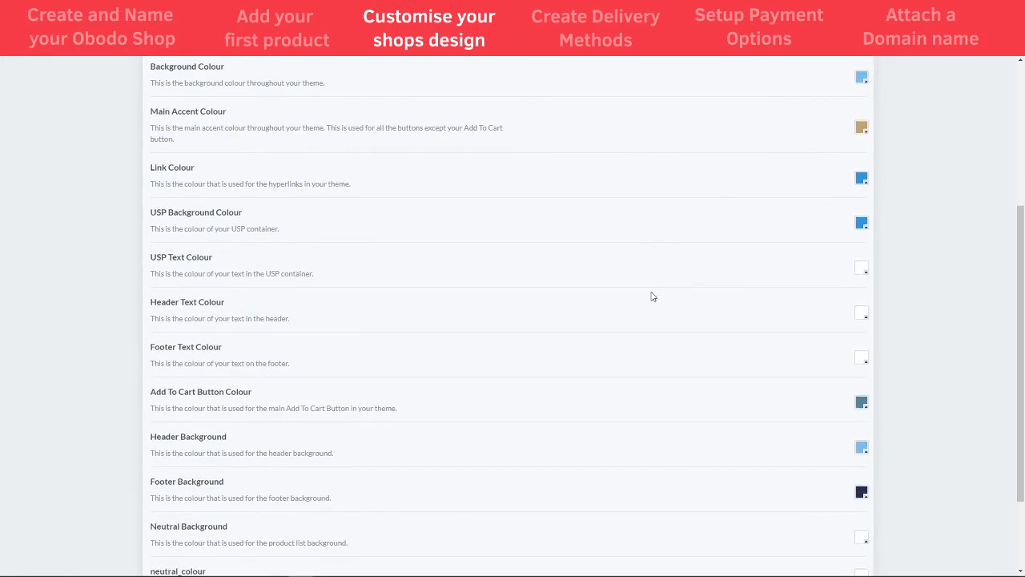
{"action": "scroll", "coordinate": [653, 296], "scroll_direction": "up", "scroll_amount": 2}
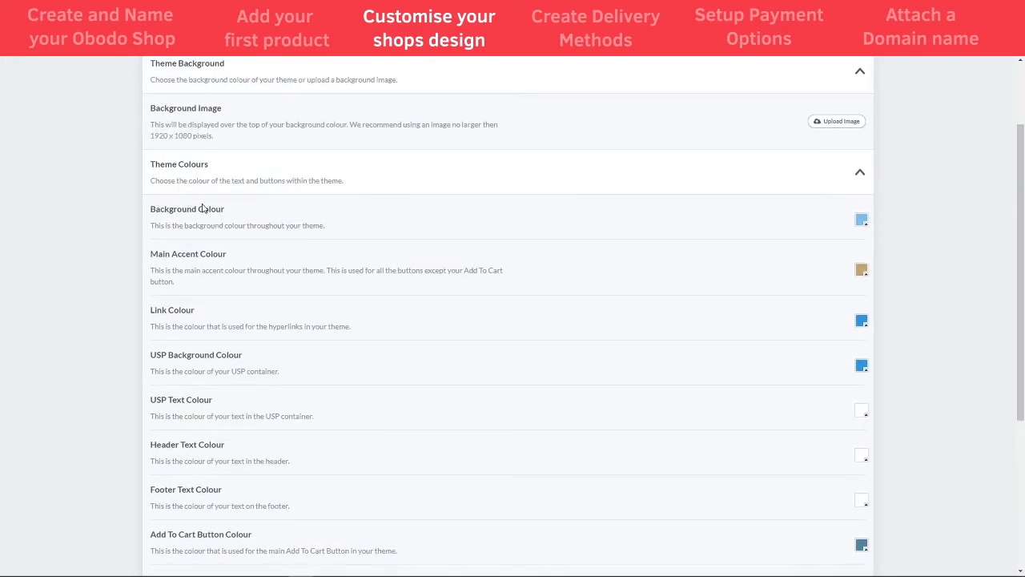
{"action": "scroll", "coordinate": [236, 266], "scroll_direction": "down", "scroll_amount": 2}
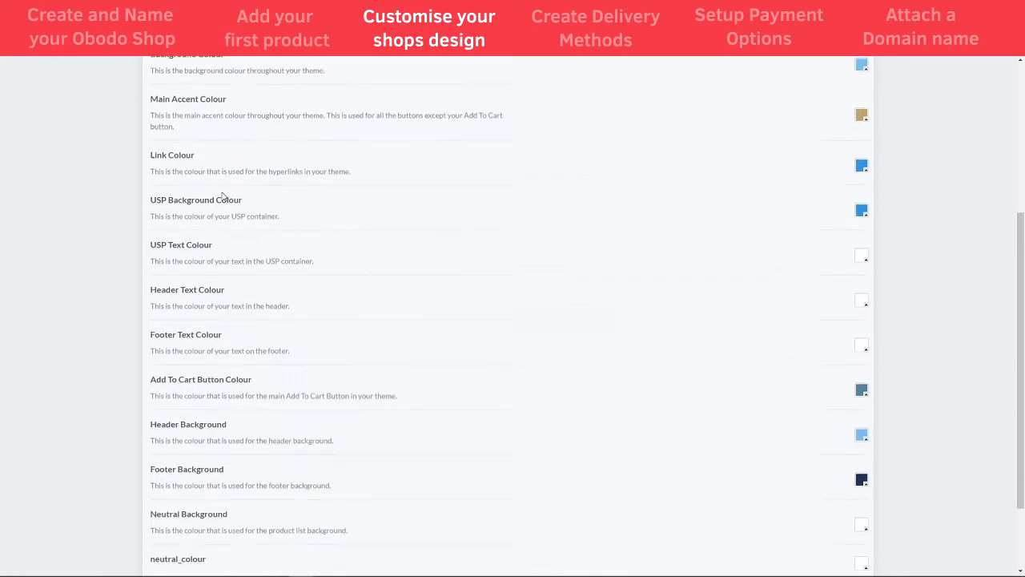
{"action": "scroll", "coordinate": [222, 196], "scroll_direction": "down", "scroll_amount": 1}
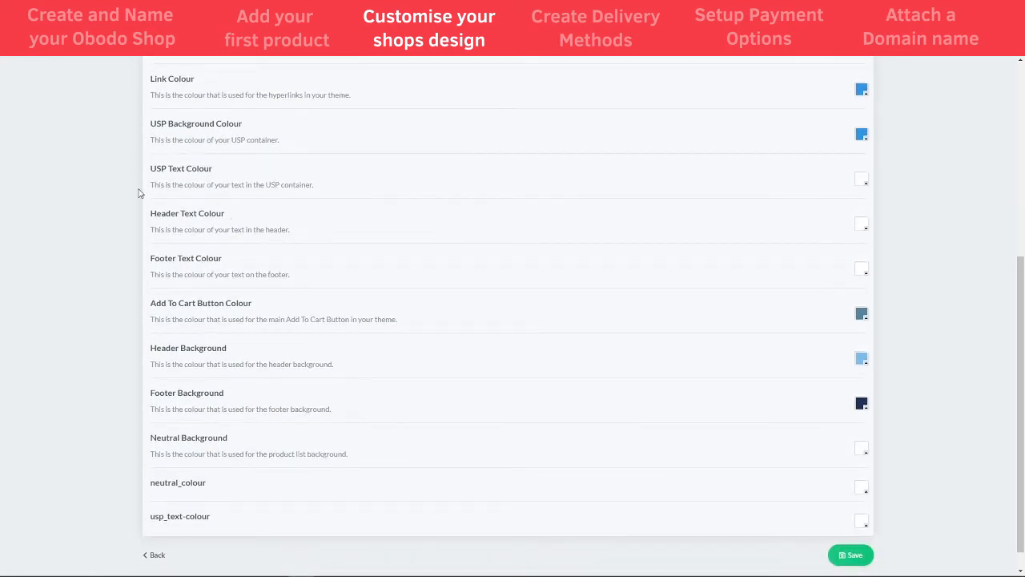
{"action": "scroll", "coordinate": [227, 396], "scroll_direction": "down", "scroll_amount": 1}
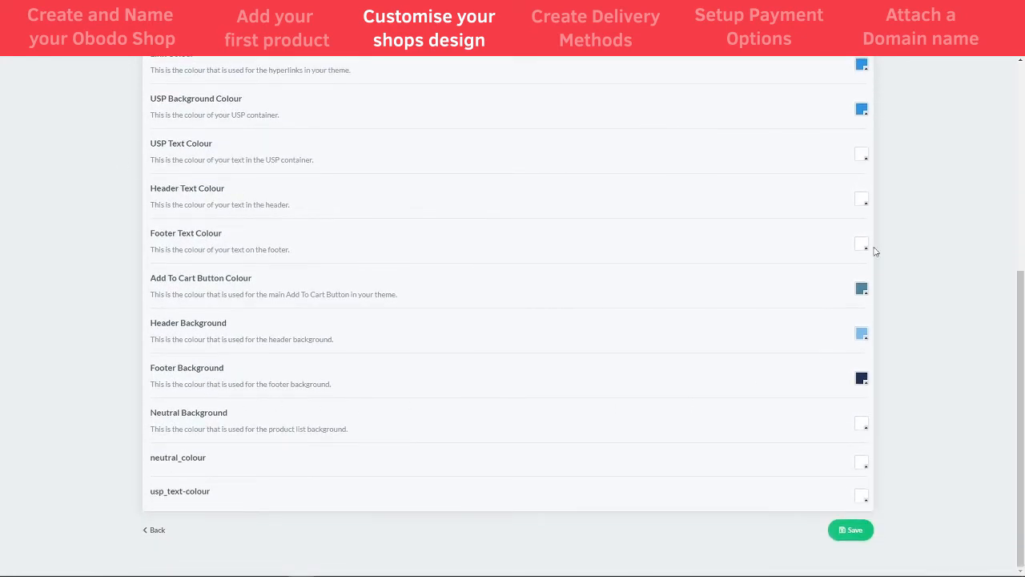
{"action": "scroll", "coordinate": [430, 317], "scroll_direction": "up", "scroll_amount": 3}
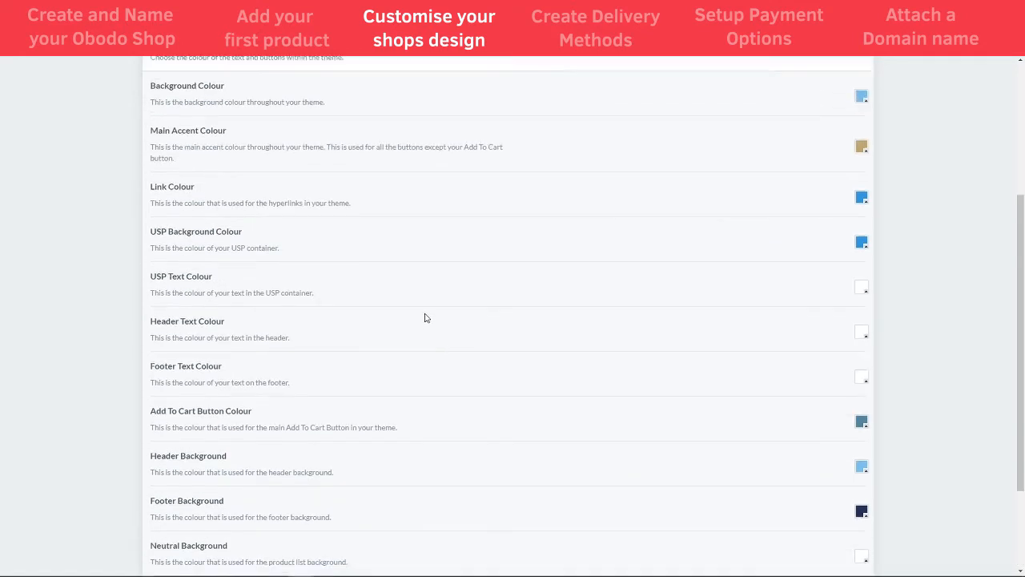
{"action": "scroll", "coordinate": [625, 341], "scroll_direction": "up", "scroll_amount": 1}
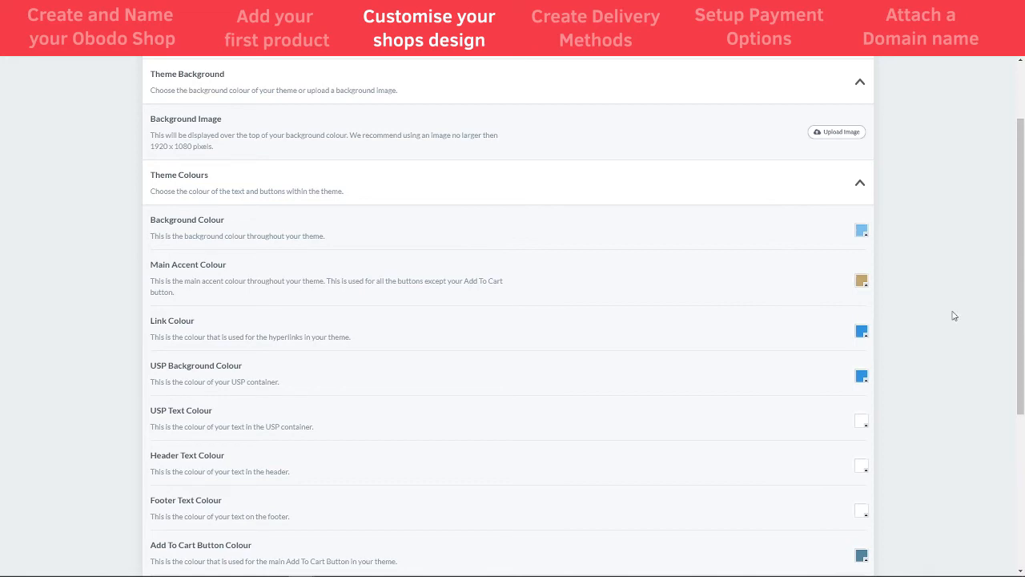
{"action": "left_click_drag", "start_coordinate": [1021, 261], "coordinate": [1024, 415]}
{"action": "scroll", "coordinate": [1022, 422], "scroll_direction": "up", "scroll_amount": 1}
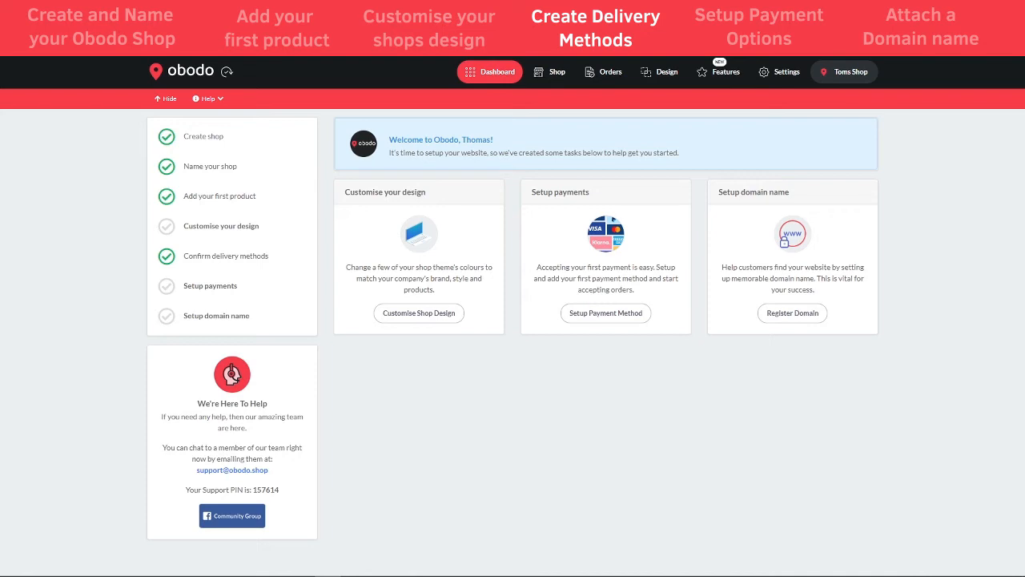
Edit the United Kingdom Local Delivery method from the Delivery settings
{"action": "left_click", "coordinate": [777, 74]}
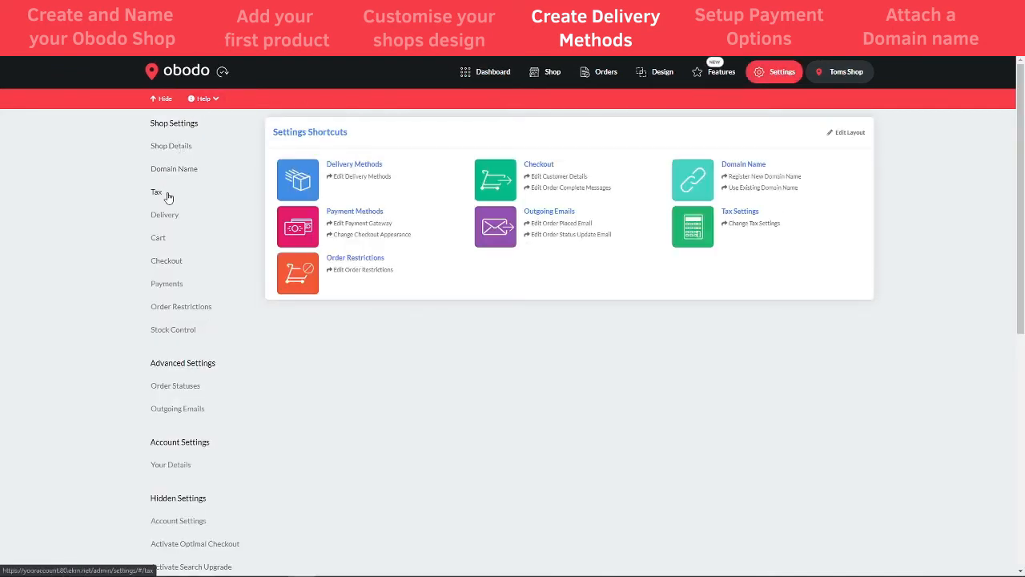
{"action": "left_click", "coordinate": [165, 217]}
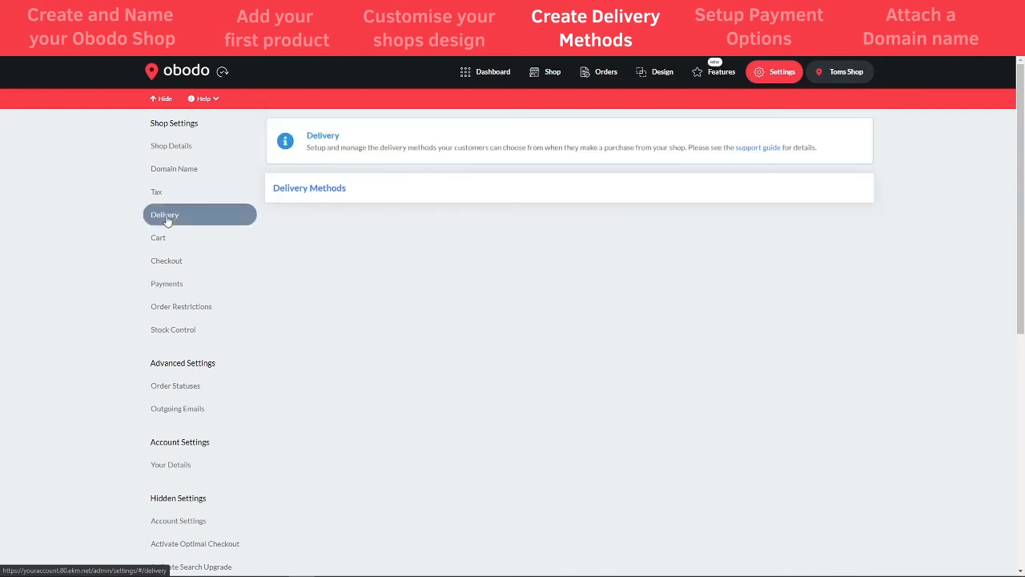
{"action": "left_click", "coordinate": [748, 234]}
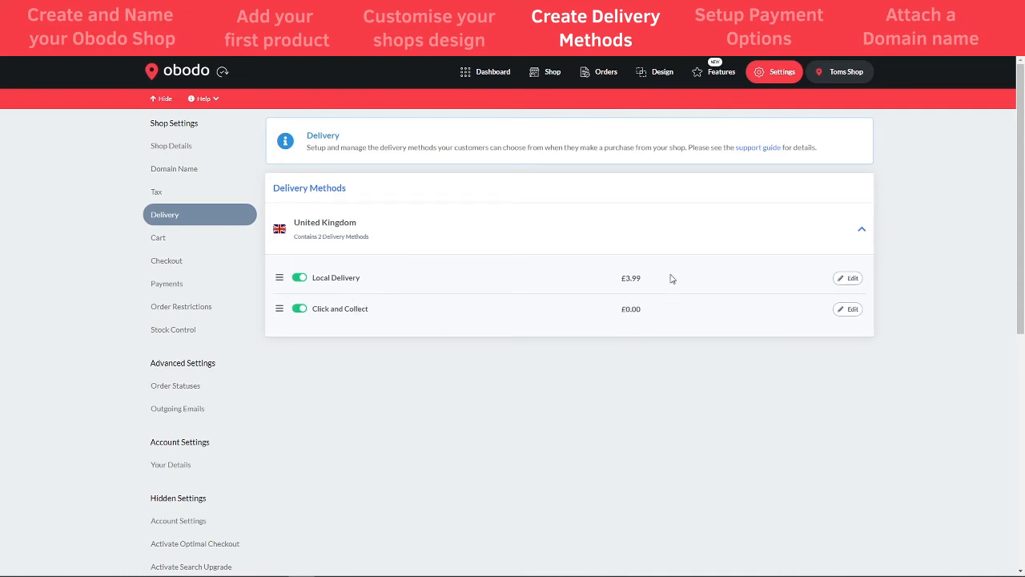
{"action": "left_click", "coordinate": [852, 280]}
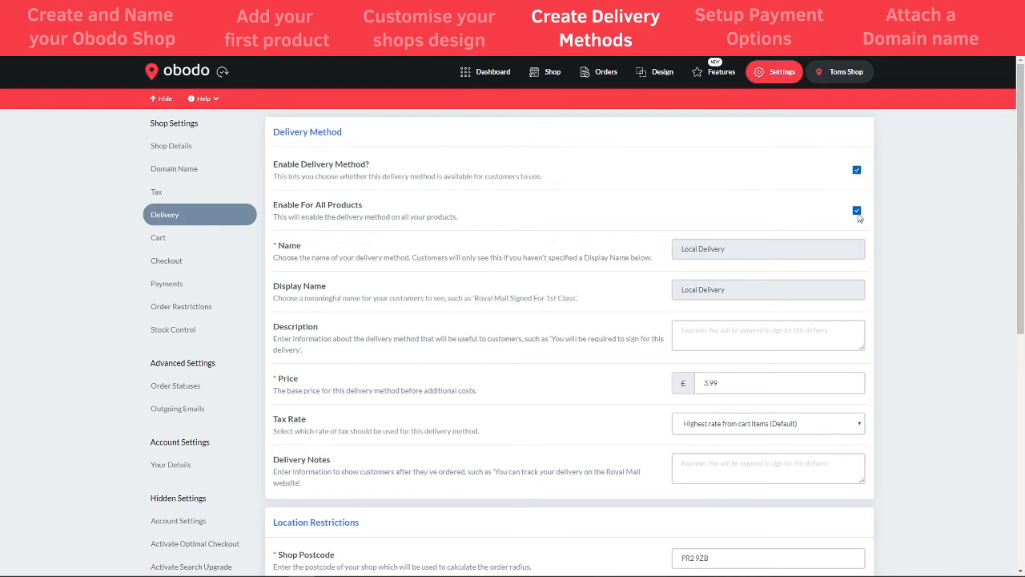
Keep the default tax rate and leave Local Delivery's notes empty
{"action": "scroll", "coordinate": [448, 213], "scroll_direction": "down", "scroll_amount": 1}
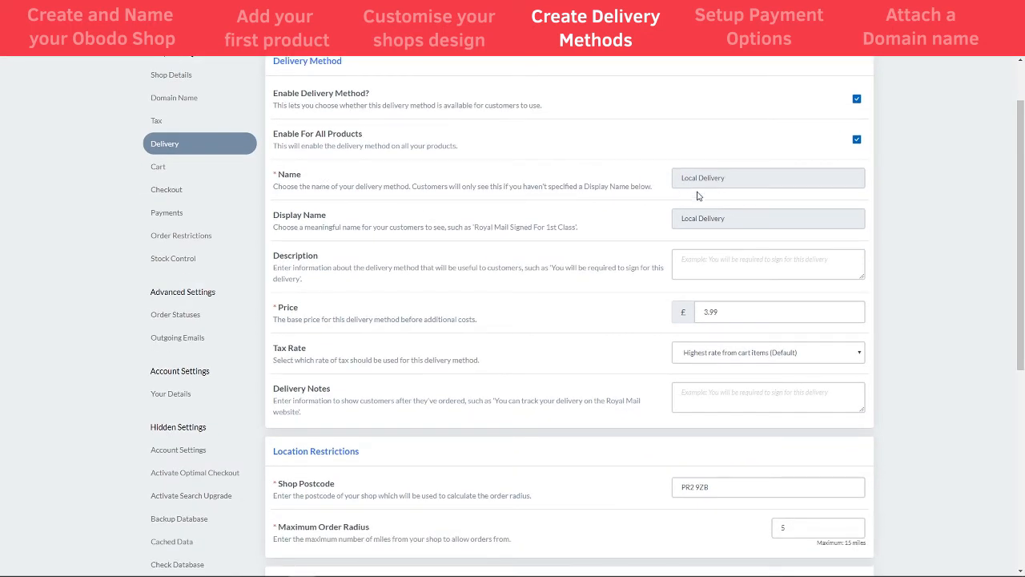
{"action": "scroll", "coordinate": [585, 225], "scroll_direction": "down", "scroll_amount": 1}
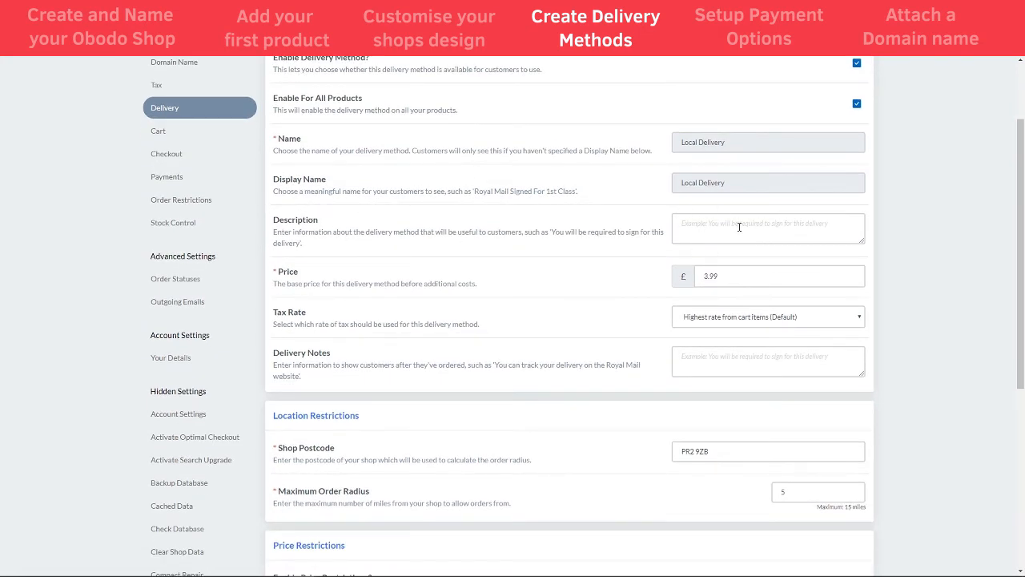
{"action": "scroll", "coordinate": [600, 318], "scroll_direction": "up", "scroll_amount": 1}
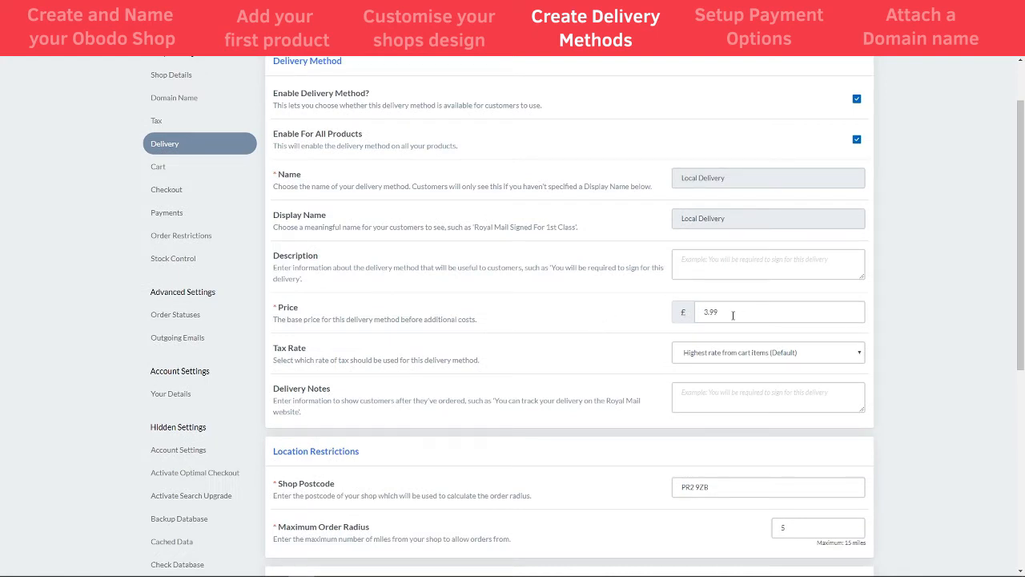
{"action": "scroll", "coordinate": [711, 311], "scroll_direction": "down", "scroll_amount": 1}
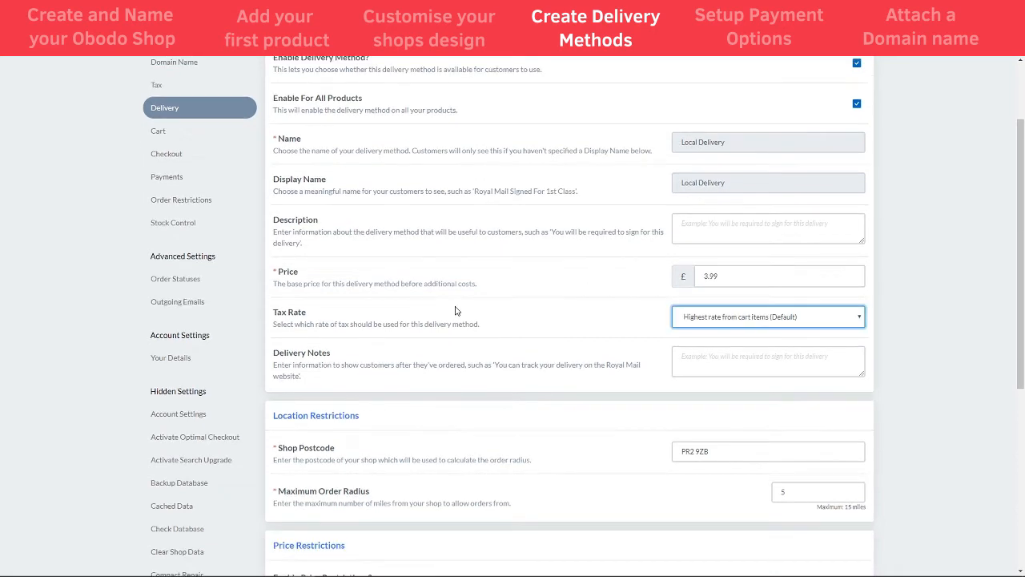
{"action": "left_click", "coordinate": [728, 324]}
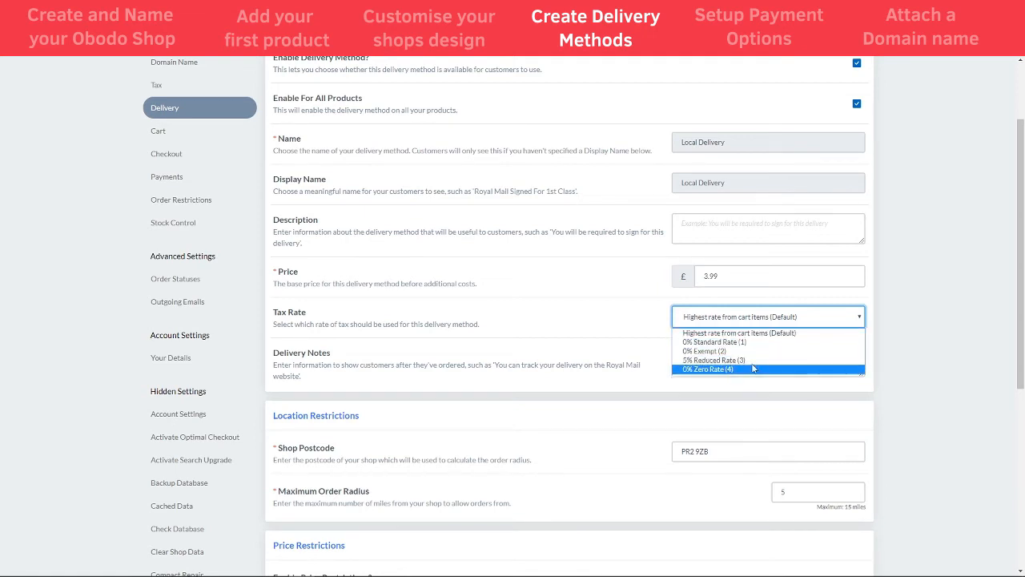
{"action": "left_click", "coordinate": [801, 332]}
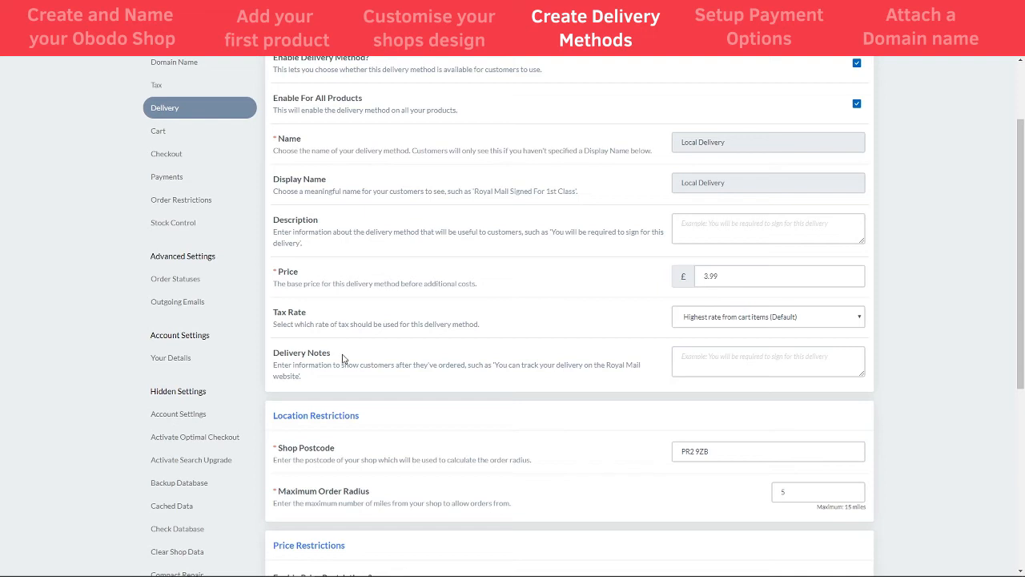
{"action": "left_click", "coordinate": [756, 362]}
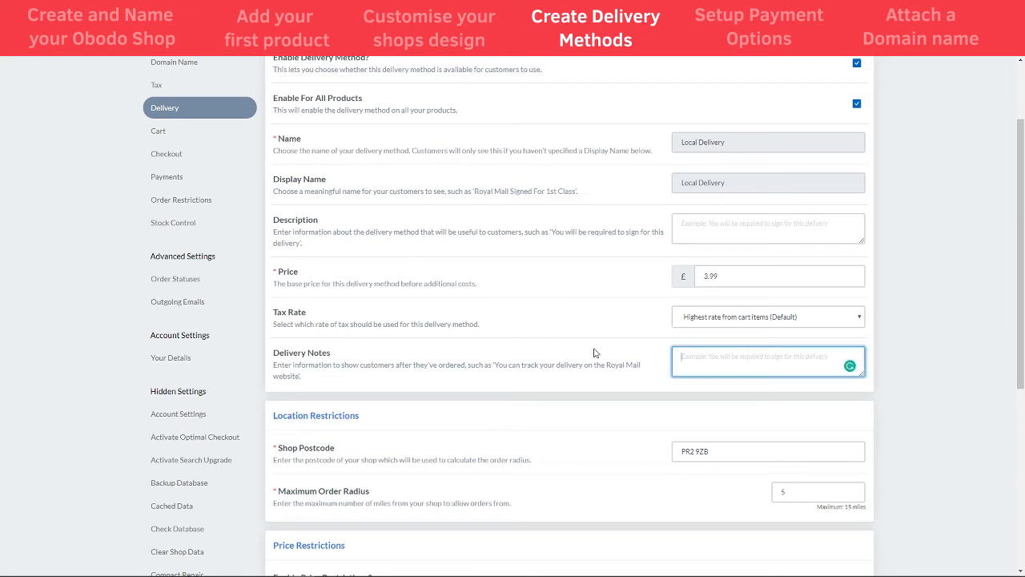
{"action": "left_click", "coordinate": [594, 355]}
Set the maximum order radius from the shop postcode to 15 miles
{"action": "scroll", "coordinate": [593, 357], "scroll_direction": "down", "scroll_amount": 1}
{"action": "scroll", "coordinate": [591, 358], "scroll_direction": "down", "scroll_amount": 1}
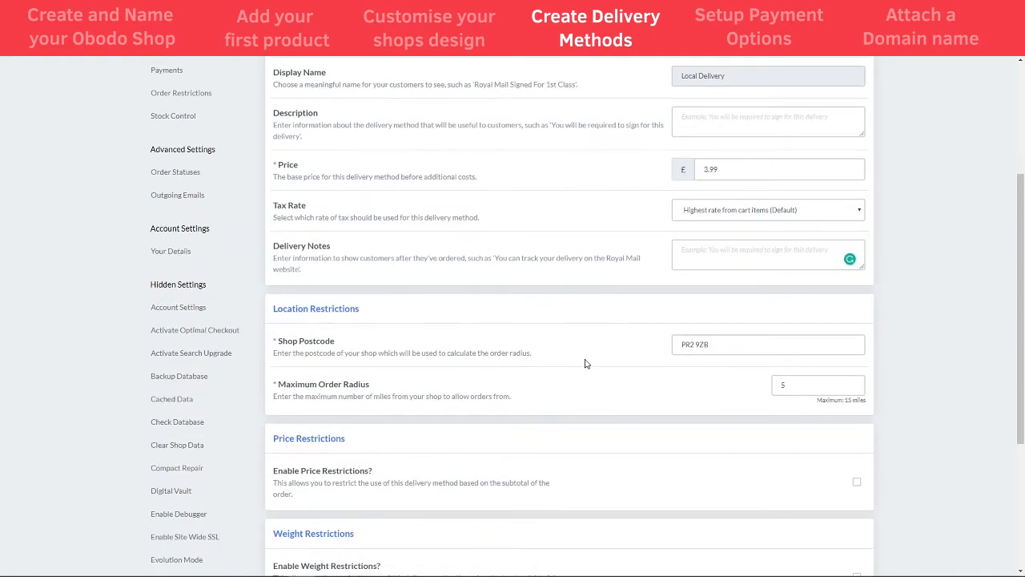
{"action": "scroll", "coordinate": [480, 356], "scroll_direction": "down", "scroll_amount": 1}
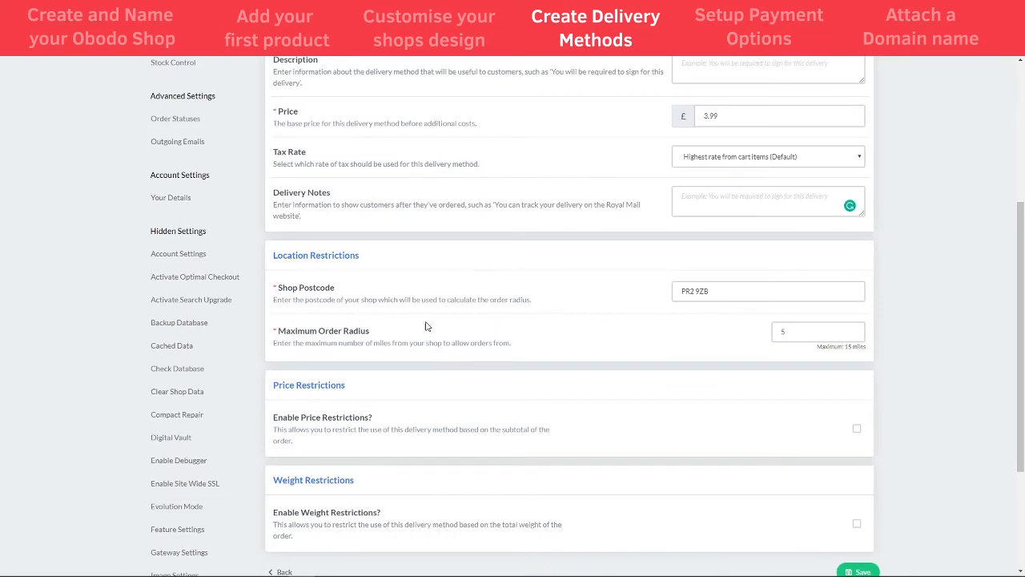
{"action": "left_click", "coordinate": [716, 293]}
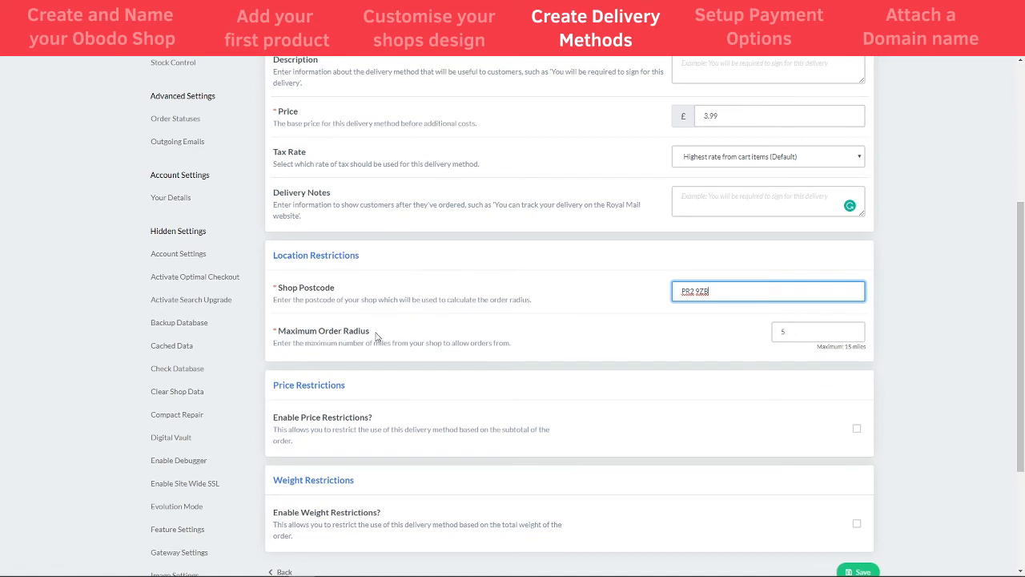
{"action": "left_click", "coordinate": [781, 331]}
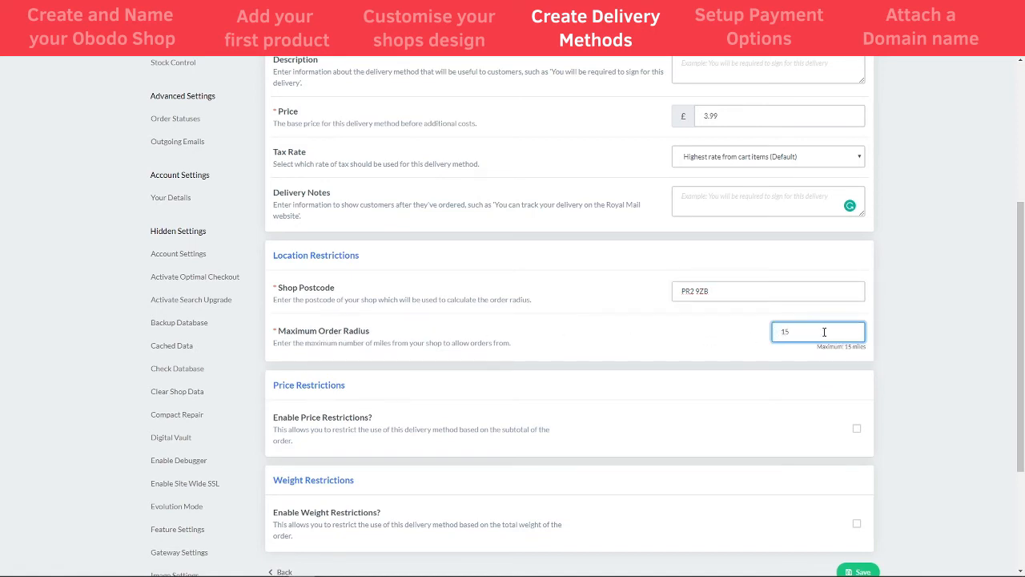
{"action": "type", "text": "15"}
{"action": "left_click", "coordinate": [848, 349]}
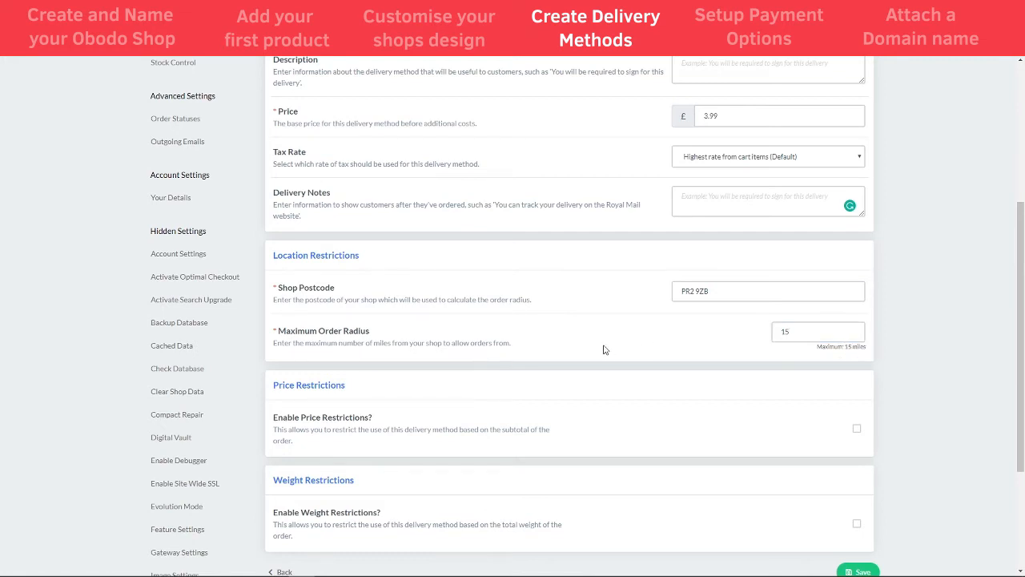
{"action": "scroll", "coordinate": [460, 366], "scroll_direction": "down", "scroll_amount": 1}
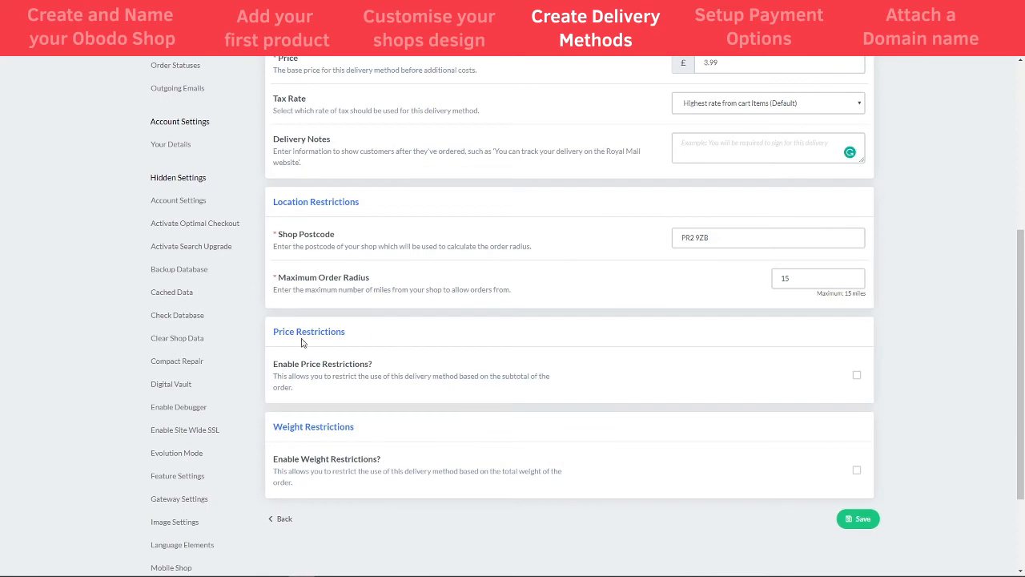
Enable price restrictions with a £10 minimum order value
{"action": "left_click", "coordinate": [857, 375]}
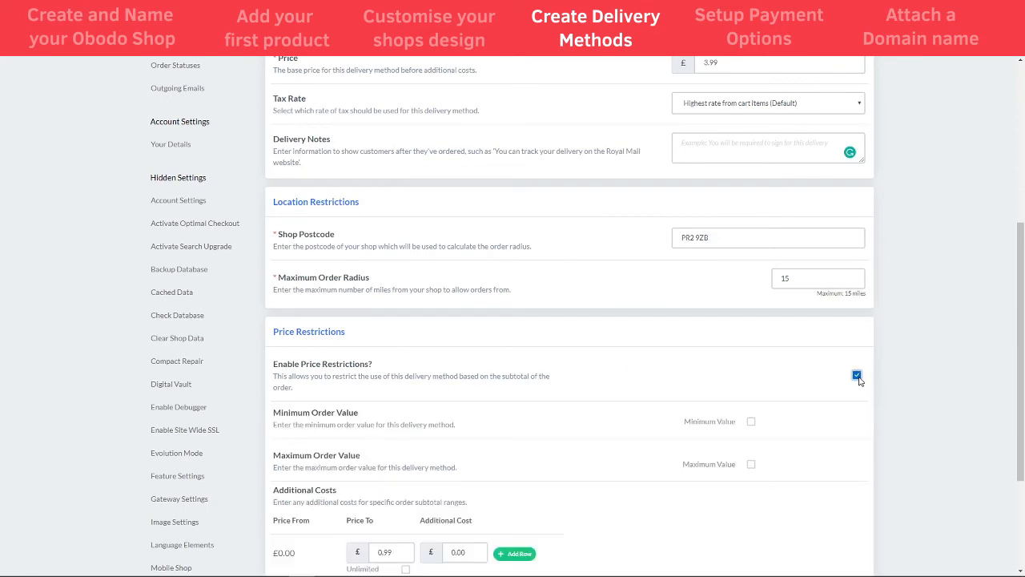
{"action": "scroll", "coordinate": [582, 384], "scroll_direction": "down", "scroll_amount": 2}
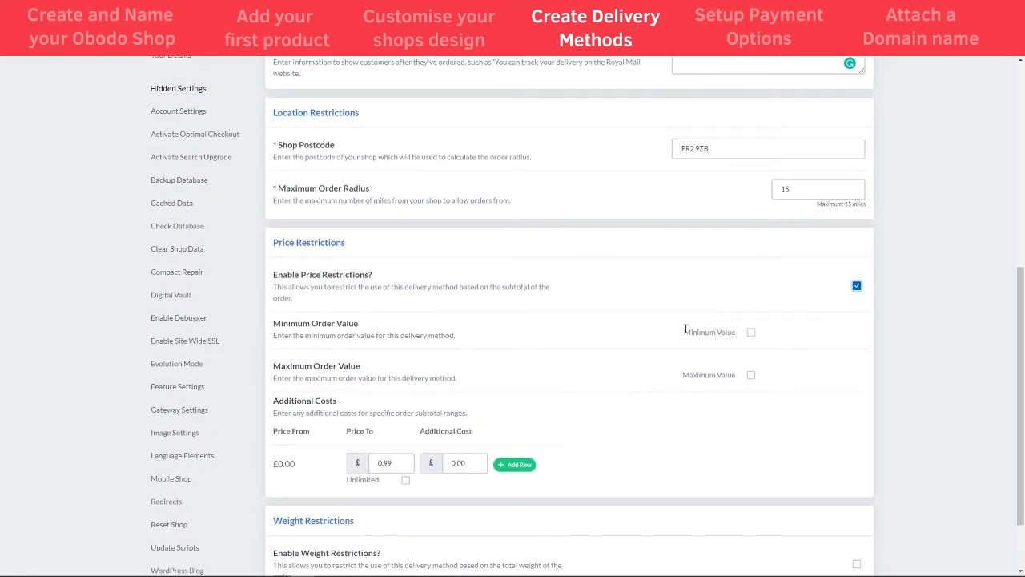
{"action": "left_click", "coordinate": [752, 332]}
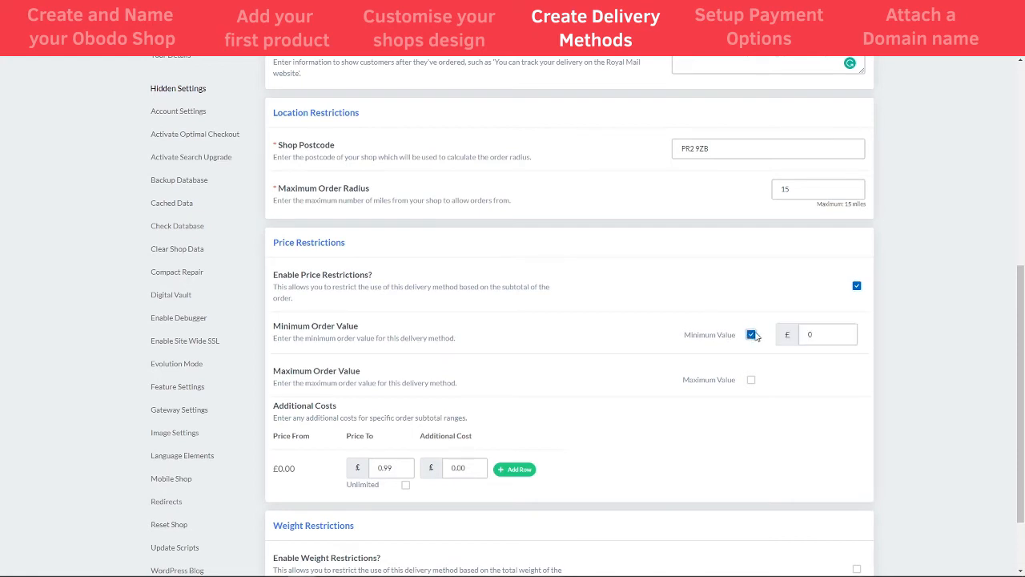
{"action": "double_click", "coordinate": [808, 334]}
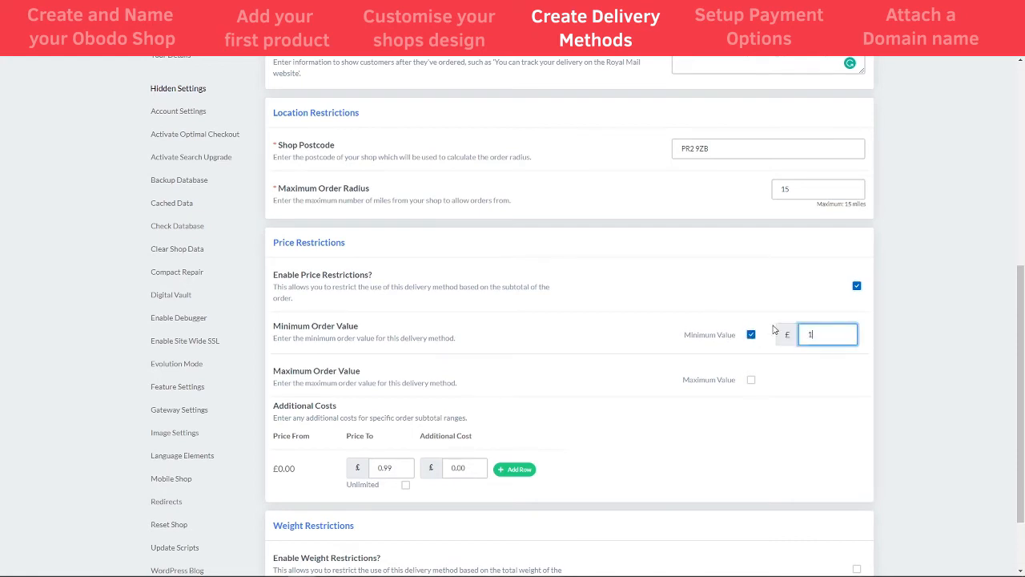
{"action": "left_click", "coordinate": [768, 292]}
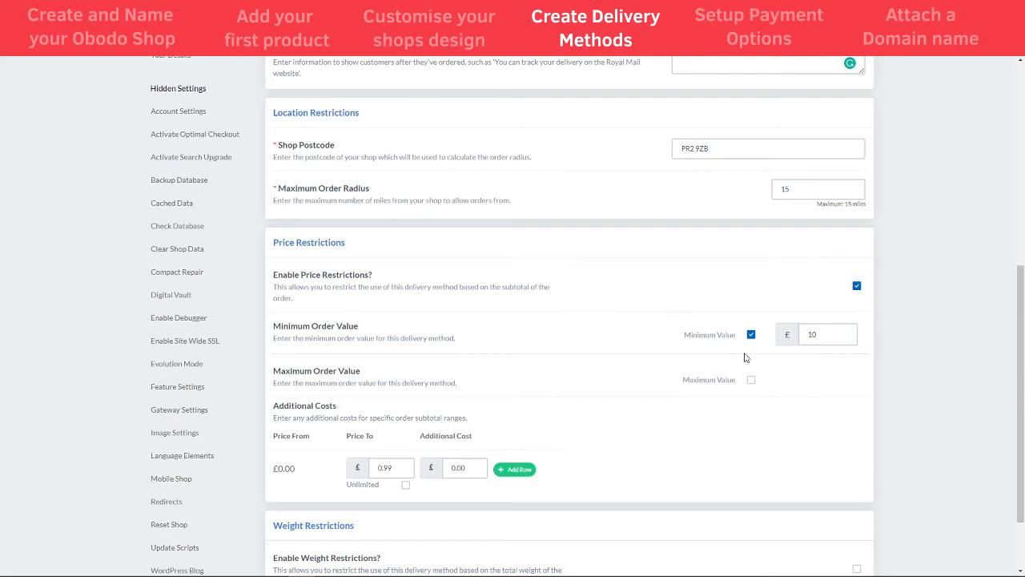
{"action": "scroll", "coordinate": [681, 356], "scroll_direction": "down", "scroll_amount": 1}
{"action": "scroll", "coordinate": [560, 312], "scroll_direction": "down", "scroll_amount": 2}
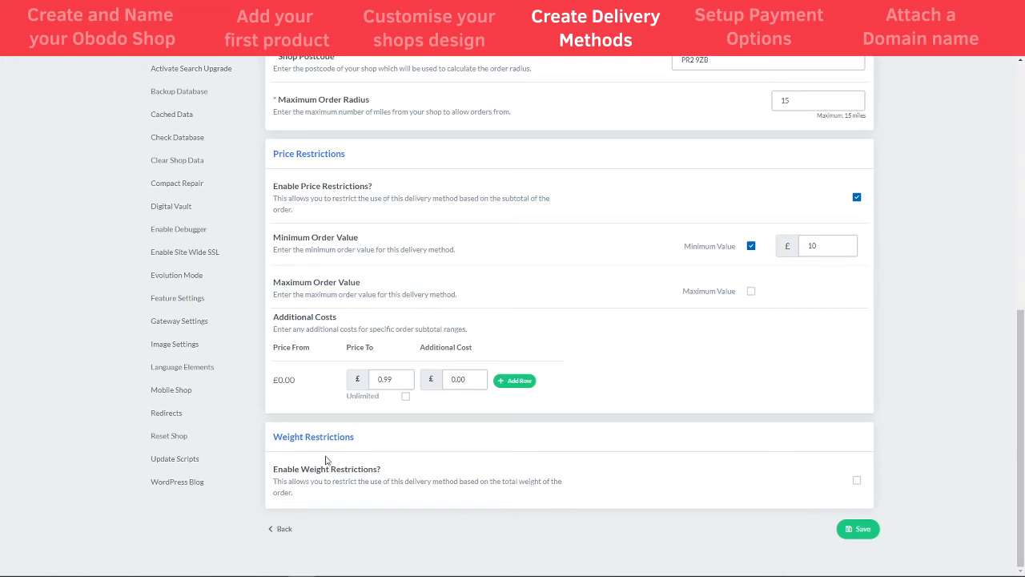
Turn on weight restrictions, save Local Delivery, and go back to the dashboard
{"action": "left_click", "coordinate": [857, 480]}
{"action": "scroll", "coordinate": [856, 415], "scroll_direction": "down", "scroll_amount": 3}
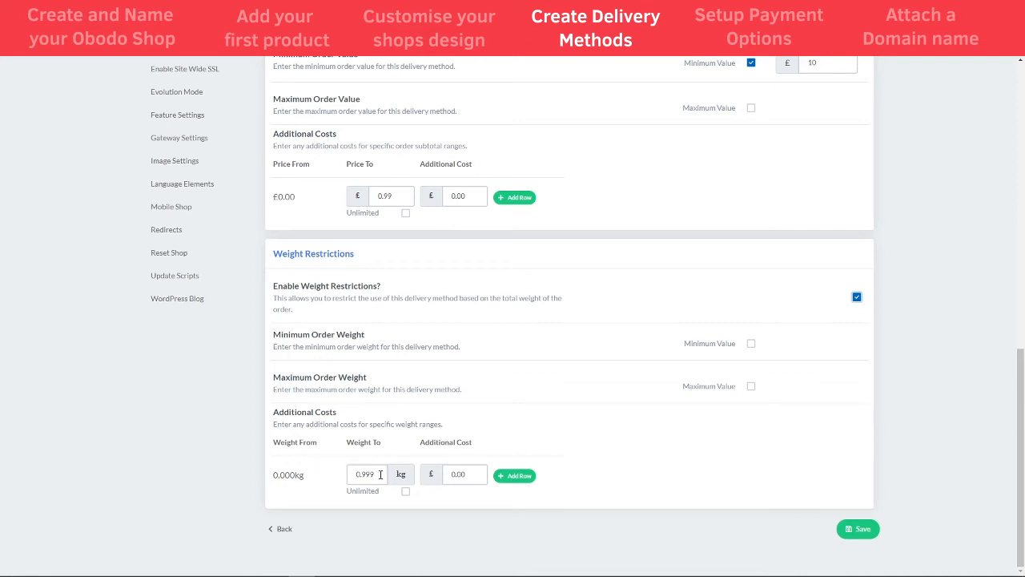
{"action": "scroll", "coordinate": [597, 451], "scroll_direction": "up", "scroll_amount": 5}
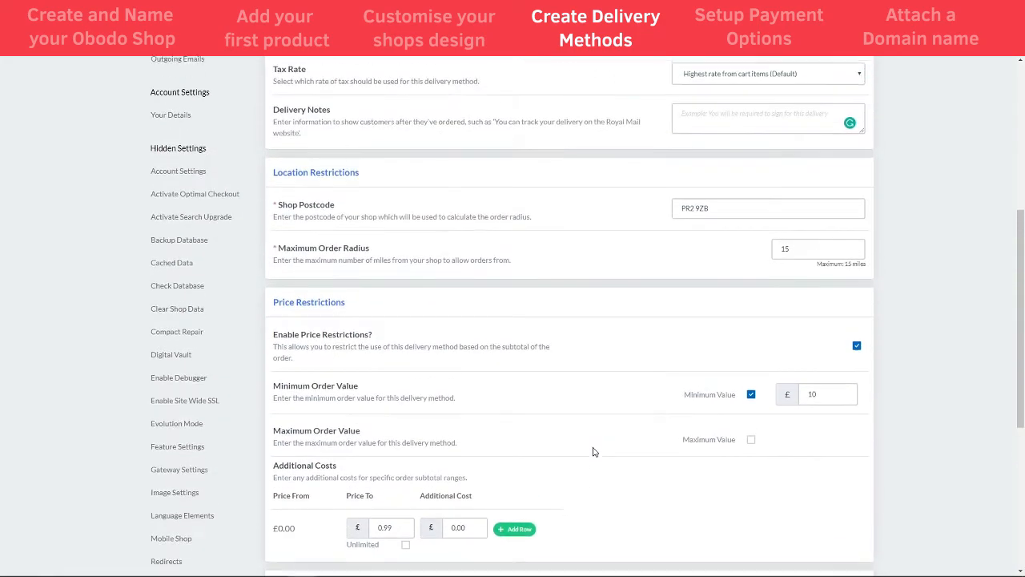
{"action": "left_click_drag", "start_coordinate": [1024, 288], "coordinate": [1023, 458]}
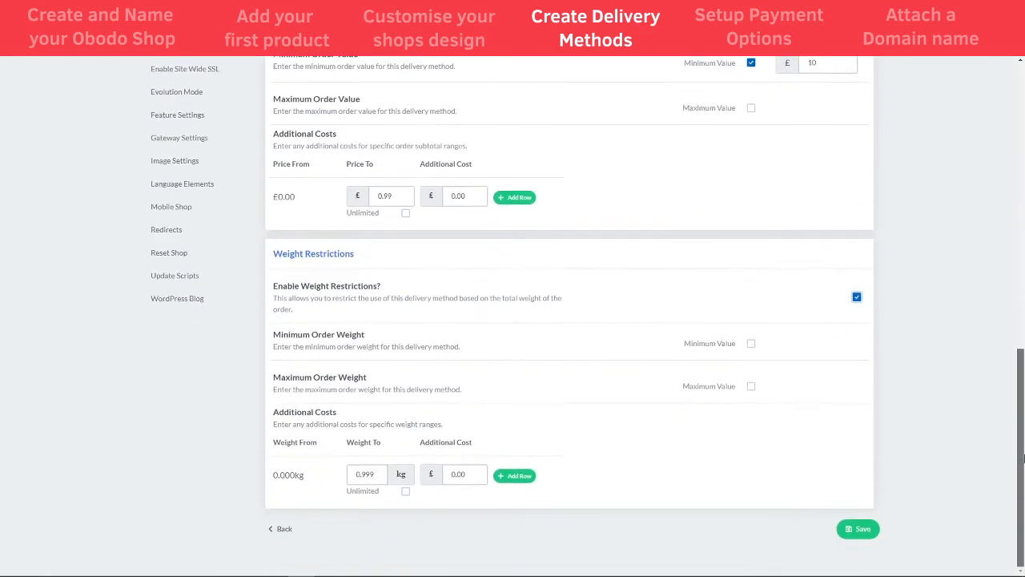
{"action": "left_click", "coordinate": [858, 530]}
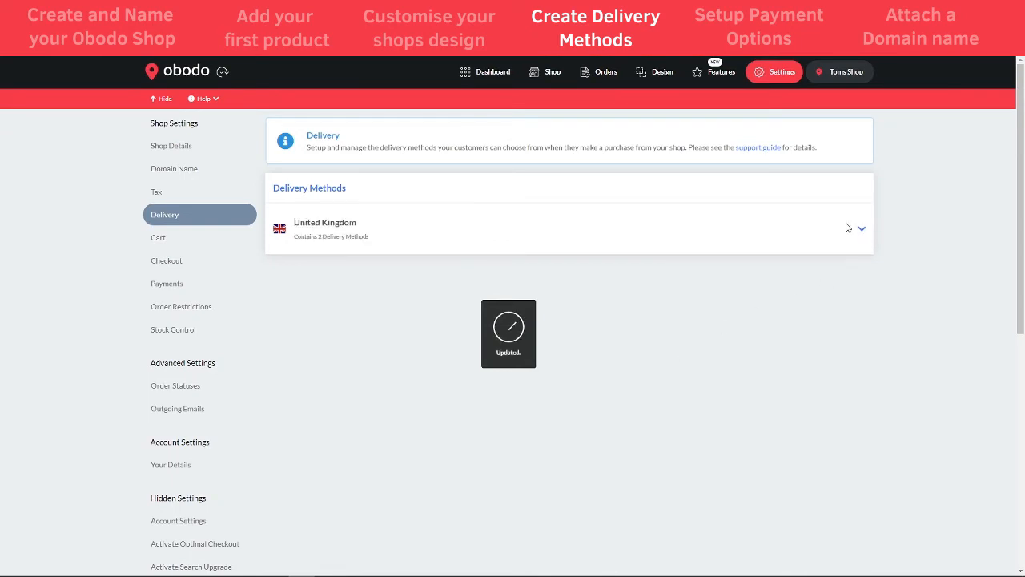
{"action": "left_click", "coordinate": [847, 228]}
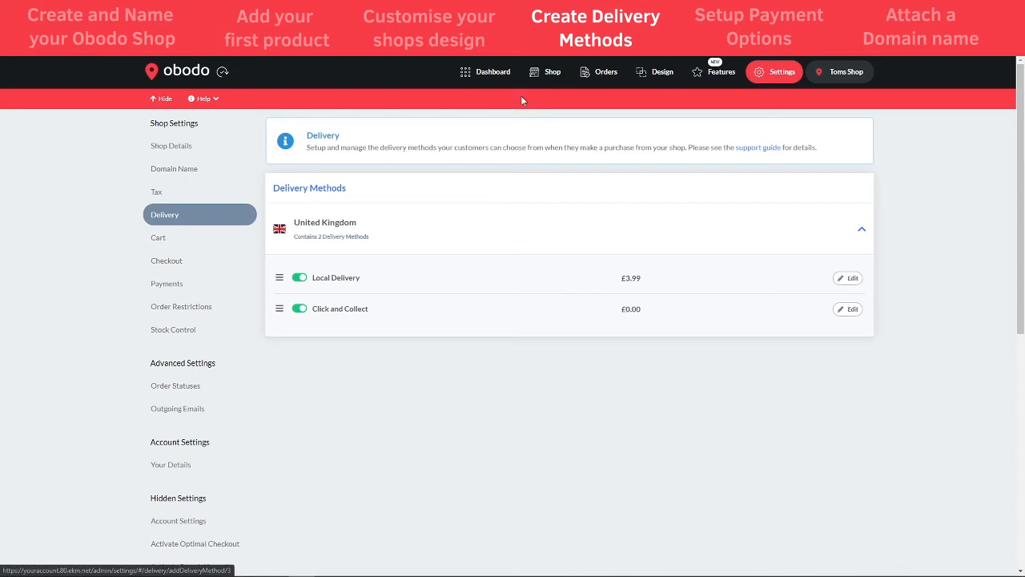
{"action": "left_click", "coordinate": [491, 73]}
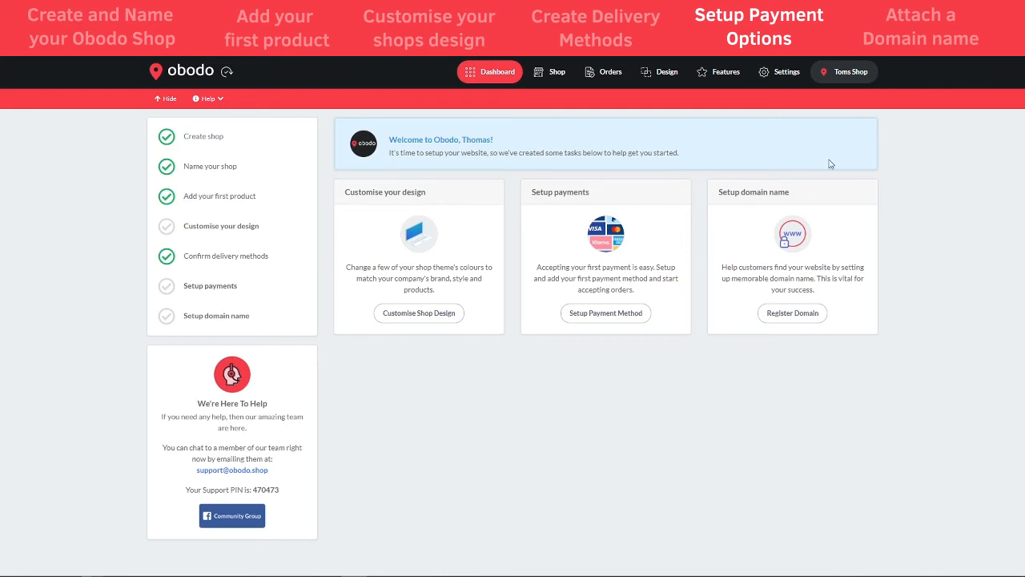
Open the Payments section of the shop settings showing Stripe configuration
{"action": "left_click", "coordinate": [781, 73]}
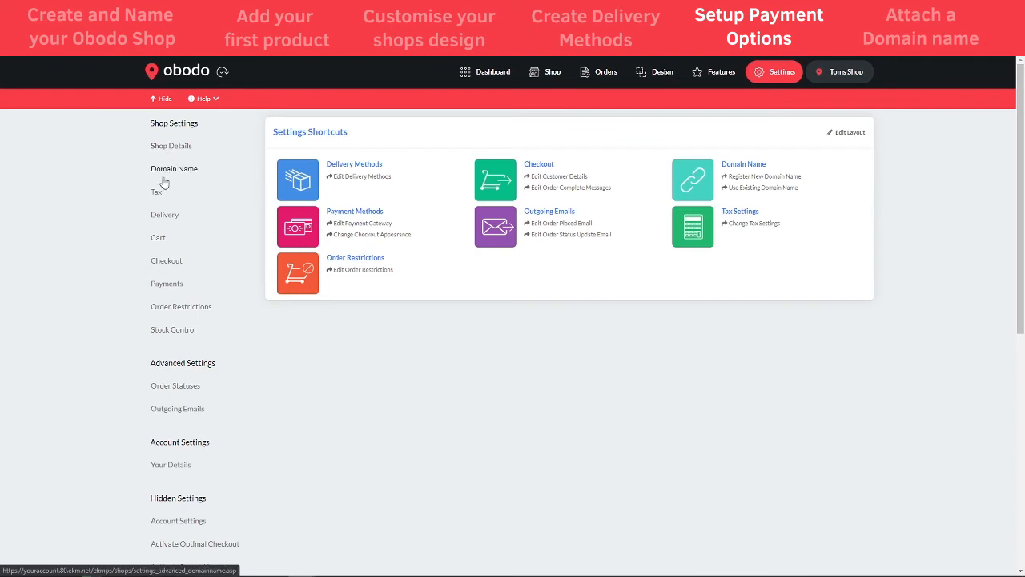
{"action": "left_click", "coordinate": [169, 288]}
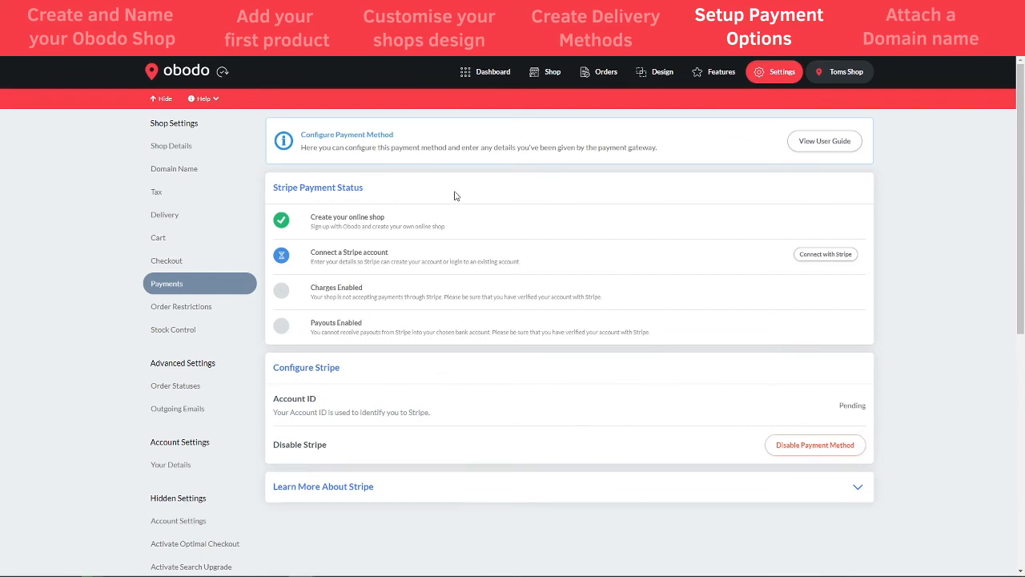
{"action": "left_click", "coordinate": [817, 148]}
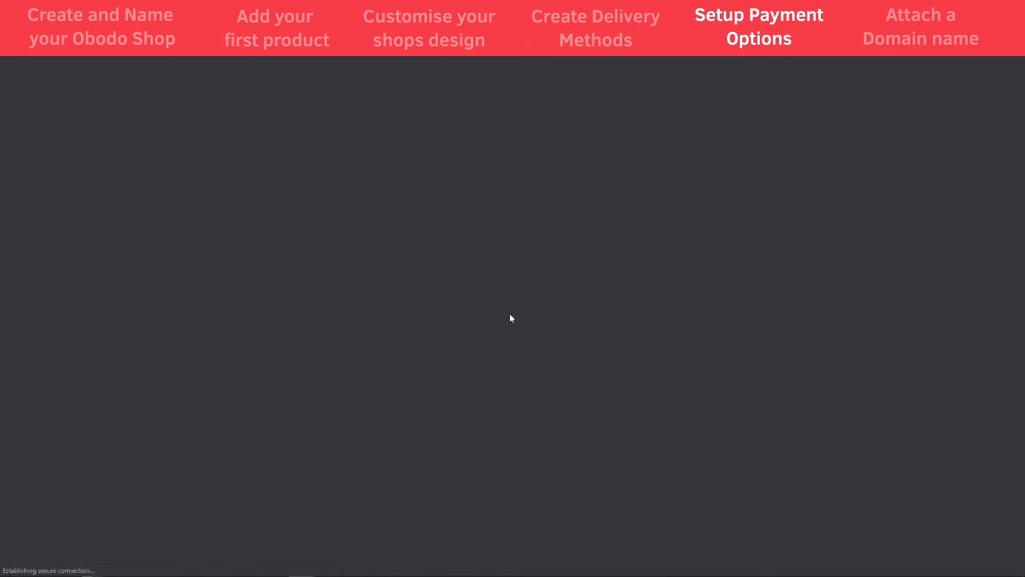
{"action": "scroll", "coordinate": [506, 309], "scroll_direction": "down", "scroll_amount": 3}
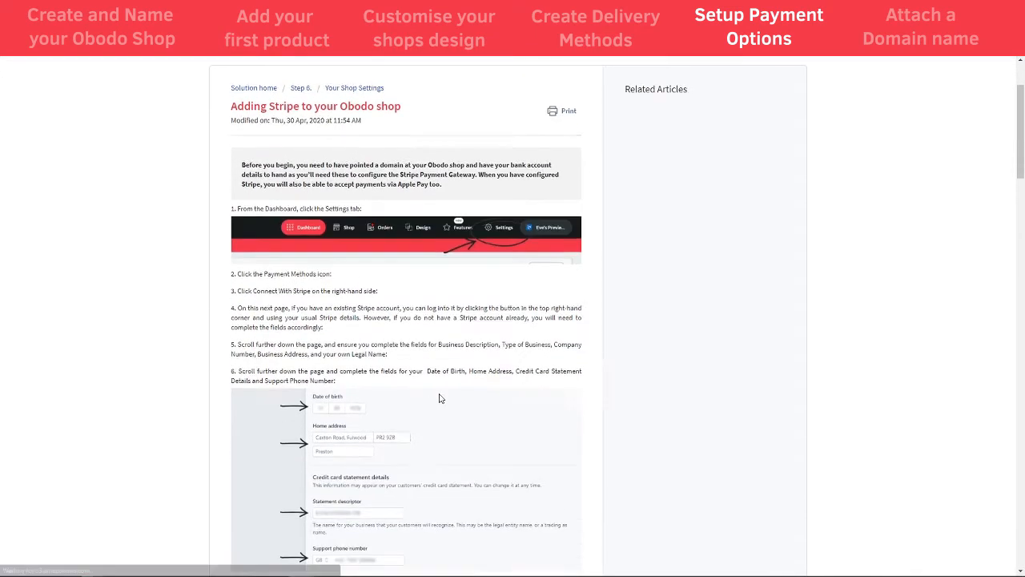
{"action": "scroll", "coordinate": [440, 349], "scroll_direction": "down", "scroll_amount": 5}
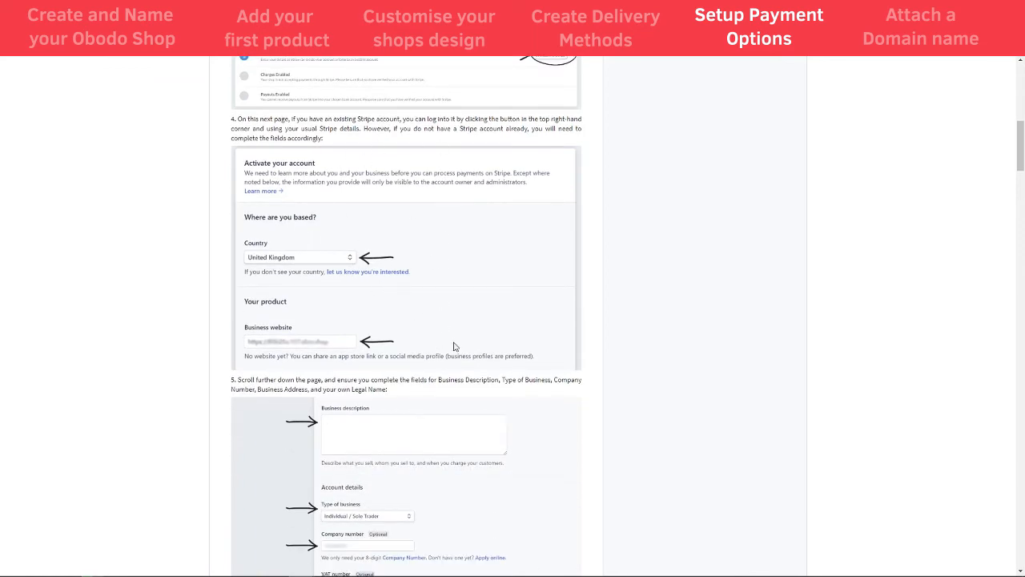
{"action": "scroll", "coordinate": [453, 345], "scroll_direction": "up", "scroll_amount": 1}
{"action": "scroll", "coordinate": [458, 323], "scroll_direction": "down", "scroll_amount": 2}
{"action": "scroll", "coordinate": [391, 376], "scroll_direction": "down", "scroll_amount": 7}
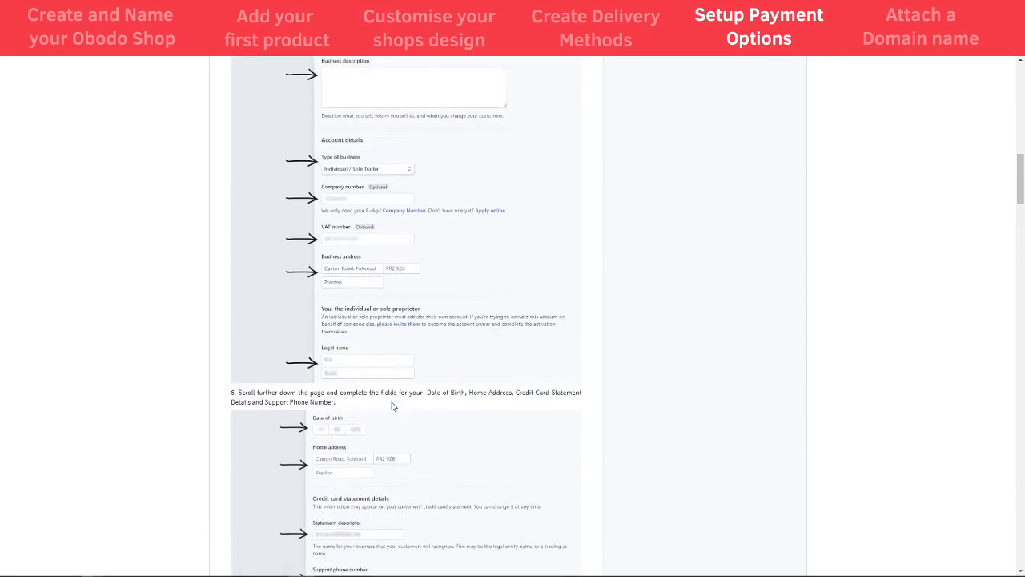
{"action": "scroll", "coordinate": [392, 408], "scroll_direction": "down", "scroll_amount": 10}
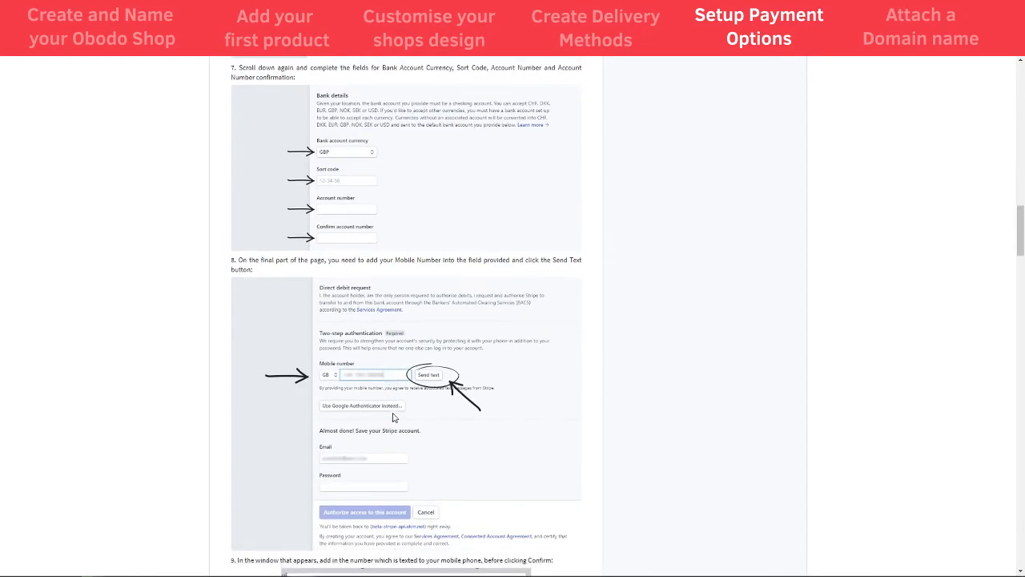
{"action": "left_click_drag", "start_coordinate": [1020, 279], "coordinate": [1021, 140]}
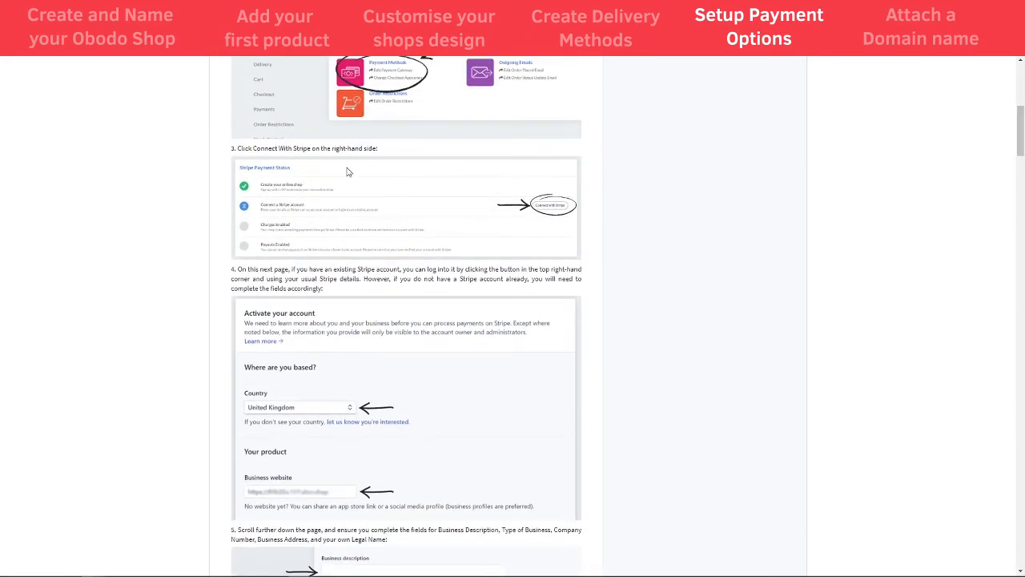
{"action": "scroll", "coordinate": [558, 251], "scroll_direction": "up", "scroll_amount": 1}
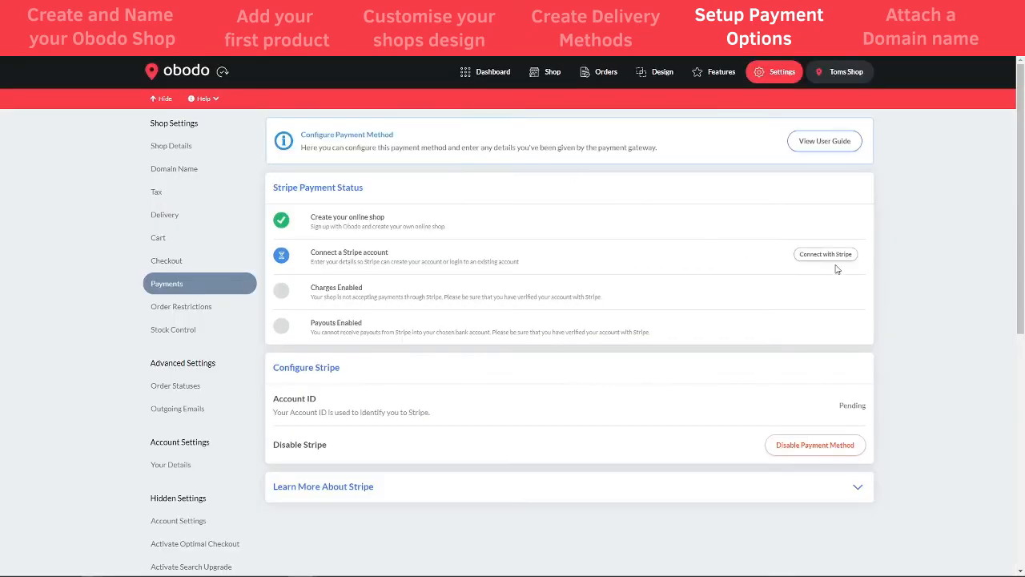
Start connecting a Stripe account and review the prefilled activation form
{"action": "left_click", "coordinate": [825, 255]}
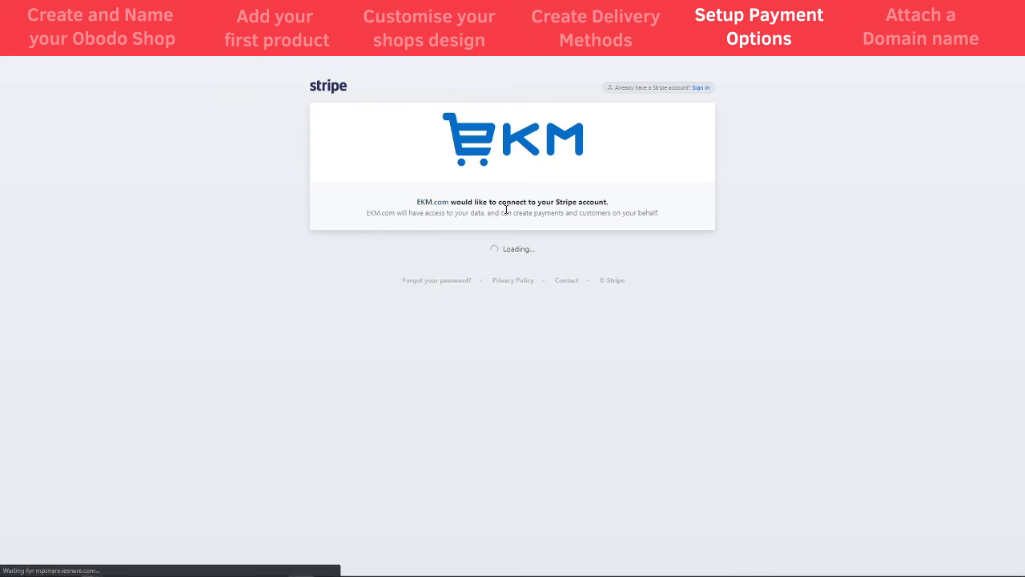
{"action": "scroll", "coordinate": [463, 382], "scroll_direction": "down", "scroll_amount": 2}
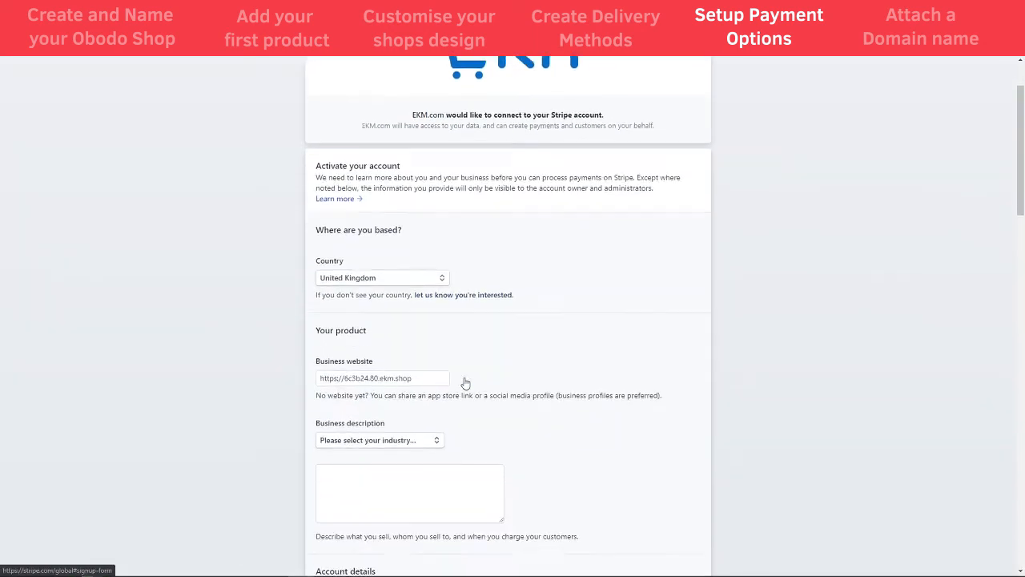
{"action": "scroll", "coordinate": [450, 193], "scroll_direction": "down", "scroll_amount": 4}
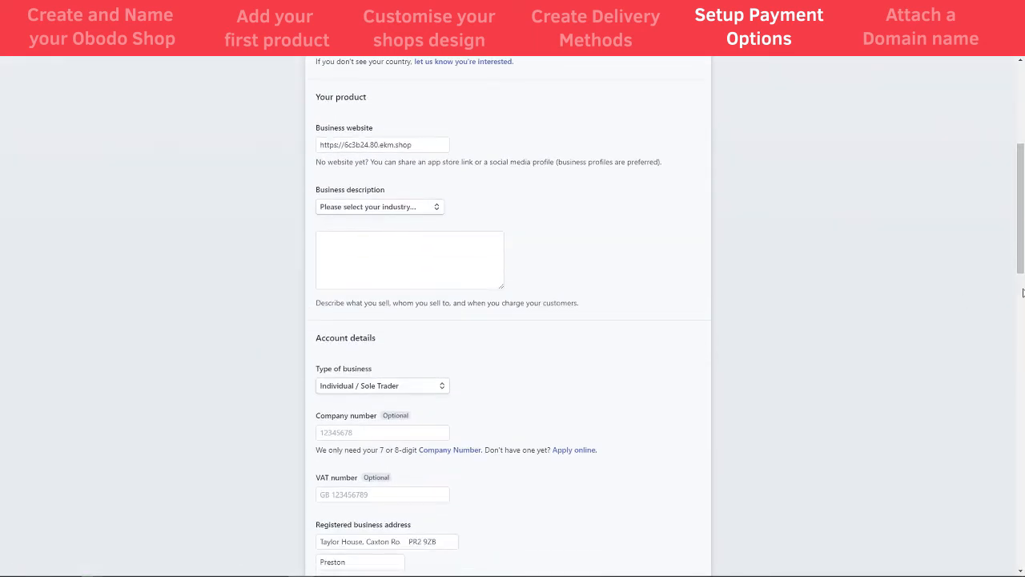
{"action": "left_click_drag", "start_coordinate": [1021, 293], "coordinate": [1021, 512]}
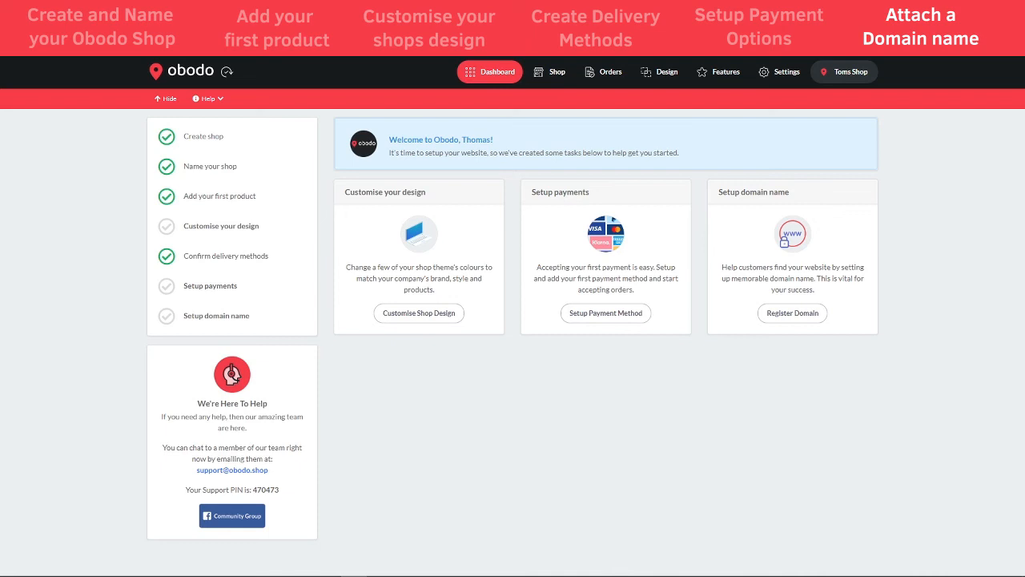
Go to the shop's Domain Name settings and scroll to the ekmDomains section
{"action": "left_click", "coordinate": [777, 76]}
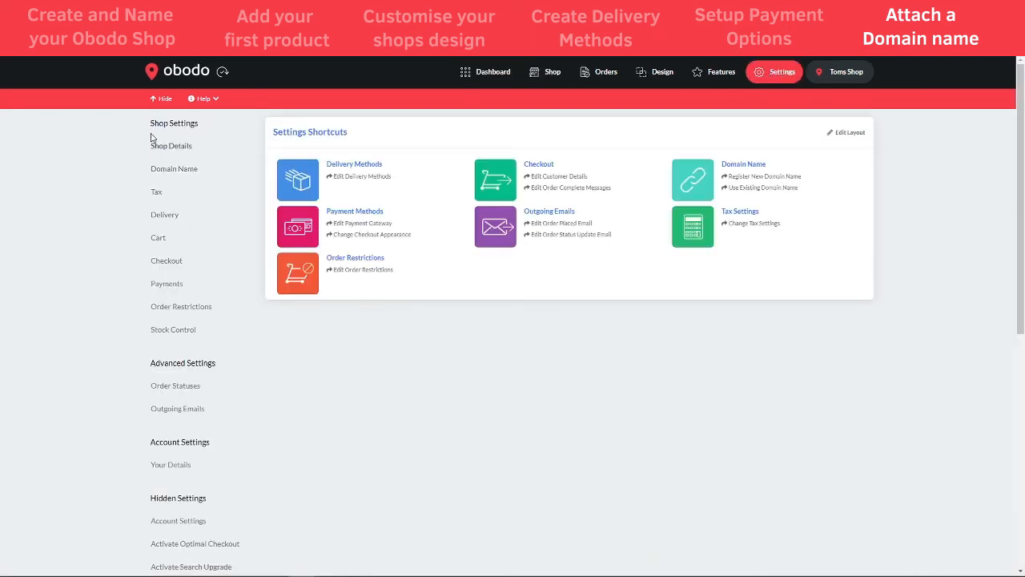
{"action": "left_click", "coordinate": [170, 174]}
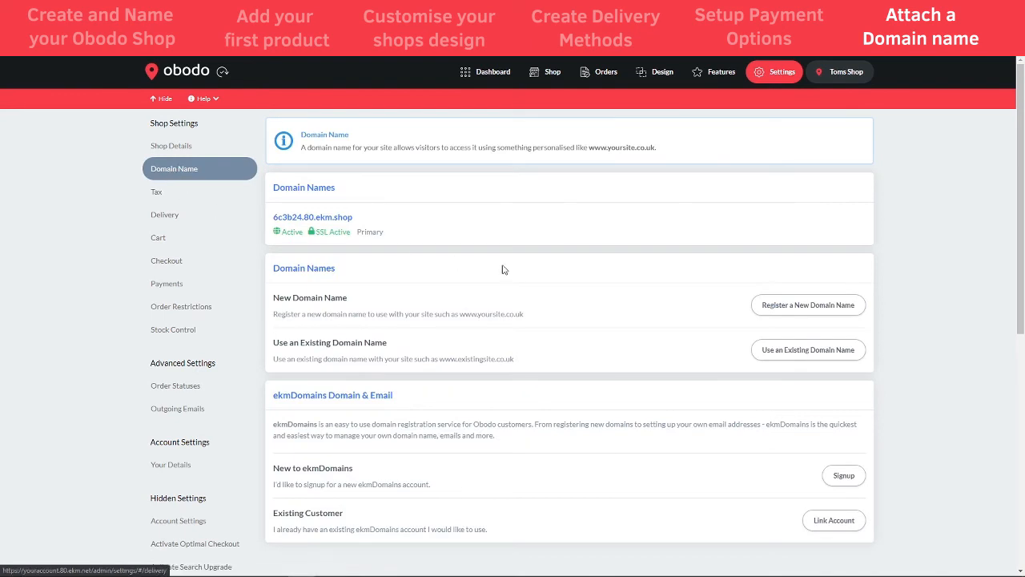
{"action": "scroll", "coordinate": [577, 300], "scroll_direction": "down", "scroll_amount": 1}
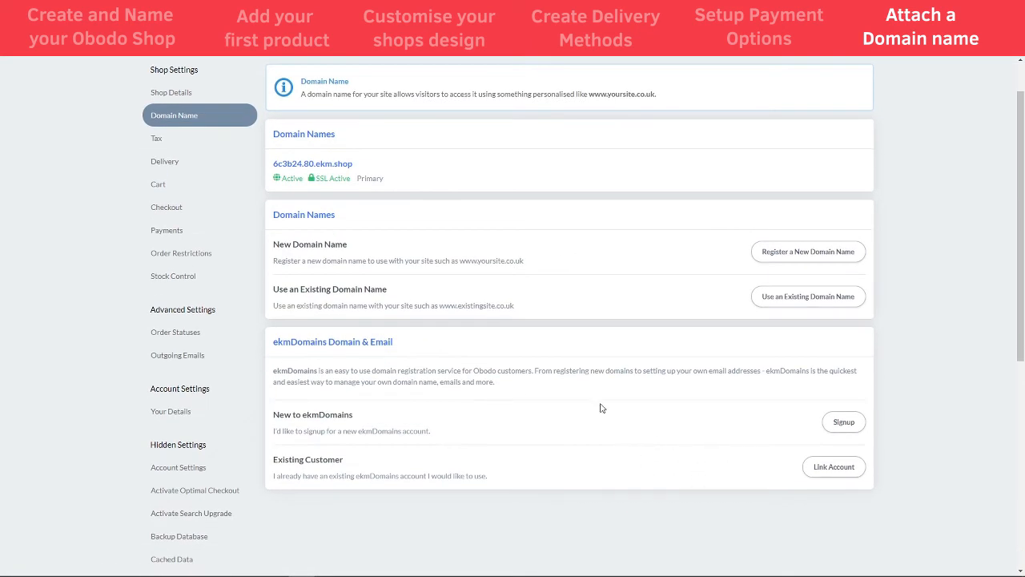
Sign up for a linked ekmDomains account with the suggested username and log in
{"action": "left_click", "coordinate": [843, 431]}
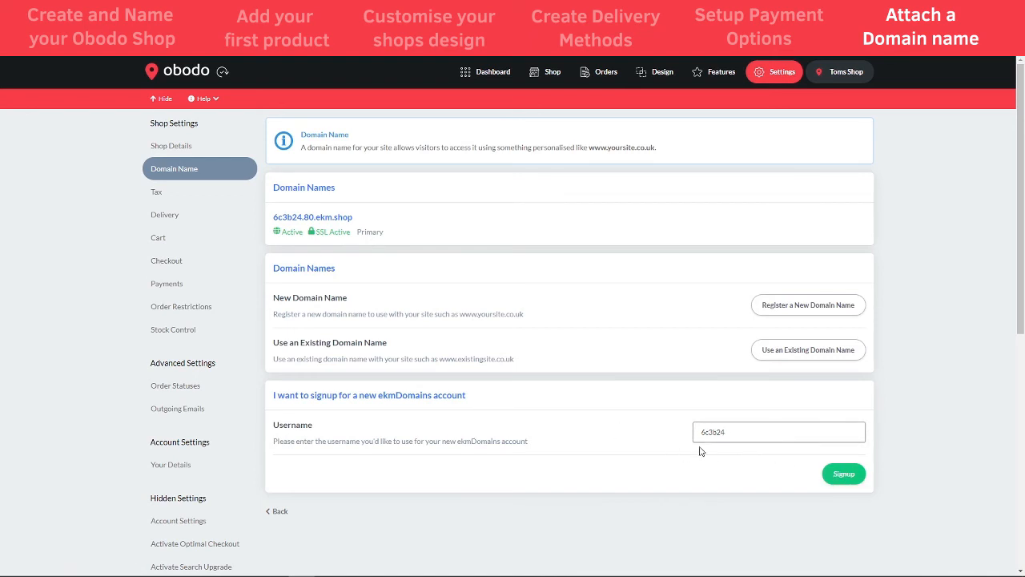
{"action": "left_click", "coordinate": [837, 475]}
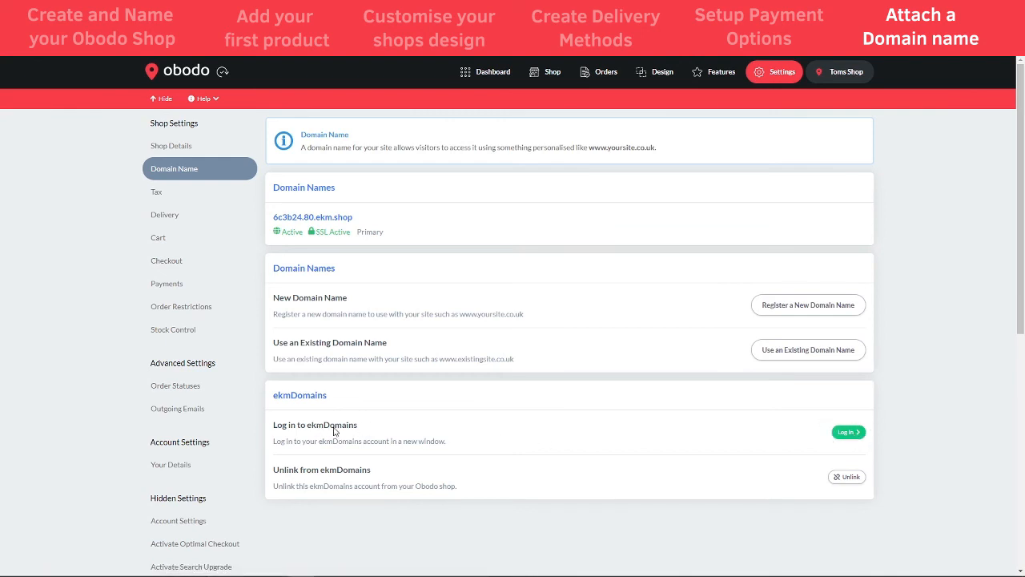
{"action": "left_click", "coordinate": [846, 433]}
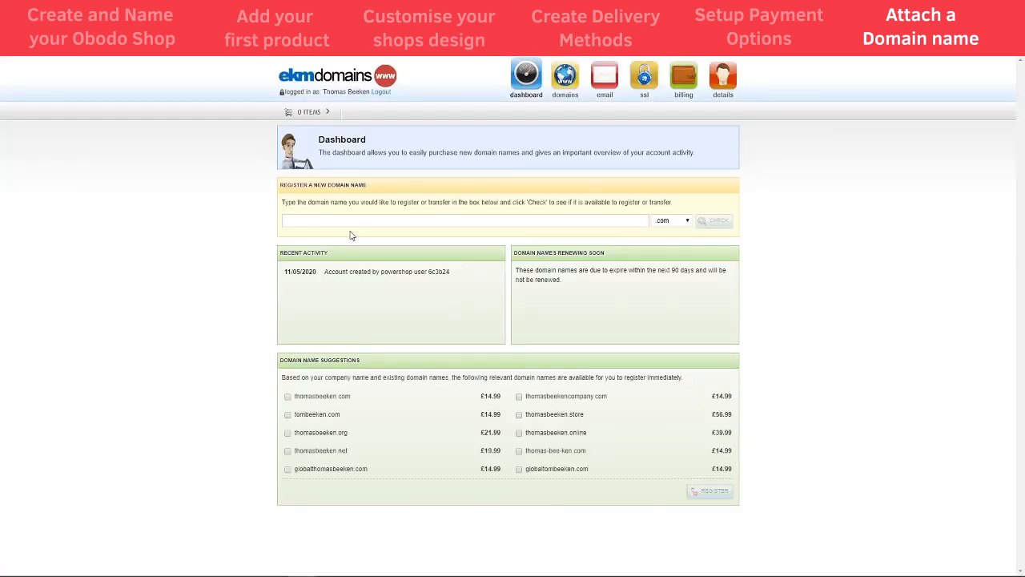
Search ekmDomains for available 'butchers' domain names
{"action": "left_click", "coordinate": [311, 218]}
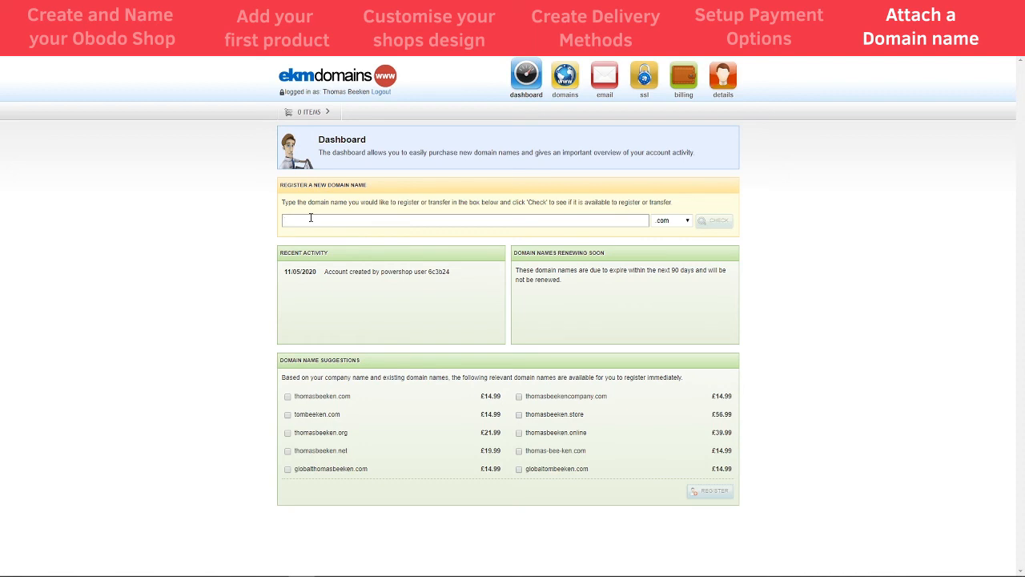
{"action": "type", "text": "butchers"}
{"action": "key", "text": "Return"}
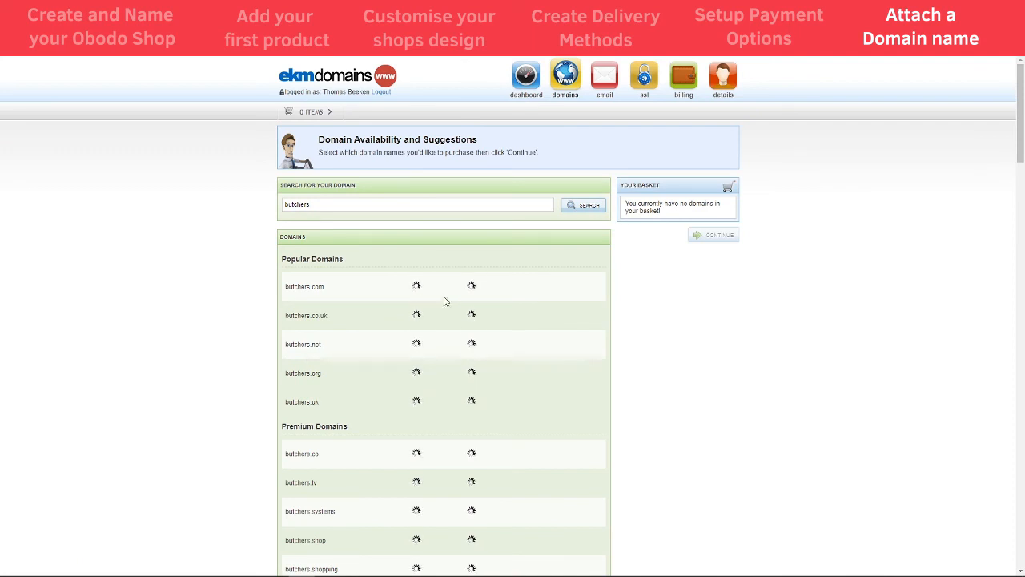
{"action": "scroll", "coordinate": [446, 303], "scroll_direction": "down", "scroll_amount": 1}
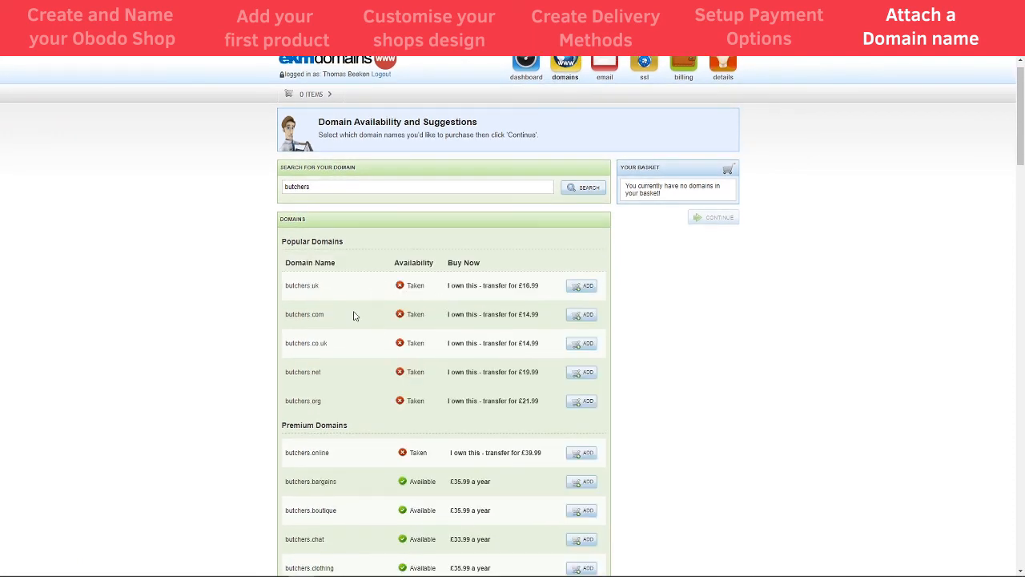
{"action": "scroll", "coordinate": [393, 333], "scroll_direction": "down", "scroll_amount": 2}
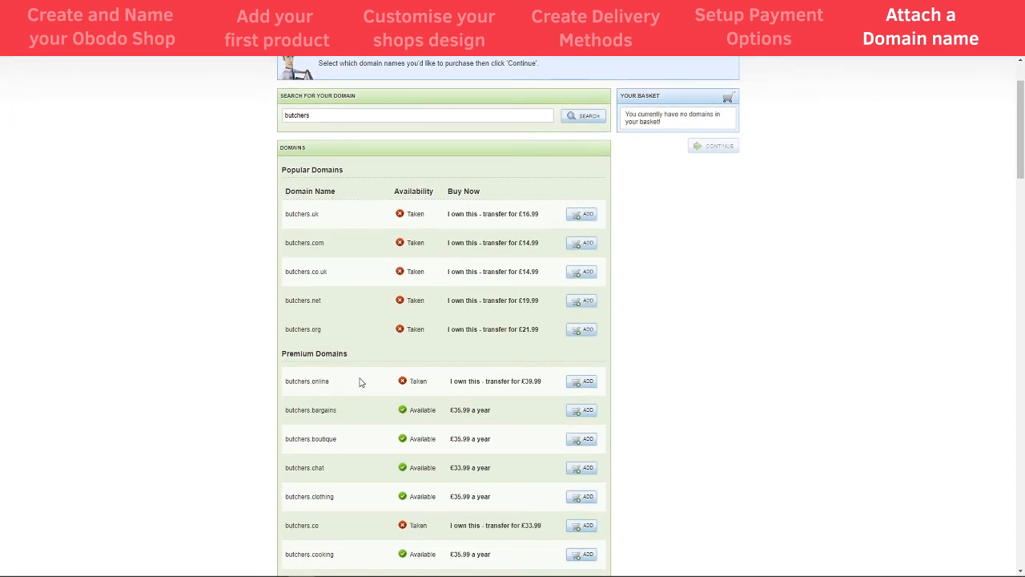
{"action": "scroll", "coordinate": [332, 411], "scroll_direction": "down", "scroll_amount": 4}
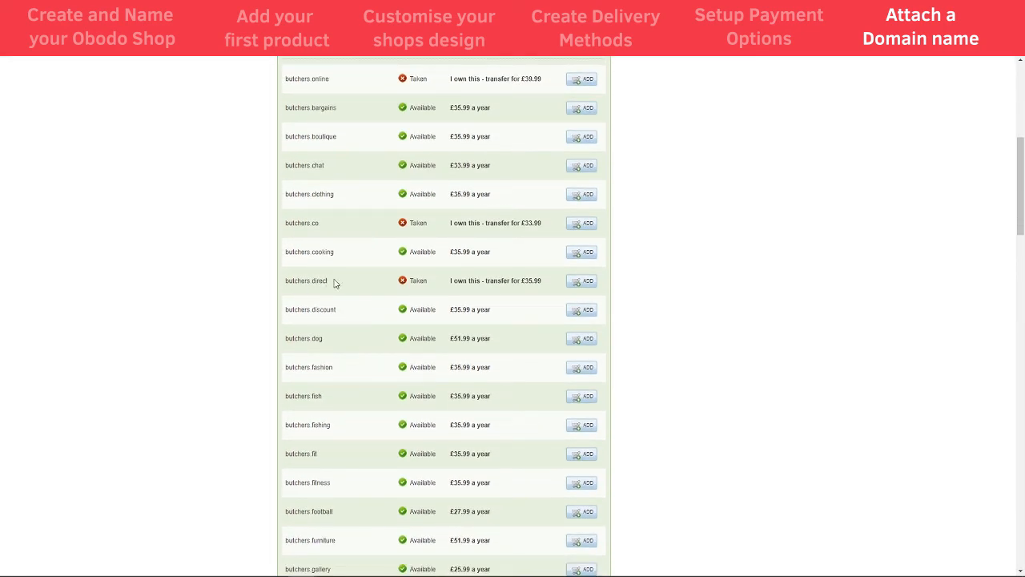
{"action": "scroll", "coordinate": [334, 284], "scroll_direction": "up", "scroll_amount": 5}
Search 'beekensbutchers', add beekensbutchers.co.uk at £14.99 a year, and continue from the basket
{"action": "left_click", "coordinate": [327, 205]}
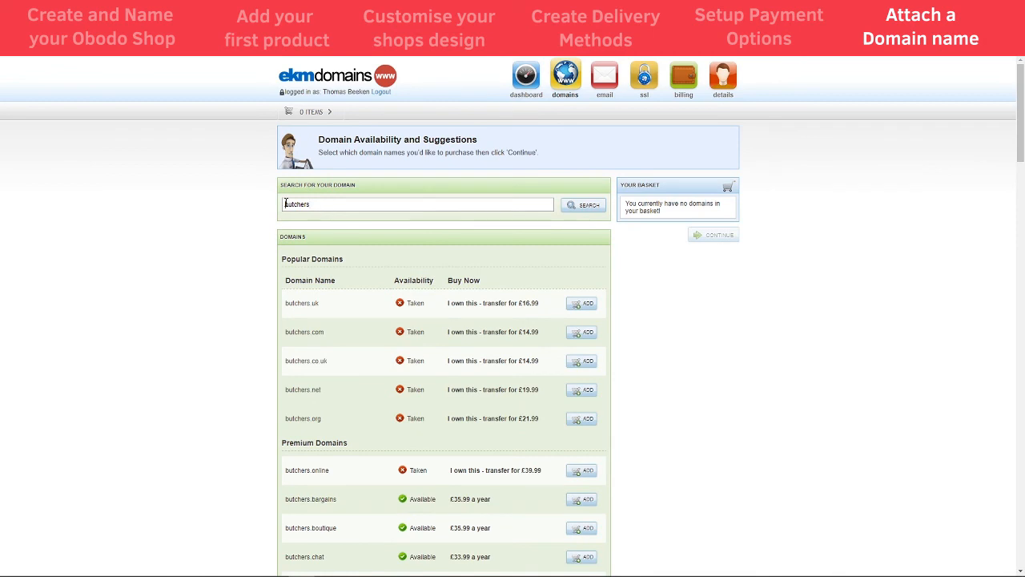
{"action": "type", "text": "beekens"}
{"action": "key", "text": "Return"}
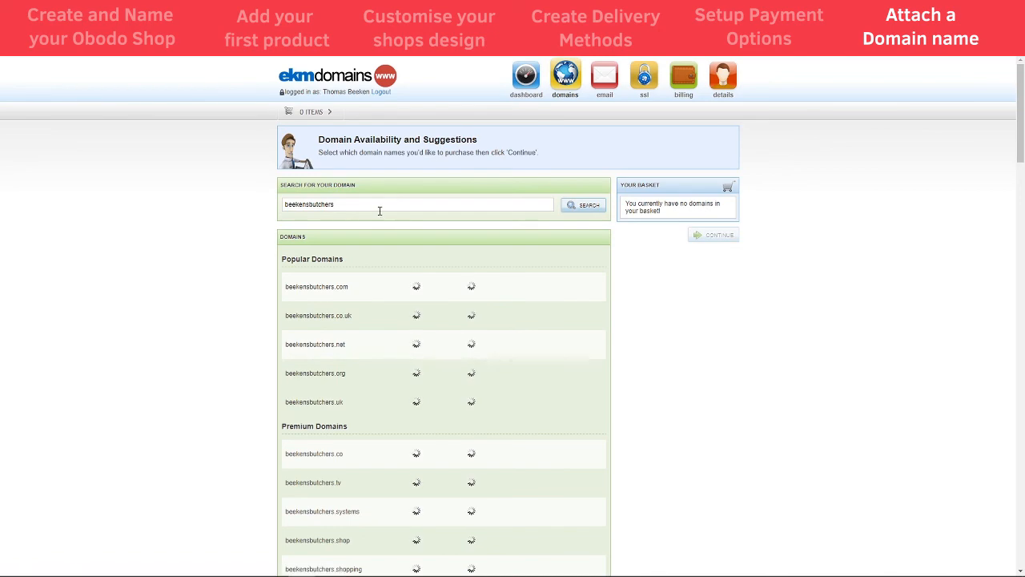
{"action": "scroll", "coordinate": [405, 306], "scroll_direction": "down", "scroll_amount": 1}
{"action": "scroll", "coordinate": [405, 306], "scroll_direction": "down", "scroll_amount": 3}
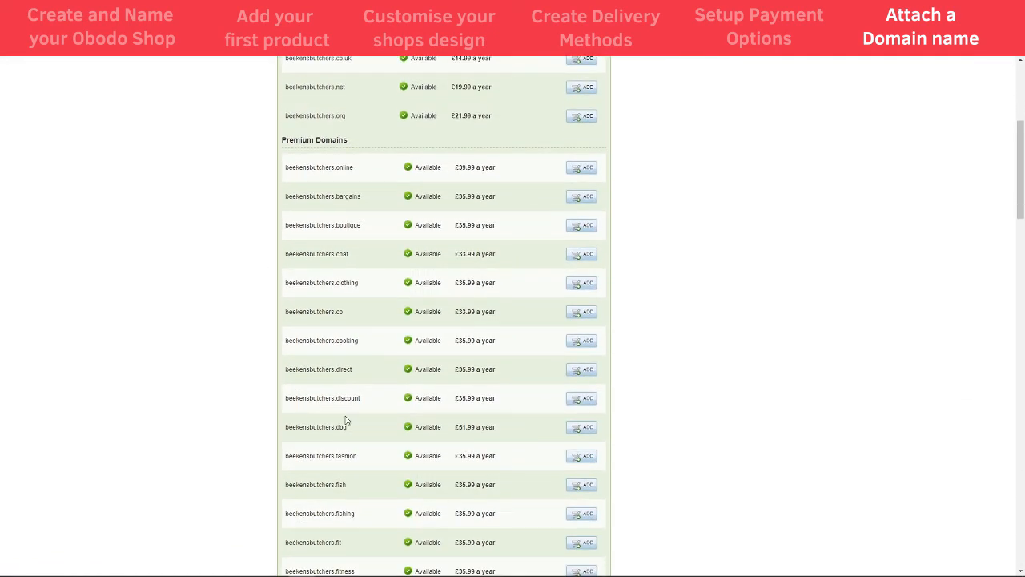
{"action": "scroll", "coordinate": [366, 424], "scroll_direction": "down", "scroll_amount": 3}
{"action": "scroll", "coordinate": [367, 425], "scroll_direction": "up", "scroll_amount": 3}
{"action": "scroll", "coordinate": [366, 425], "scroll_direction": "up", "scroll_amount": 4}
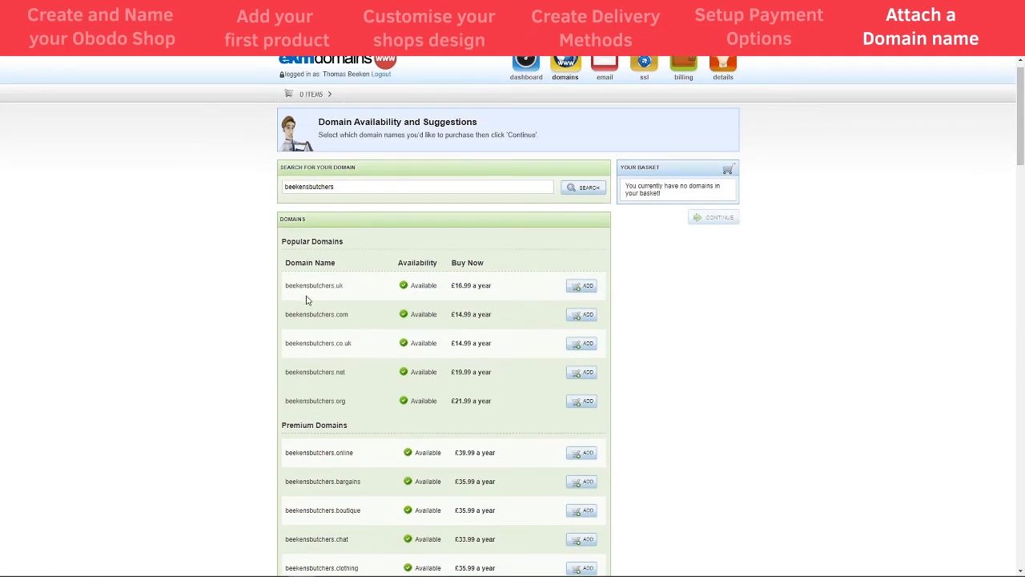
{"action": "left_click", "coordinate": [580, 346]}
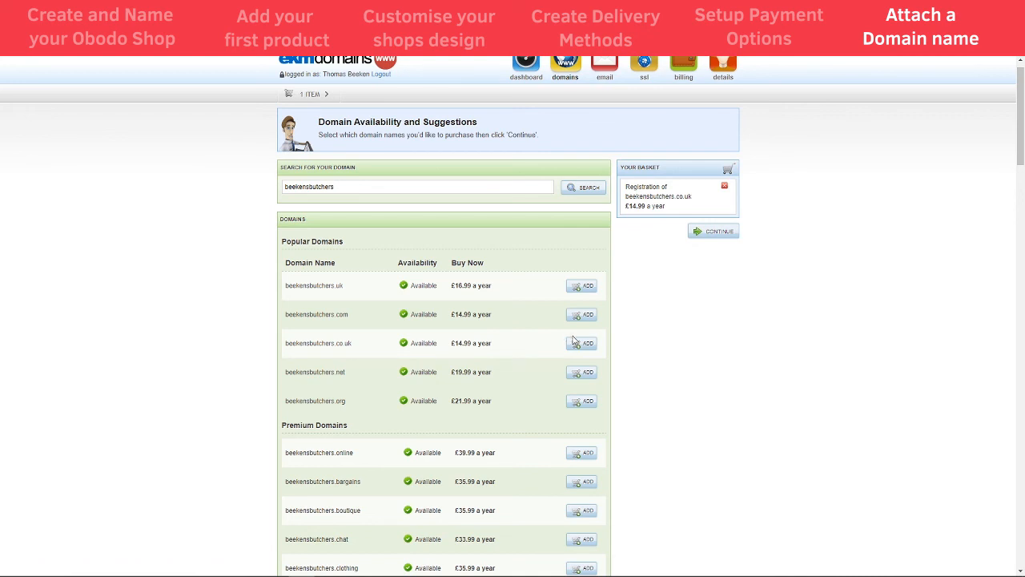
{"action": "left_click", "coordinate": [719, 232]}
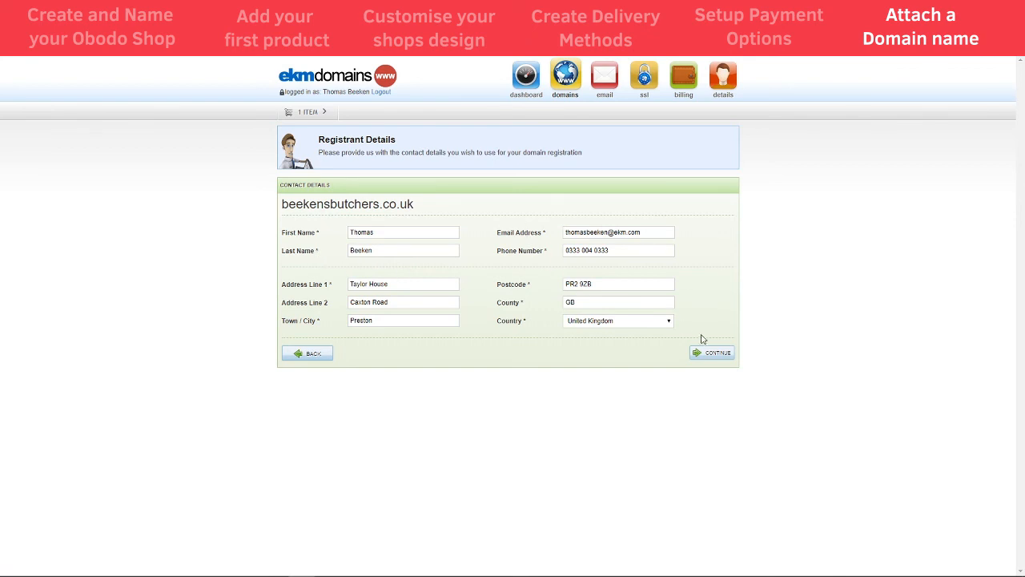
Accept the prefilled registrant details and decline the mailbox add-on, leaving the basket at £17.99
{"action": "left_click", "coordinate": [707, 358]}
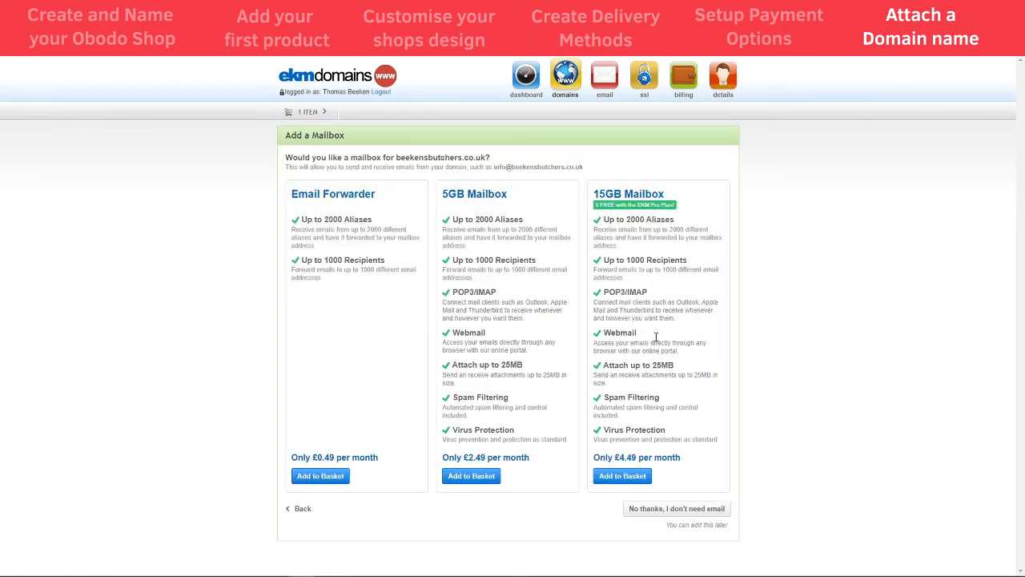
{"action": "left_click_drag", "start_coordinate": [491, 166], "coordinate": [591, 171]}
{"action": "left_click", "coordinate": [597, 172]}
{"action": "left_click_drag", "start_coordinate": [475, 221], "coordinate": [496, 222]}
{"action": "left_click_drag", "start_coordinate": [492, 167], "coordinate": [497, 169]}
{"action": "left_click", "coordinate": [496, 167]}
{"action": "left_click", "coordinate": [655, 514]}
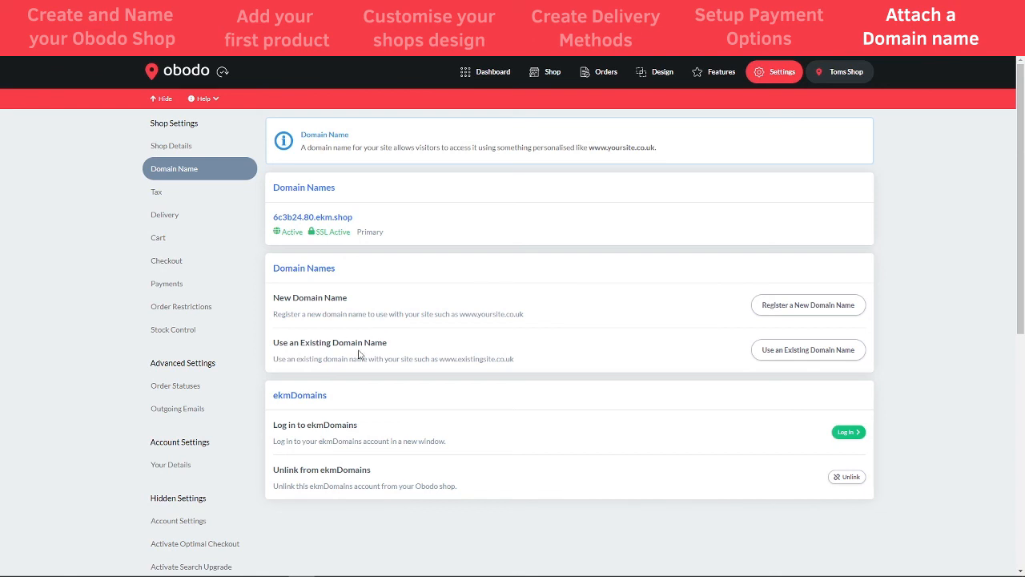
{"action": "left_click", "coordinate": [793, 353]}
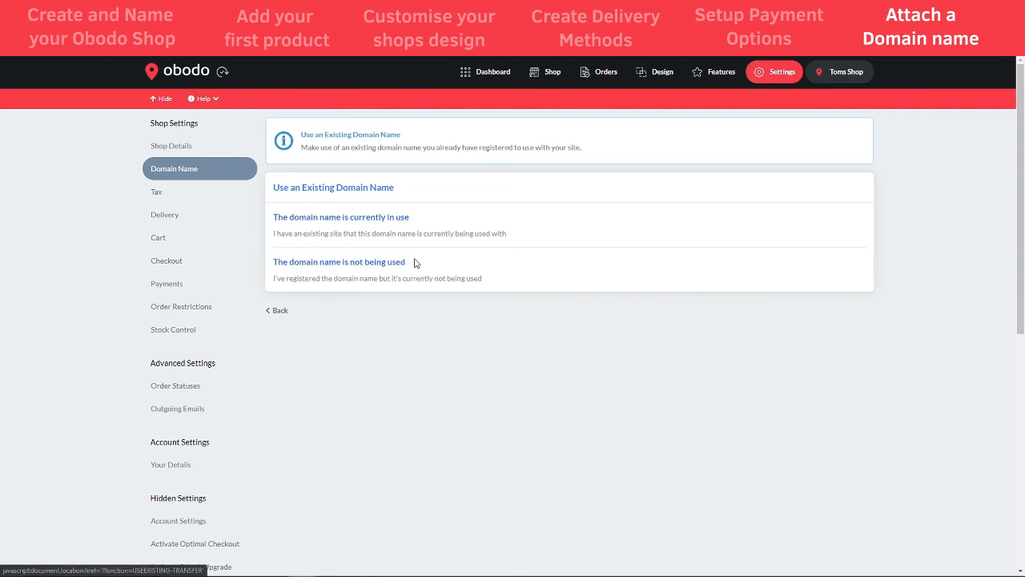
{"action": "left_click", "coordinate": [358, 266]}
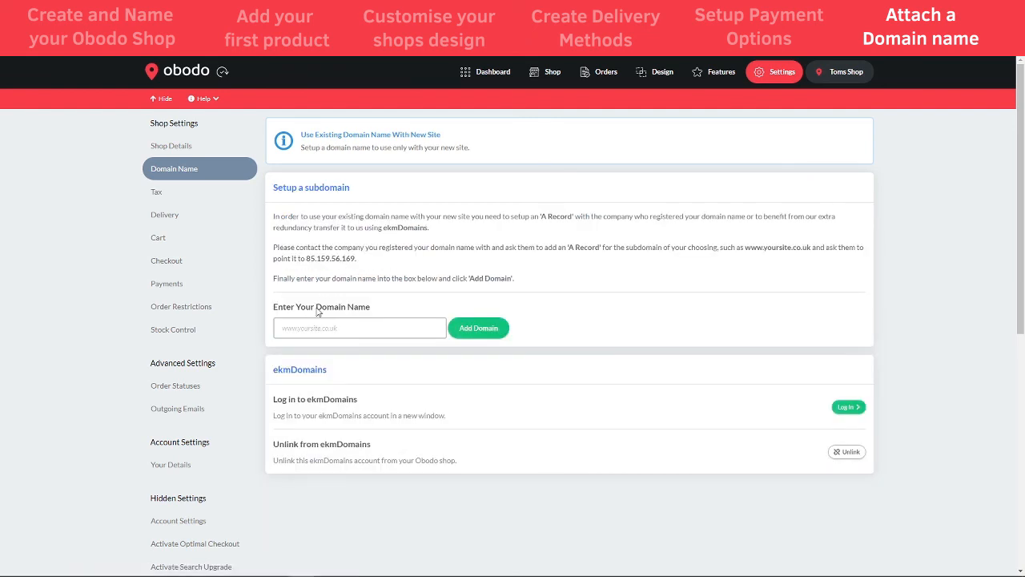
{"action": "left_click", "coordinate": [348, 319]}
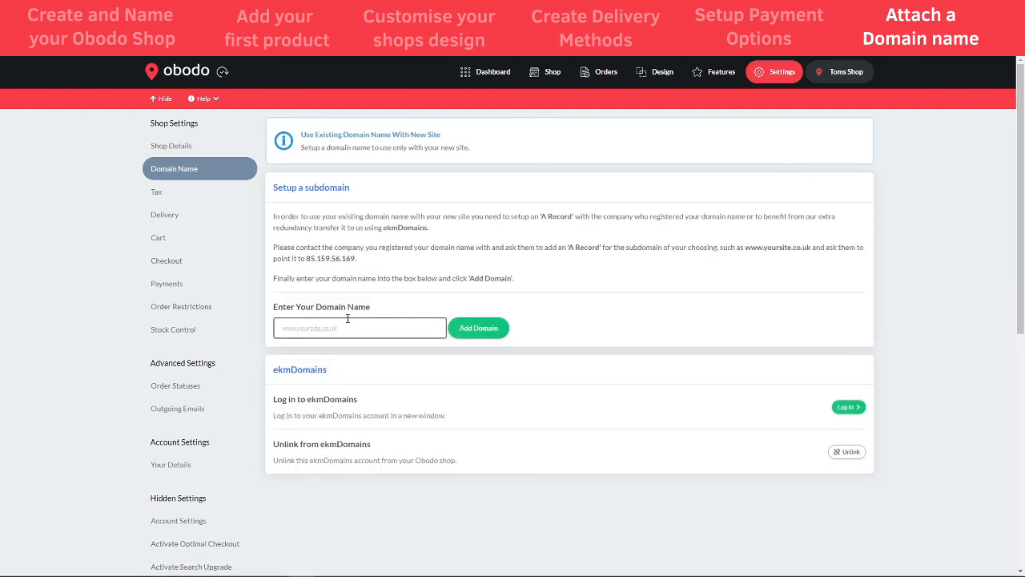
{"action": "triple_click", "coordinate": [378, 254]}
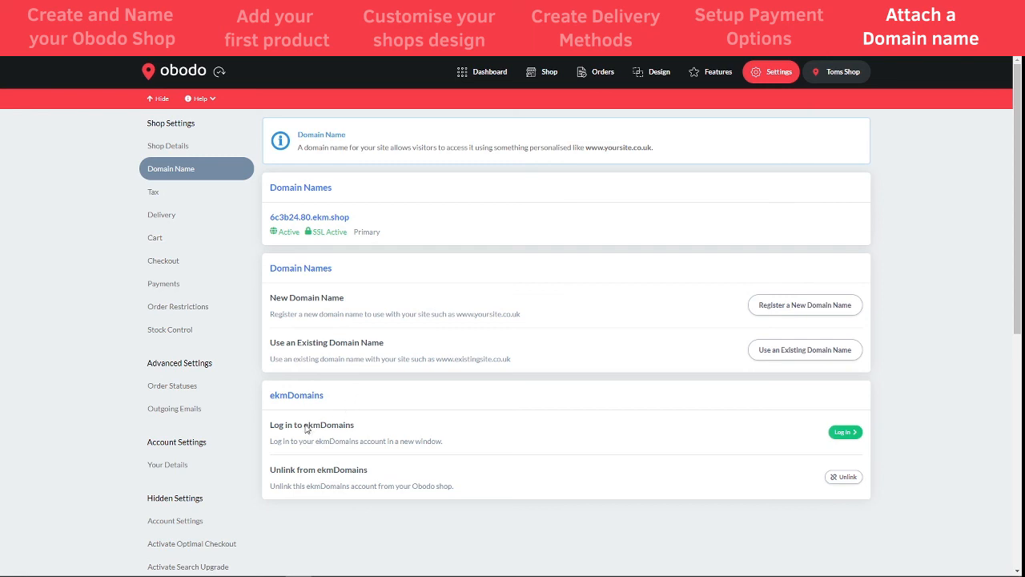
Return to the Obodo shop dashboard with its setup checklist
{"action": "left_click", "coordinate": [507, 78]}
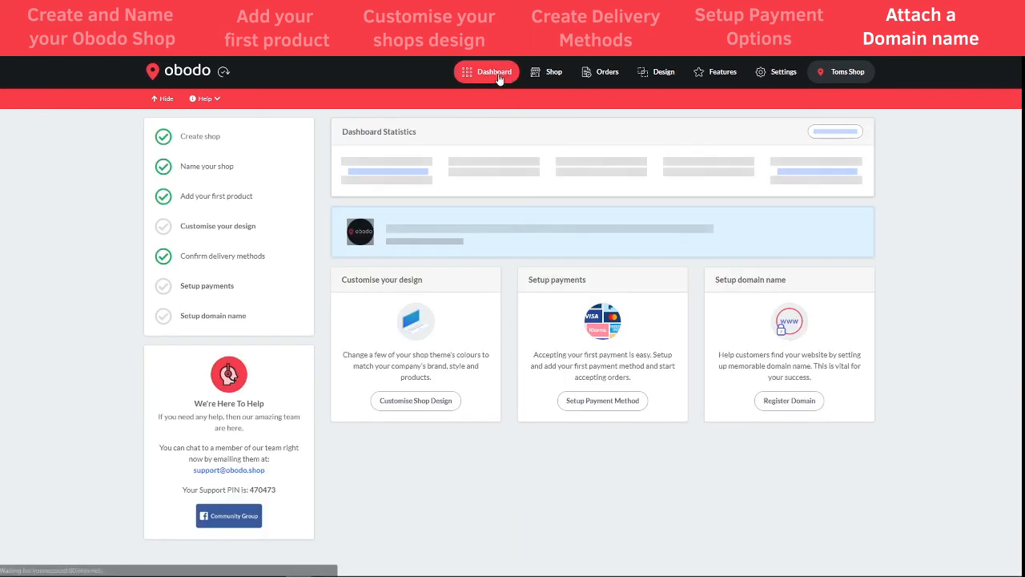